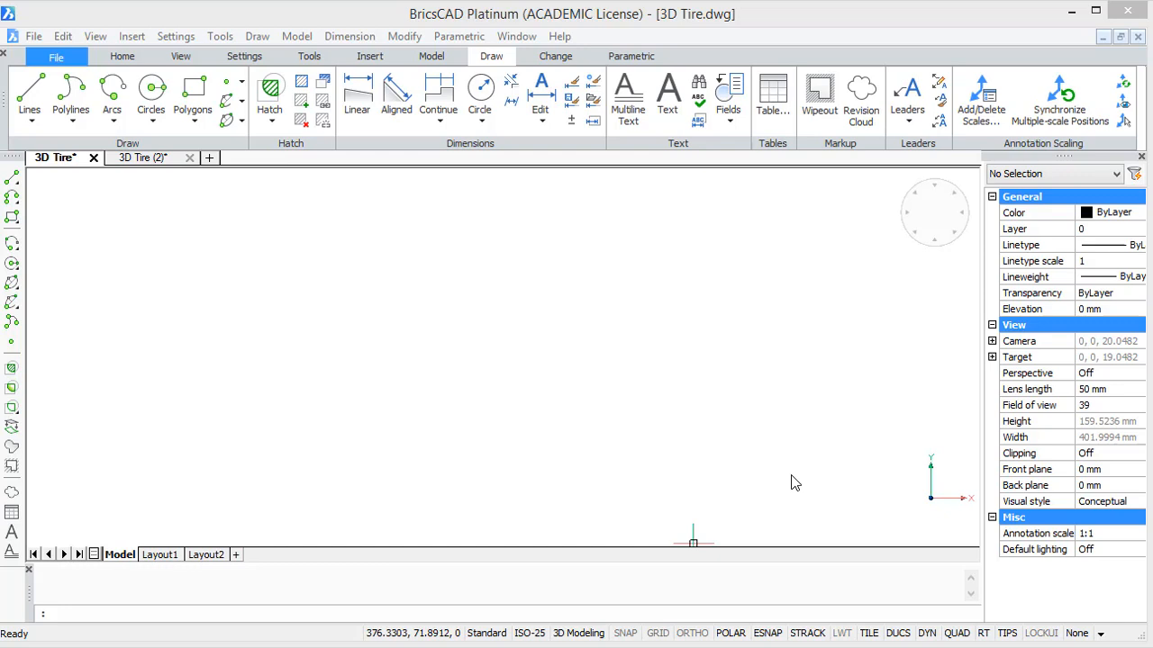
Step: Draw a horizontal ellipse in the empty drawing with a vertical half-axis of about 15 mm
{"action": "left_click", "coordinate": [12, 284]}
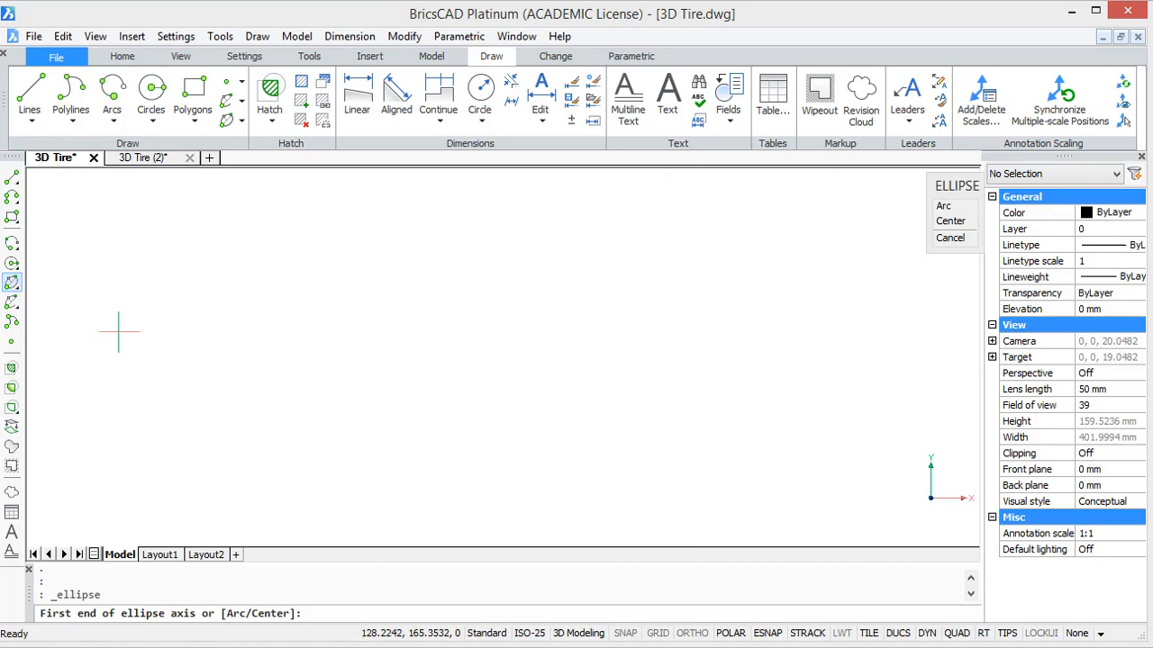
{"action": "left_click", "coordinate": [483, 370]}
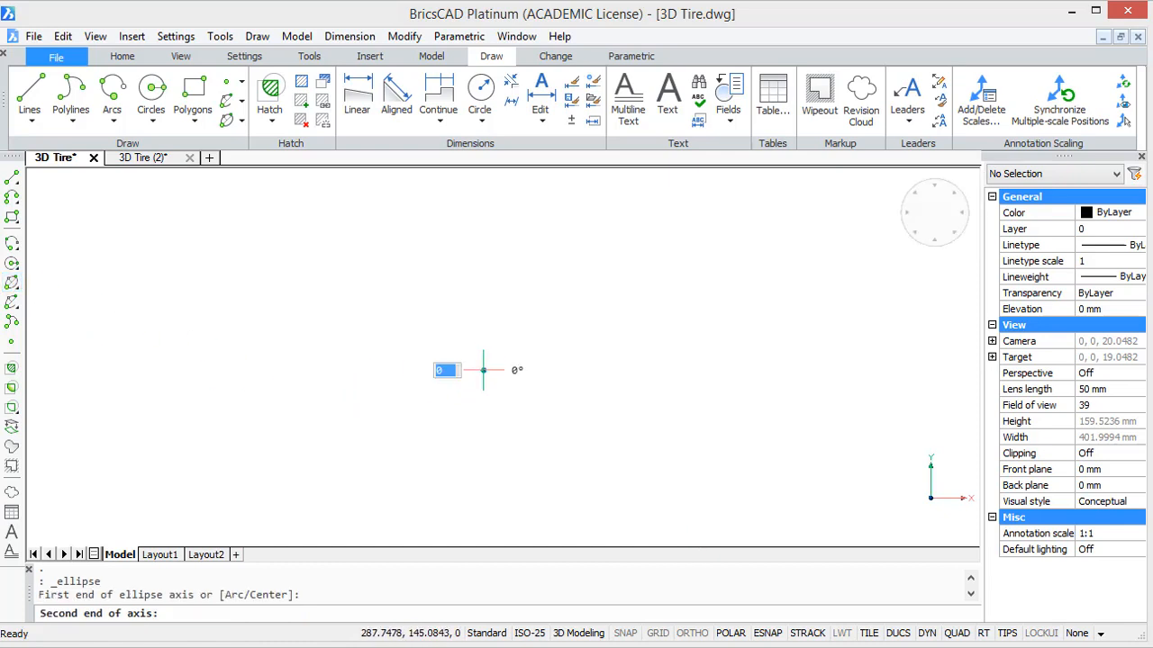
{"action": "left_click", "coordinate": [660, 371]}
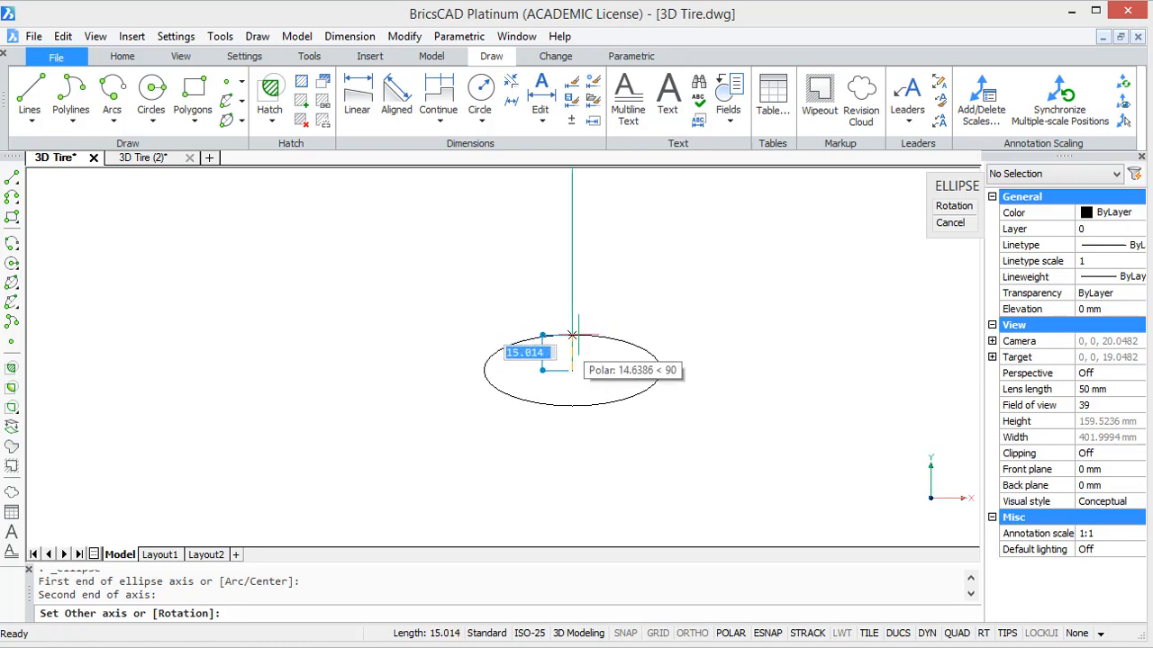
{"action": "left_click", "coordinate": [573, 335]}
{"action": "scroll", "coordinate": [577, 351], "scroll_direction": "up", "scroll_amount": 5}
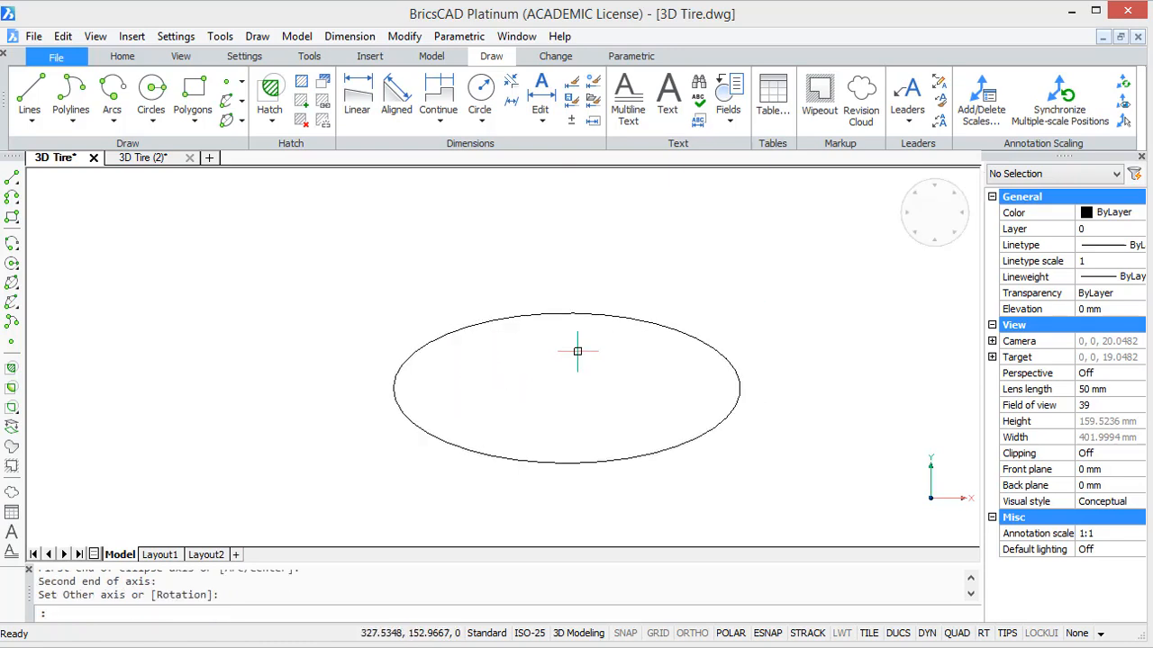
{"action": "middle_click_drag", "start_coordinate": [577, 351], "coordinate": [551, 309]}
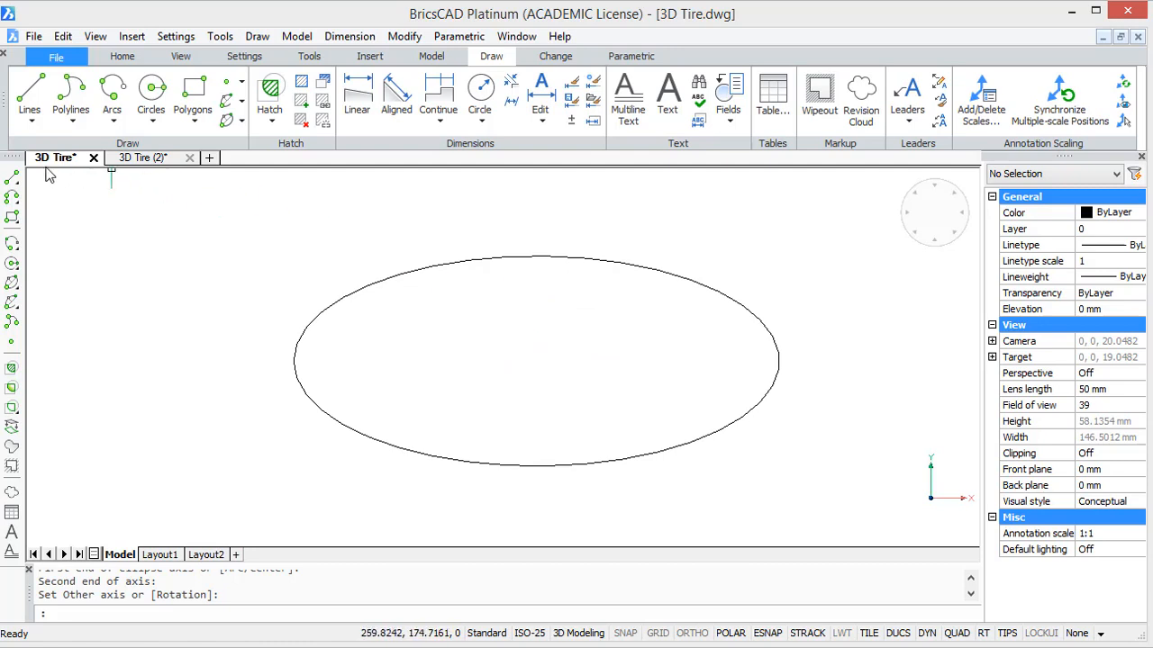
Step: Draw a horizontal line about 92 mm long across the lower part of the ellipse, extending past both sides
{"action": "left_click", "coordinate": [13, 178]}
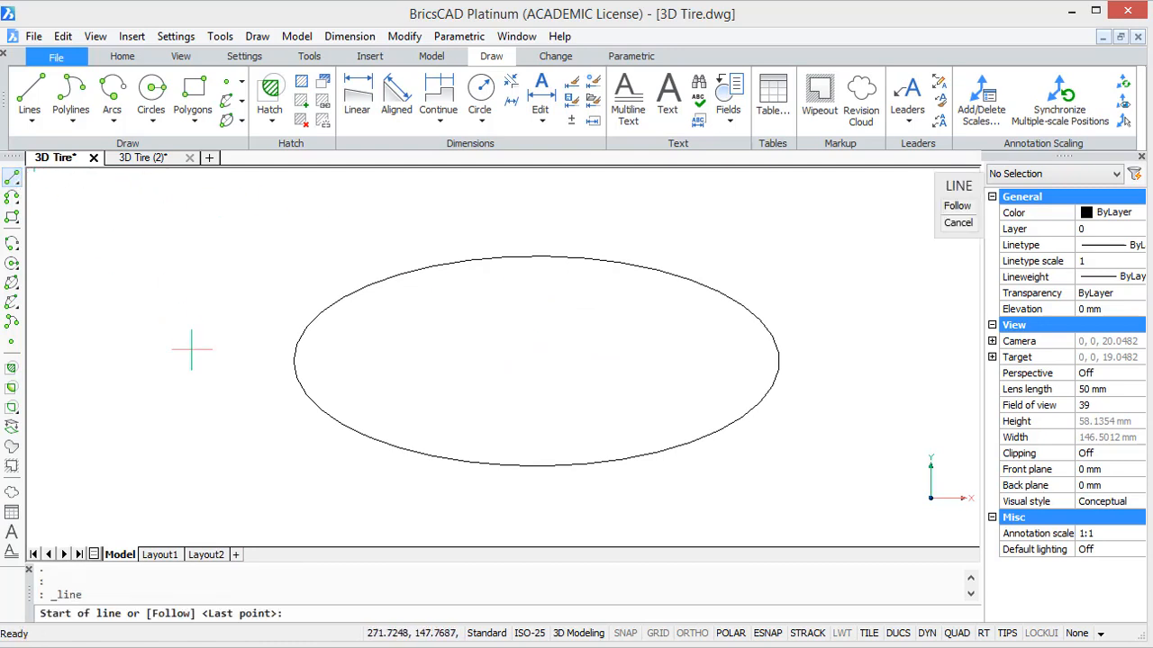
{"action": "left_click", "coordinate": [265, 414]}
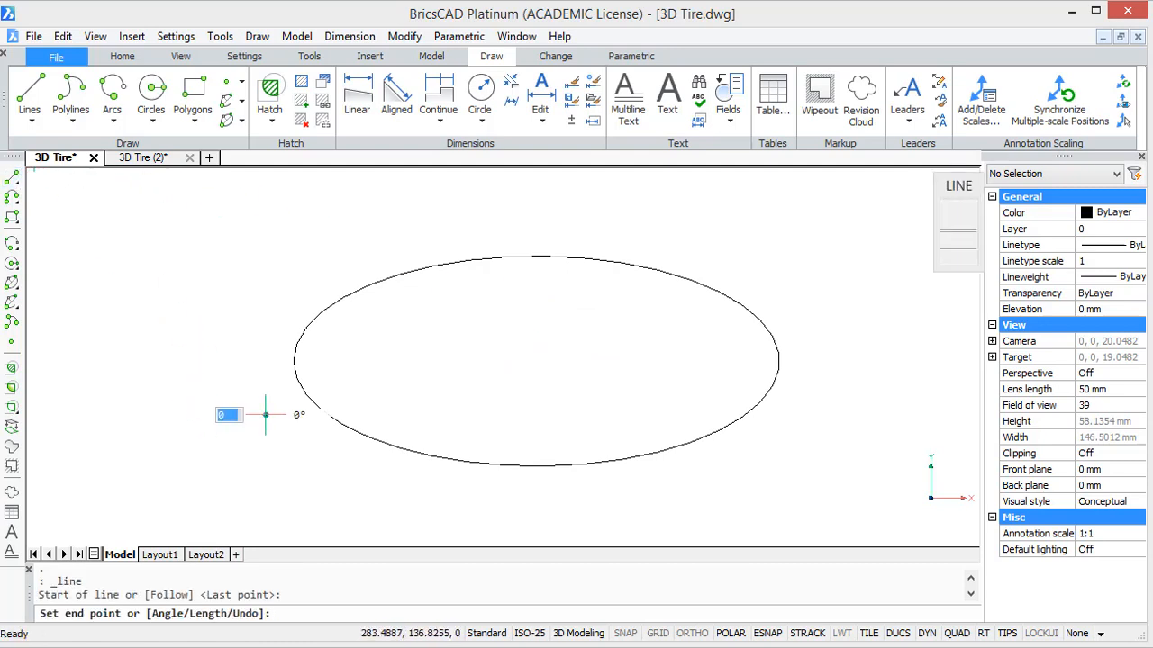
{"action": "left_click", "coordinate": [861, 415]}
{"action": "key", "text": "Escape"}
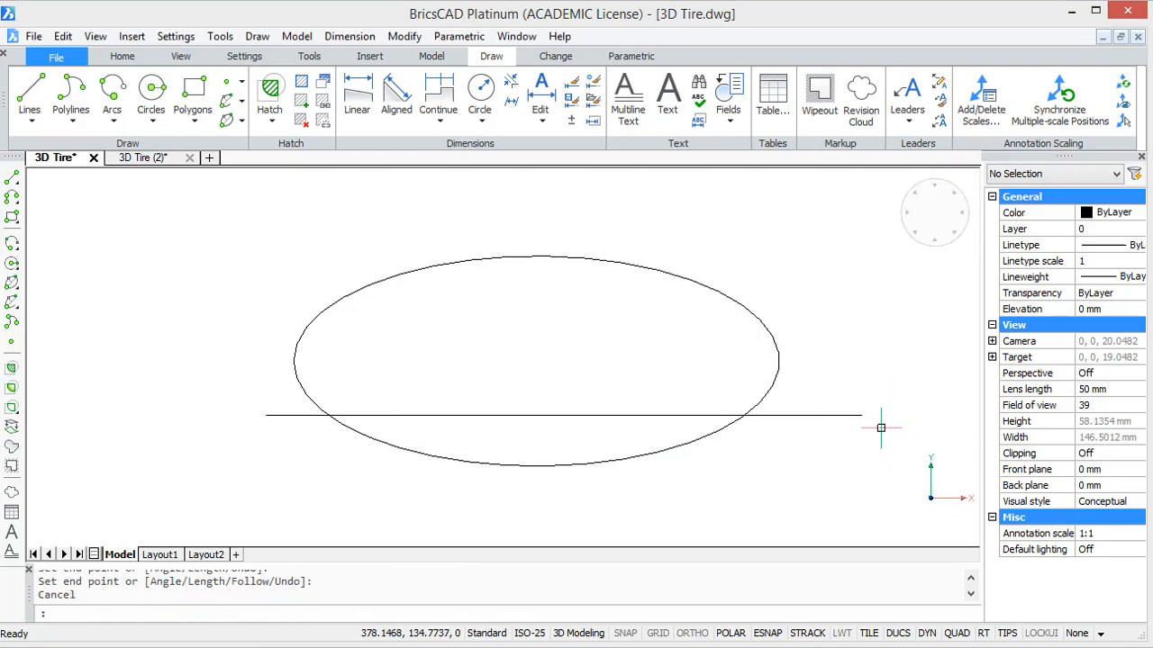
Step: Trim away the part of the ellipse below the horizontal line, using the line as cutting edge
{"action": "type", "text": "tr"}
{"action": "key", "text": "Return"}
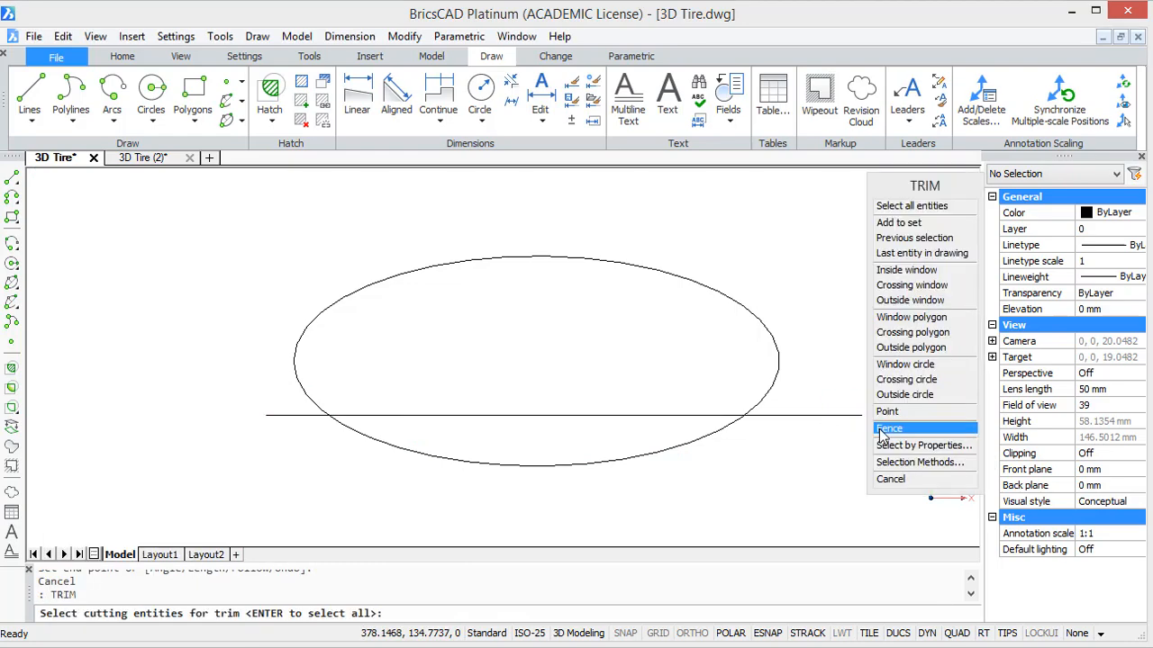
{"action": "left_click", "coordinate": [742, 446]}
{"action": "left_click", "coordinate": [696, 398]}
{"action": "key", "text": "Return"}
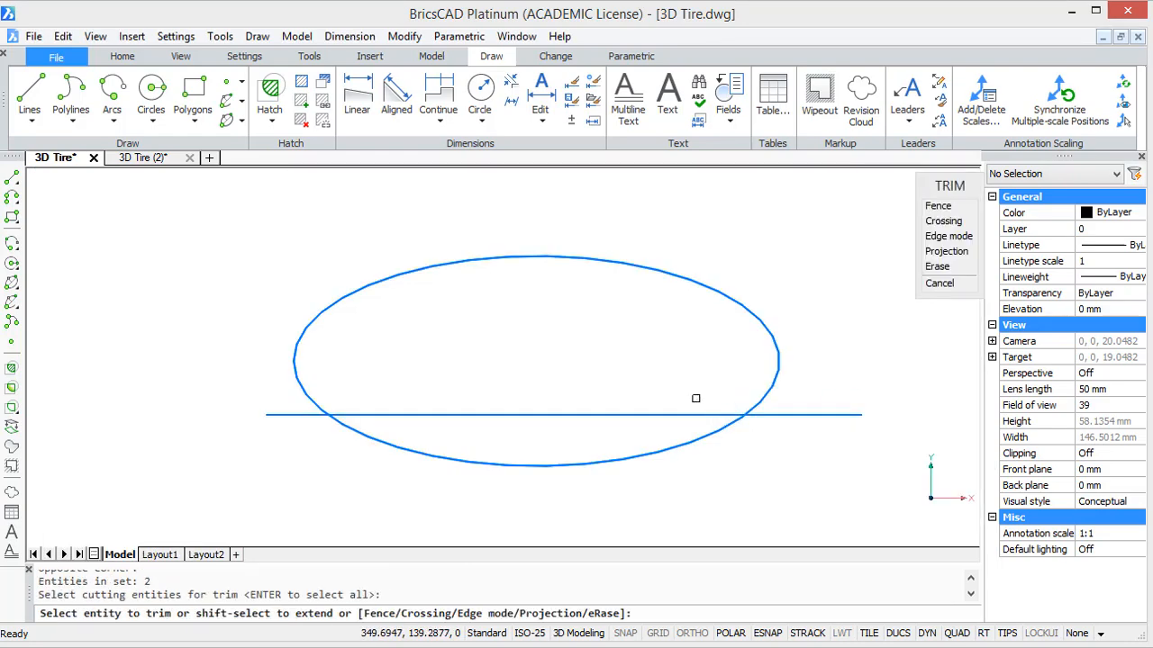
{"action": "left_click", "coordinate": [712, 432]}
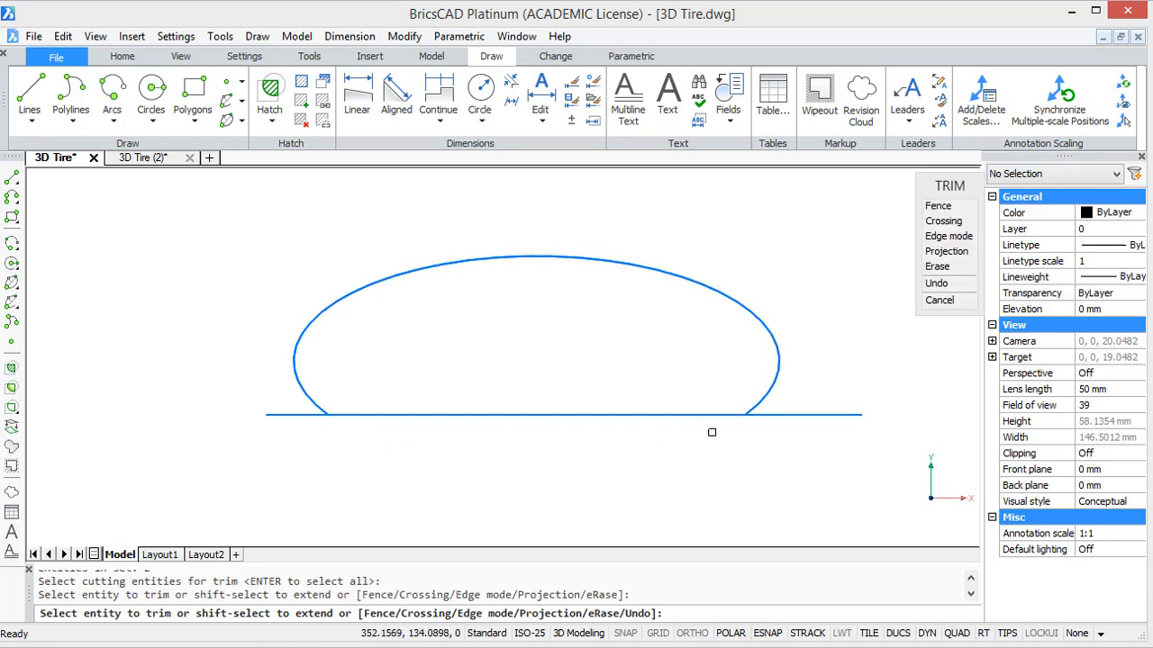
{"action": "key", "text": "Escape"}
Step: Delete the horizontal construction line beneath the trimmed ellipse
{"action": "middle_click_drag", "start_coordinate": [672, 437], "coordinate": [760, 443]}
{"action": "left_click", "coordinate": [732, 420]}
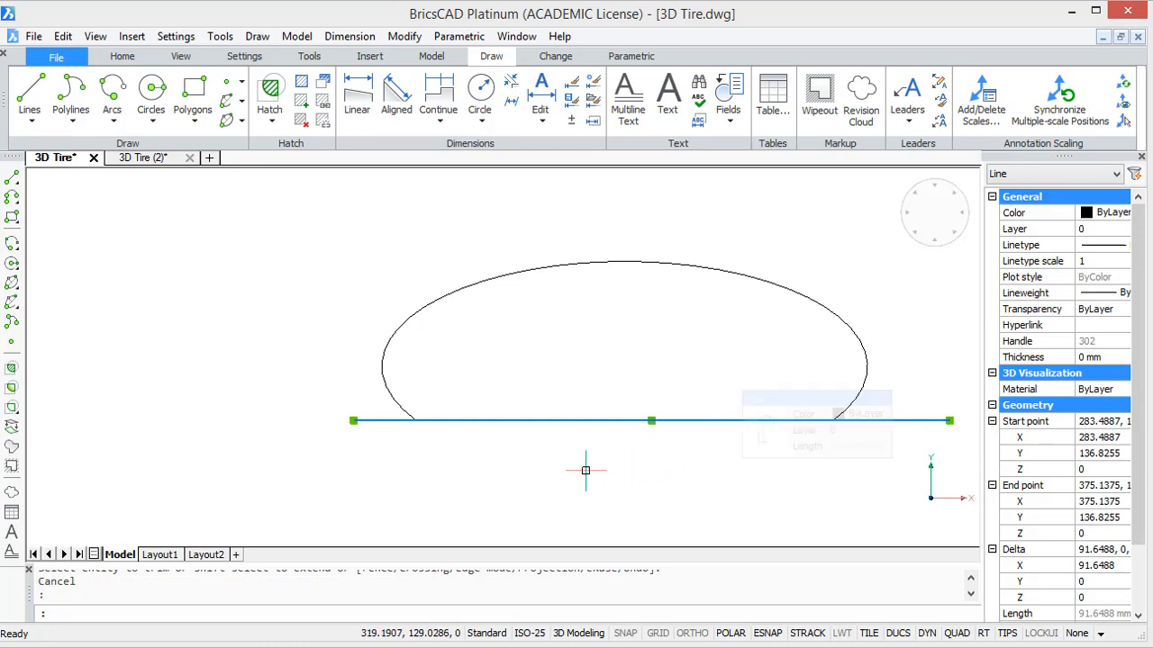
{"action": "key", "text": "Delete"}
Step: Draw a vertical line about 31 mm long straight down from the midpoint of the elliptical arc
{"action": "scroll", "coordinate": [434, 473], "scroll_direction": "up", "scroll_amount": 1}
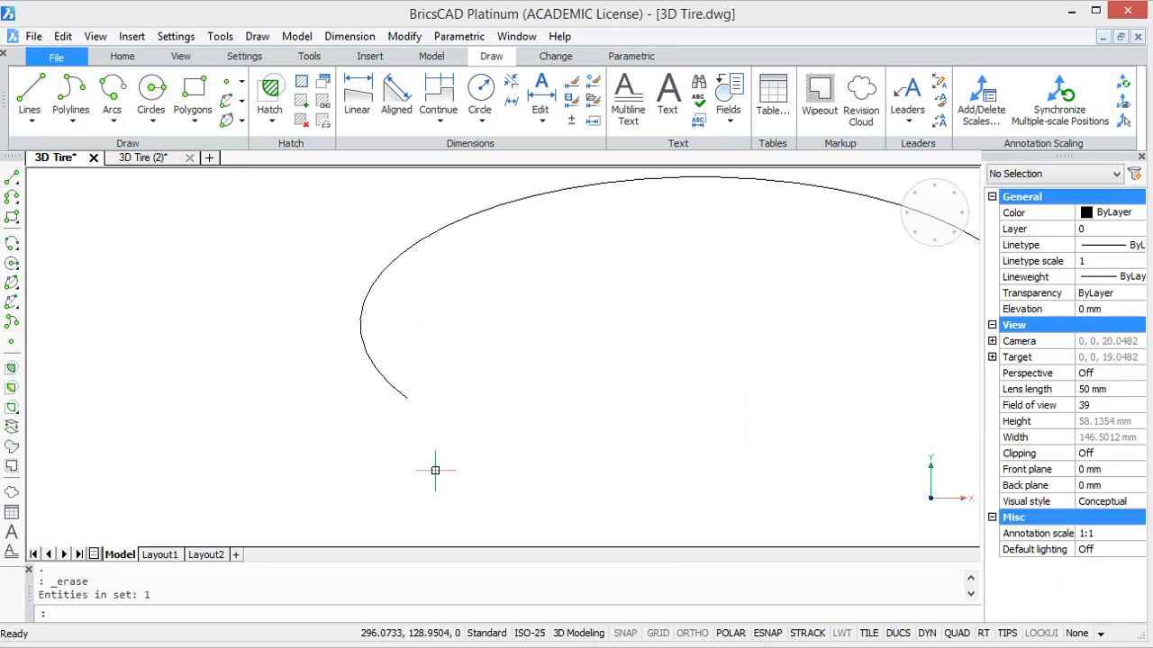
{"action": "scroll", "coordinate": [563, 459], "scroll_direction": "down", "scroll_amount": 1}
{"action": "middle_click_drag", "start_coordinate": [630, 444], "coordinate": [520, 444]}
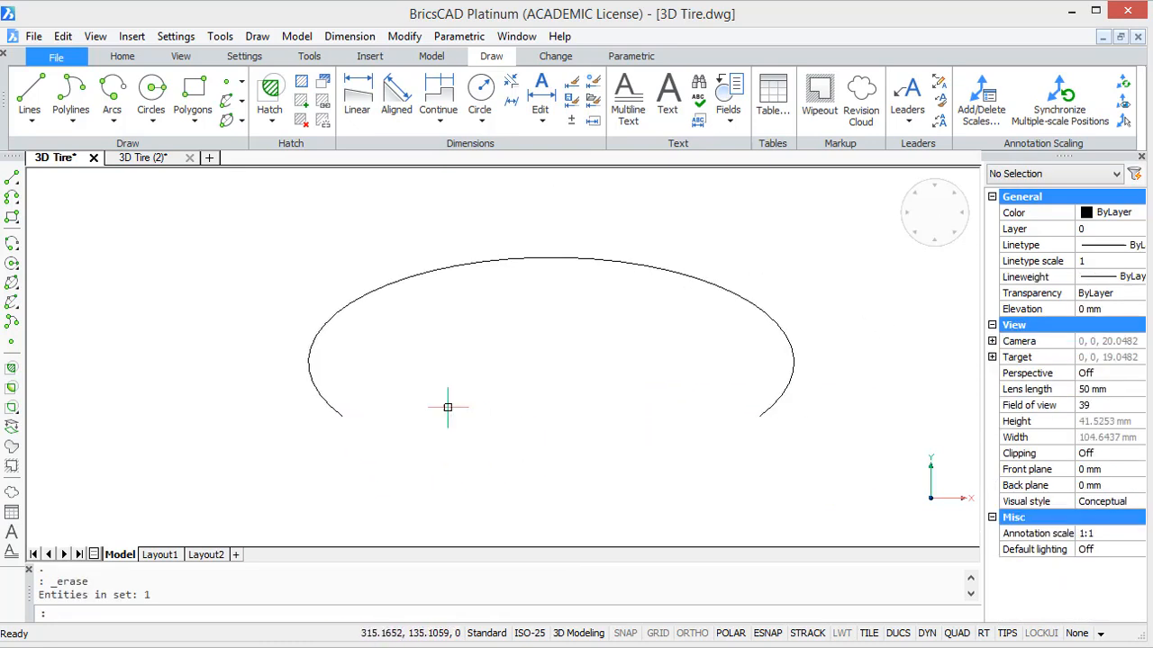
{"action": "left_click", "coordinate": [12, 177]}
{"action": "left_click", "coordinate": [551, 257]}
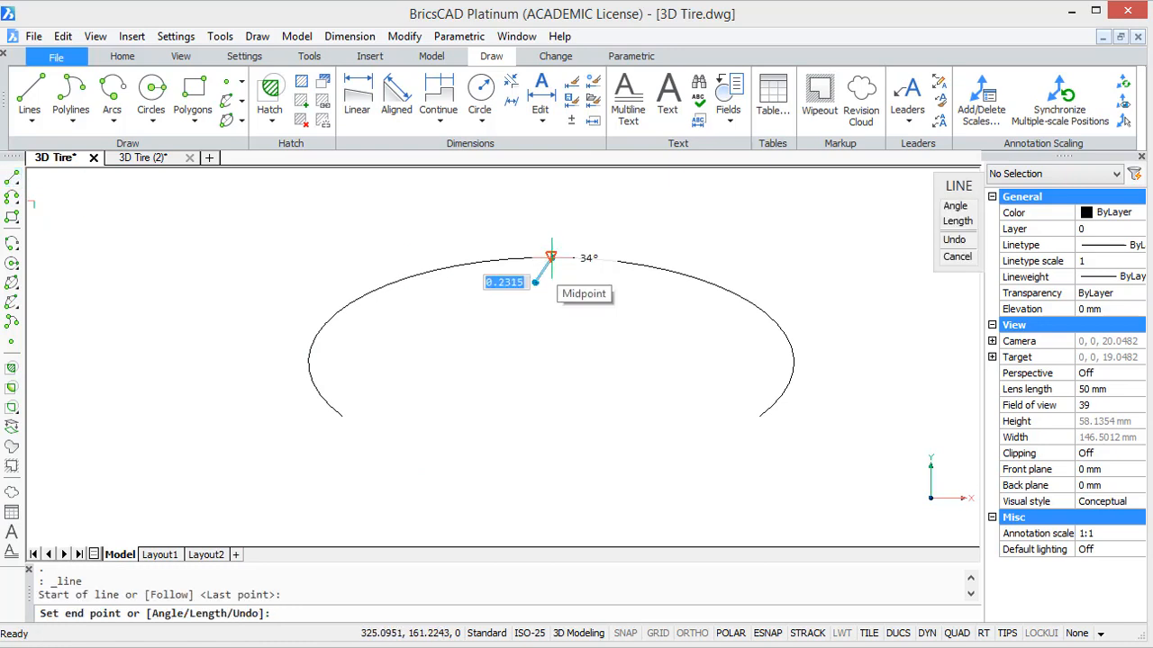
{"action": "left_click", "coordinate": [552, 454]}
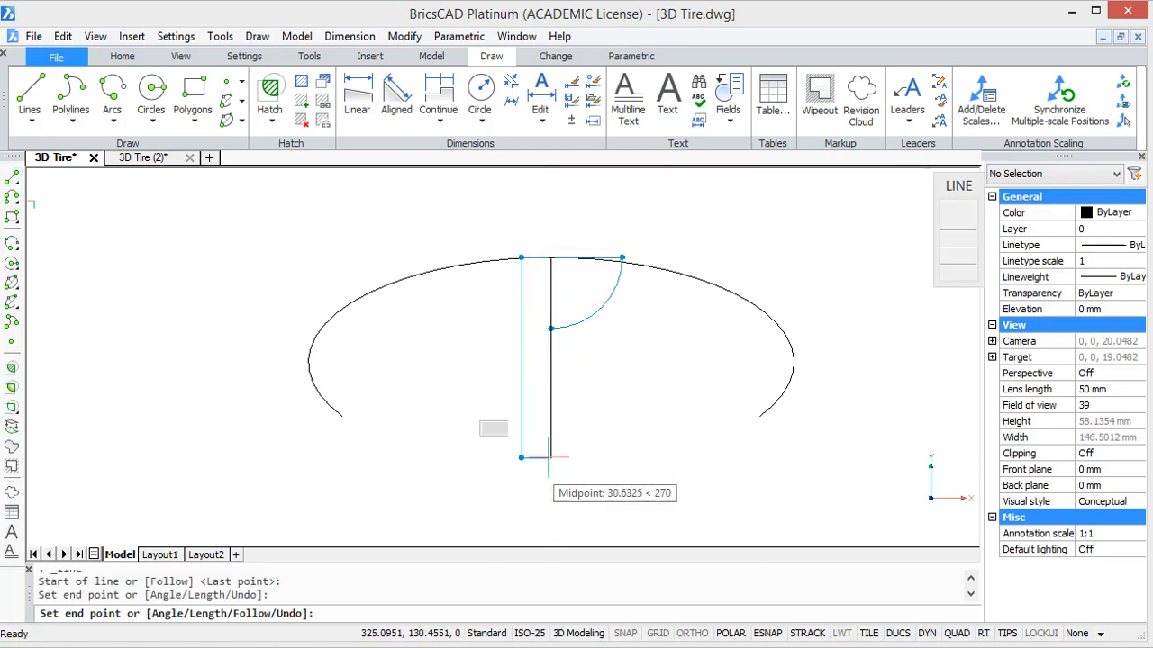
{"action": "key", "text": "Escape"}
Step: Draw a three-point spline downward from the arc's left end, about 10 mm steeply right and about 7 mm straight down, with default end tangents
{"action": "middle_click_drag", "start_coordinate": [359, 464], "coordinate": [402, 465]}
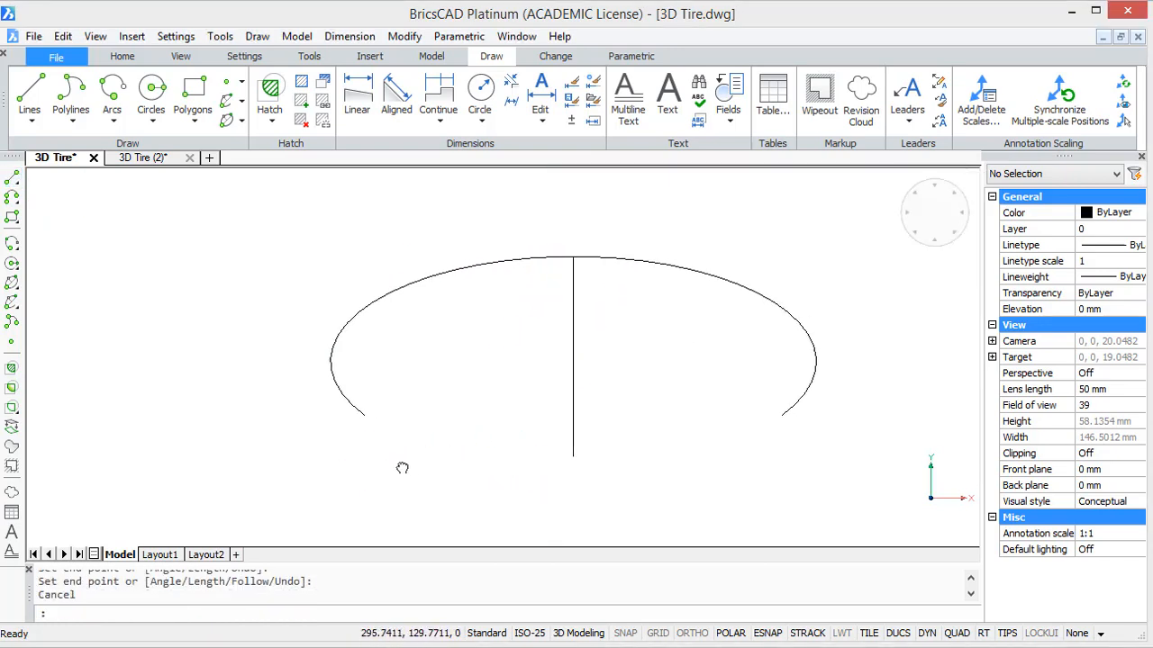
{"action": "left_click", "coordinate": [11, 321]}
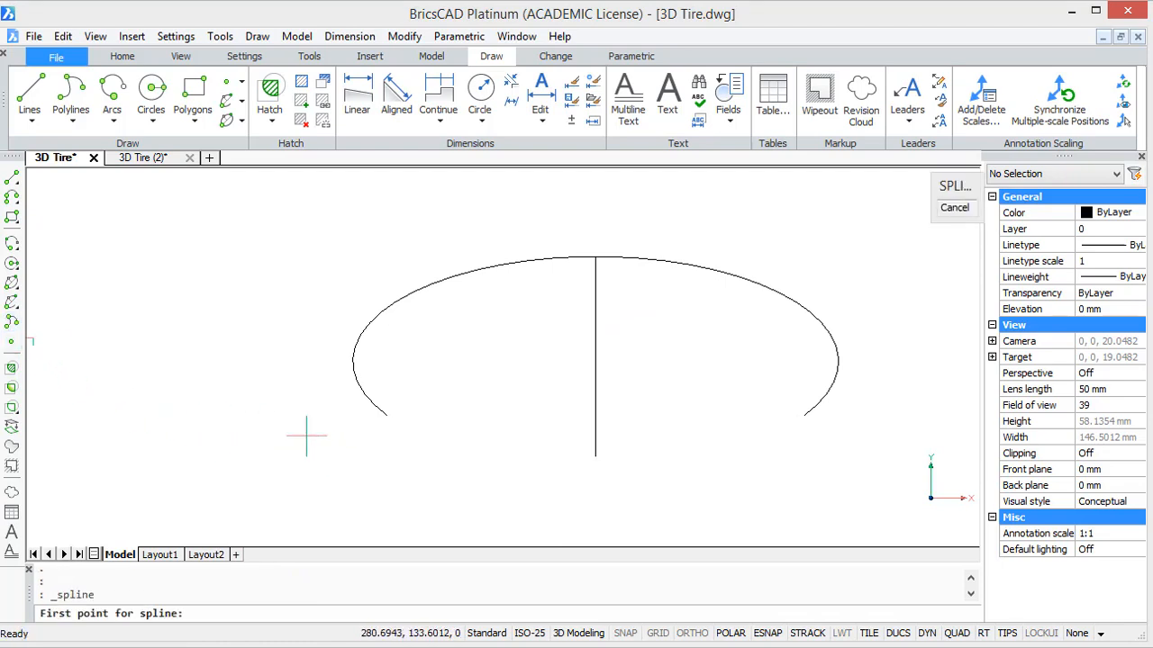
{"action": "left_click", "coordinate": [386, 416]}
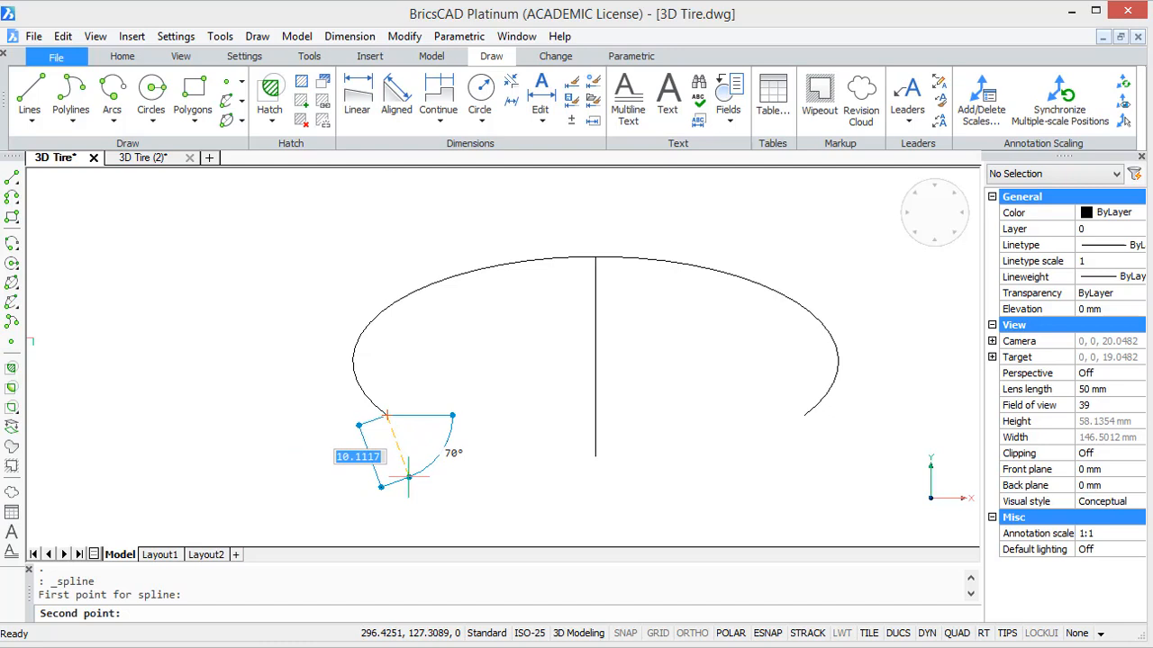
{"action": "left_click", "coordinate": [409, 476]}
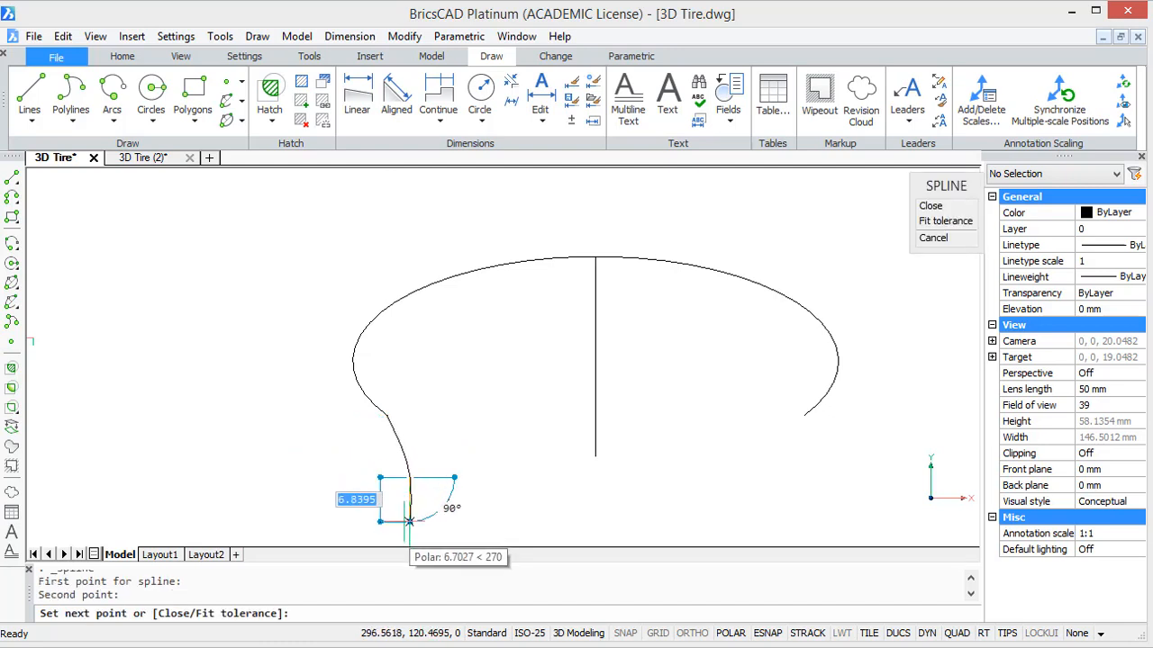
{"action": "left_click", "coordinate": [412, 521]}
{"action": "key", "text": "Return"}
{"action": "key", "text": "Return"}
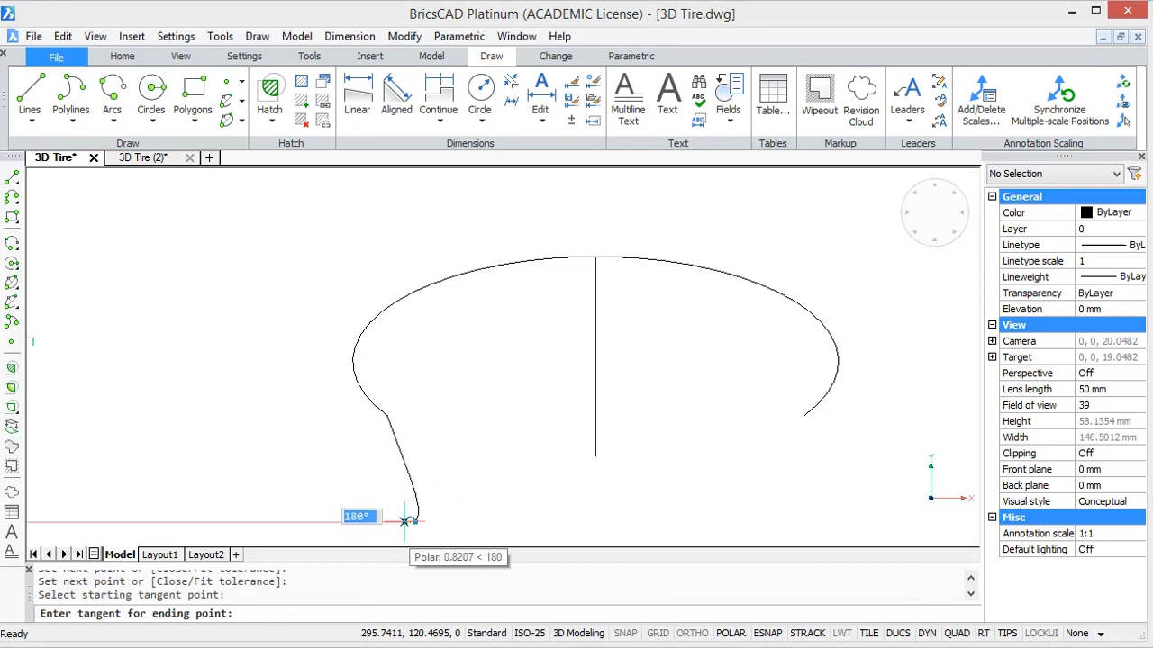
{"action": "key", "text": "Return"}
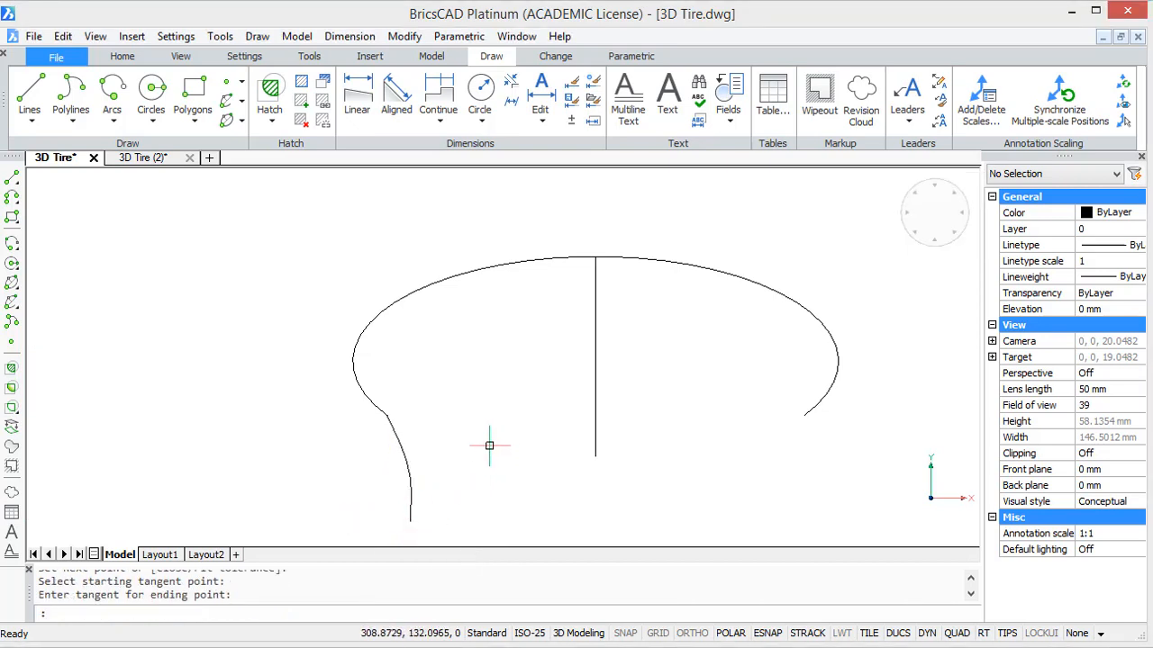
Step: Join the elliptical arc and the sidewall spline into a single spline
{"action": "middle_click_drag", "start_coordinate": [511, 447], "coordinate": [547, 433]}
{"action": "left_click", "coordinate": [478, 438]}
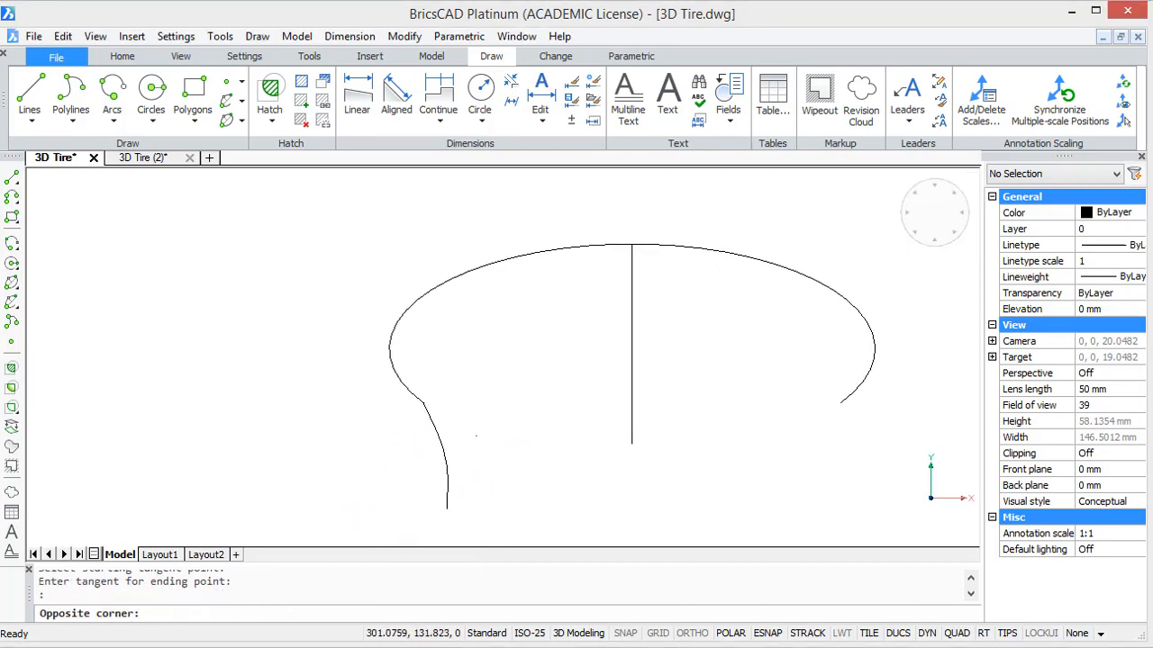
{"action": "left_click", "coordinate": [400, 386]}
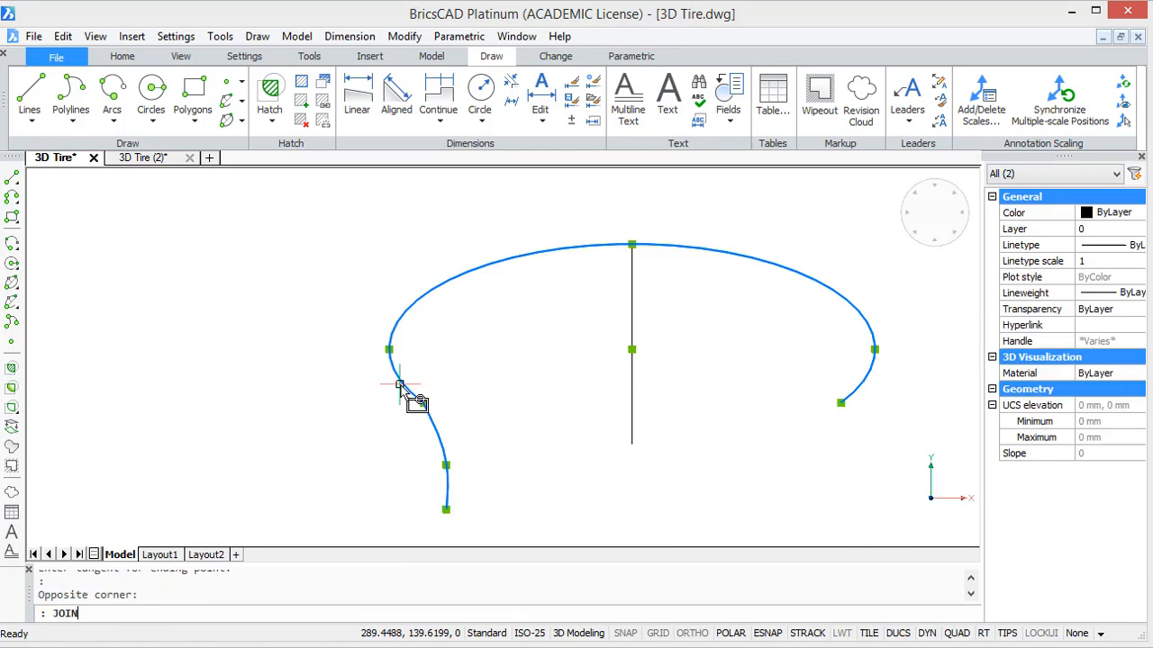
{"action": "key", "text": "Return"}
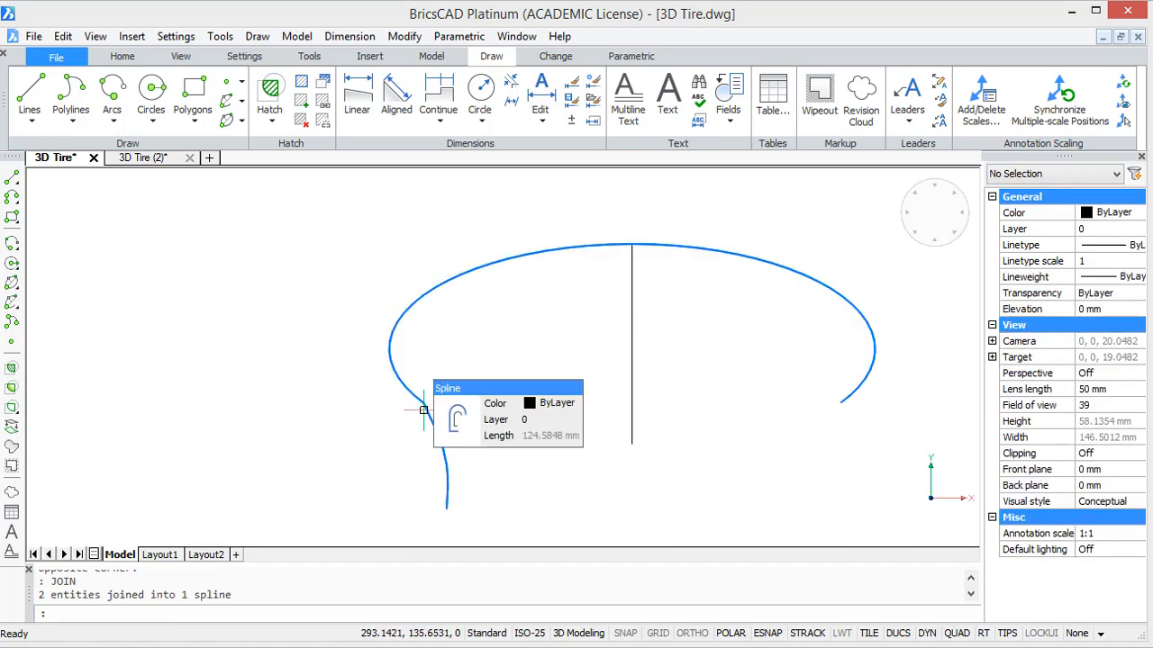
Step: Edit the joined spline's vertices and delete a control point where the arc meets the sidewall curve
{"action": "mouse_move", "coordinate": [454, 430]}
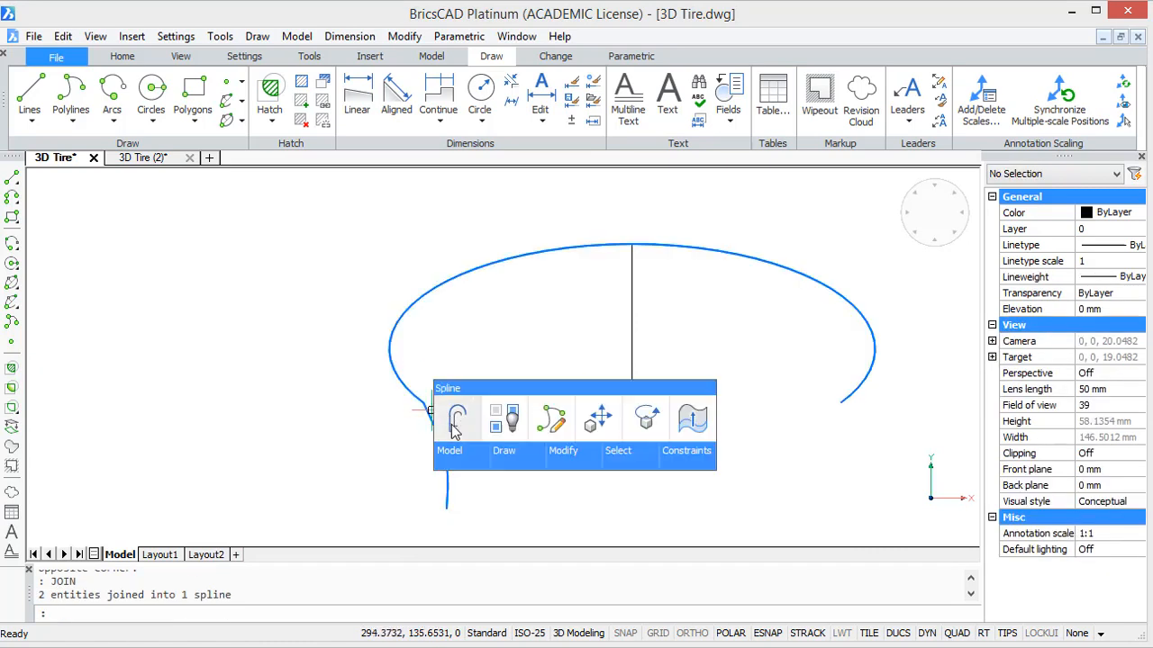
{"action": "left_click", "coordinate": [551, 418]}
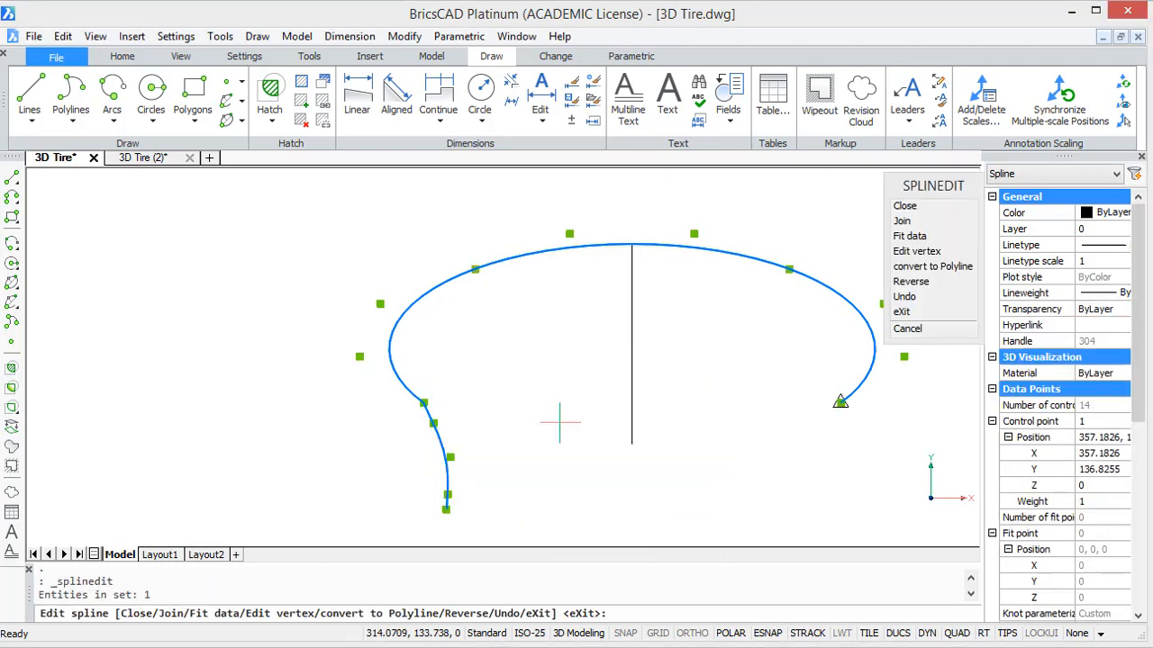
{"action": "left_click", "coordinate": [912, 251]}
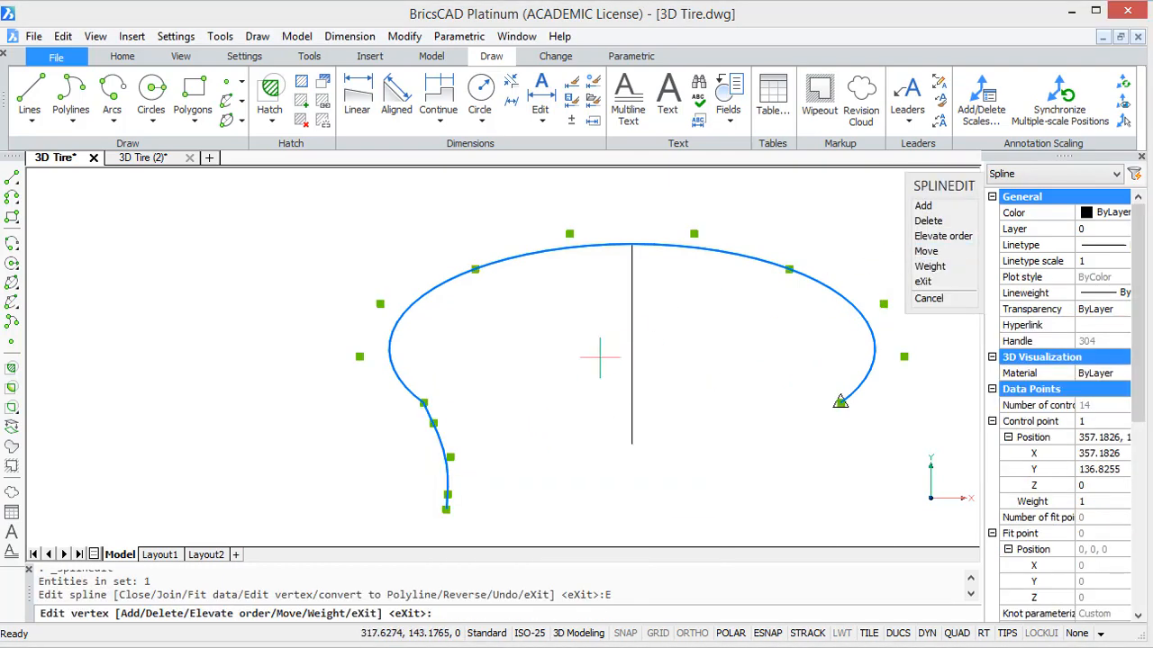
{"action": "left_click", "coordinate": [929, 221]}
{"action": "scroll", "coordinate": [547, 376], "scroll_direction": "up", "scroll_amount": 3}
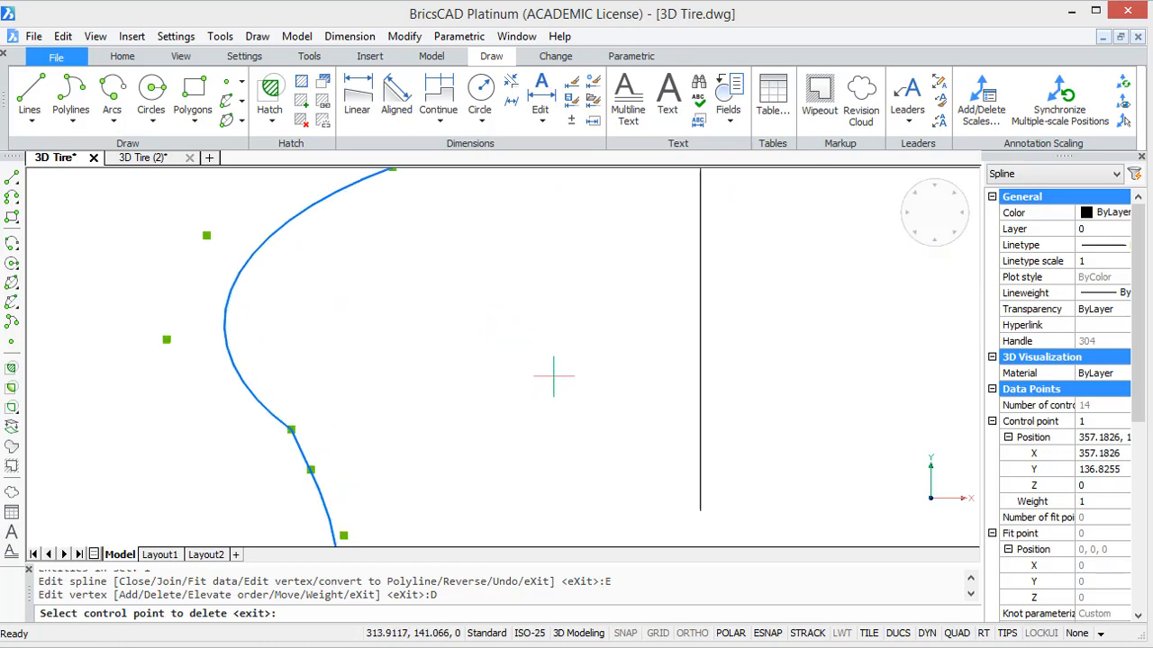
{"action": "left_click", "coordinate": [290, 429]}
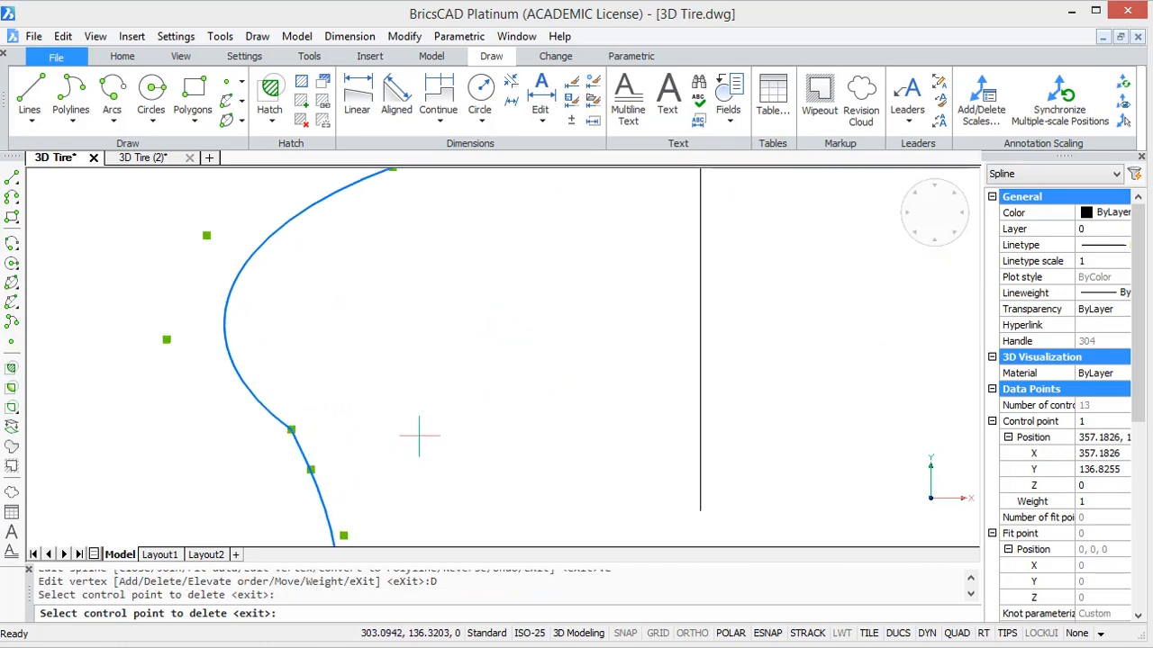
{"action": "key", "text": "Return"}
{"action": "key", "text": "Escape"}
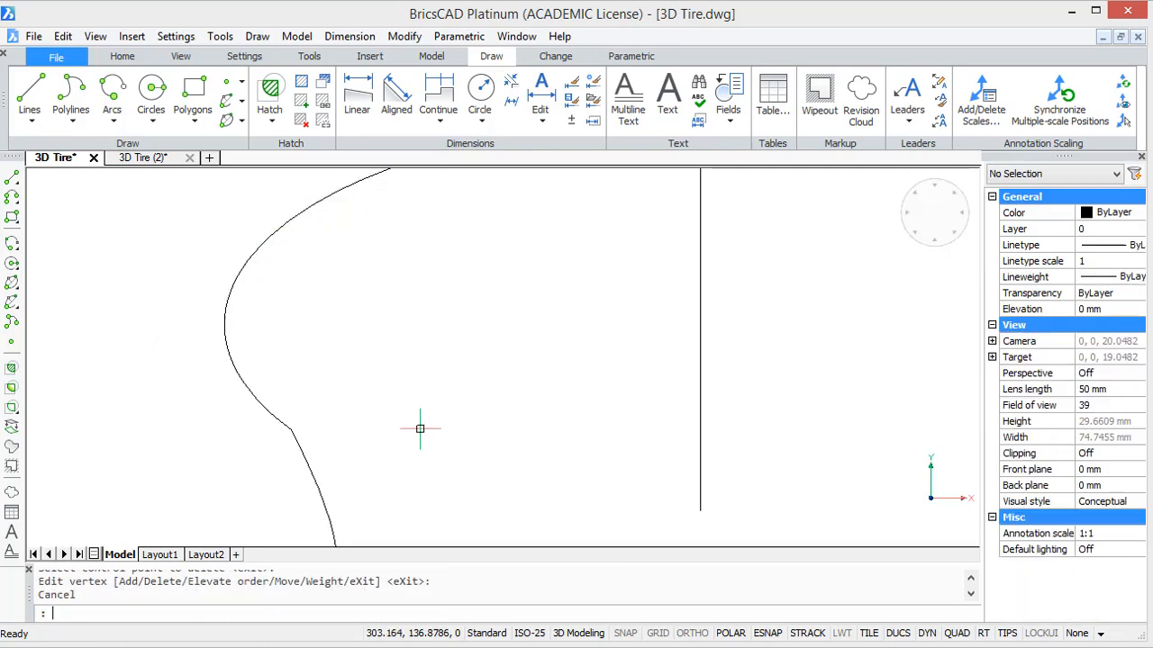
Step: Trim away the right half of the profile spline at the vertical center line
{"action": "scroll", "coordinate": [507, 495], "scroll_direction": "down", "scroll_amount": 3}
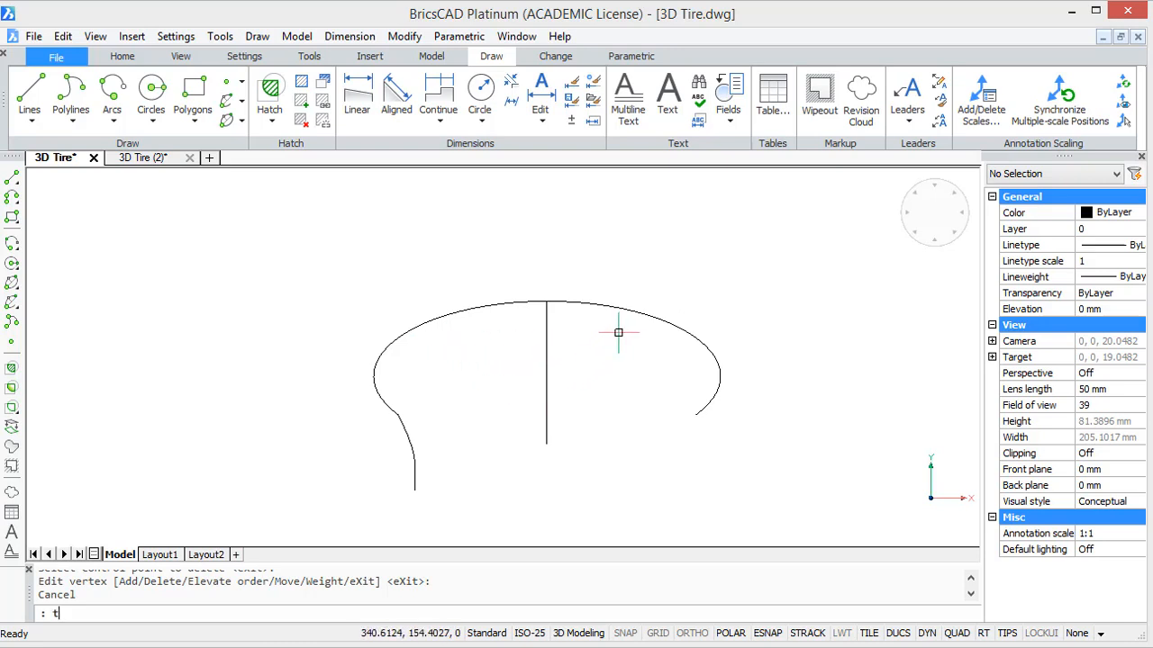
{"action": "type", "text": "TRIM"}
{"action": "key", "text": "Return"}
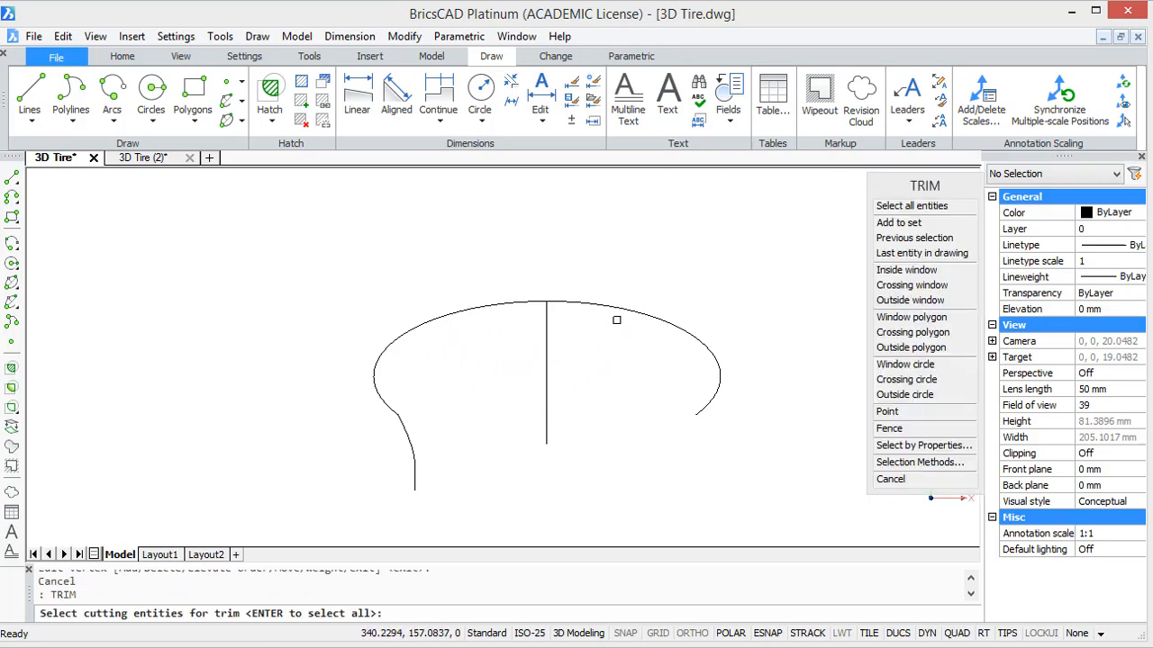
{"action": "left_click", "coordinate": [616, 320]}
{"action": "left_click", "coordinate": [546, 321]}
{"action": "key", "text": "Return"}
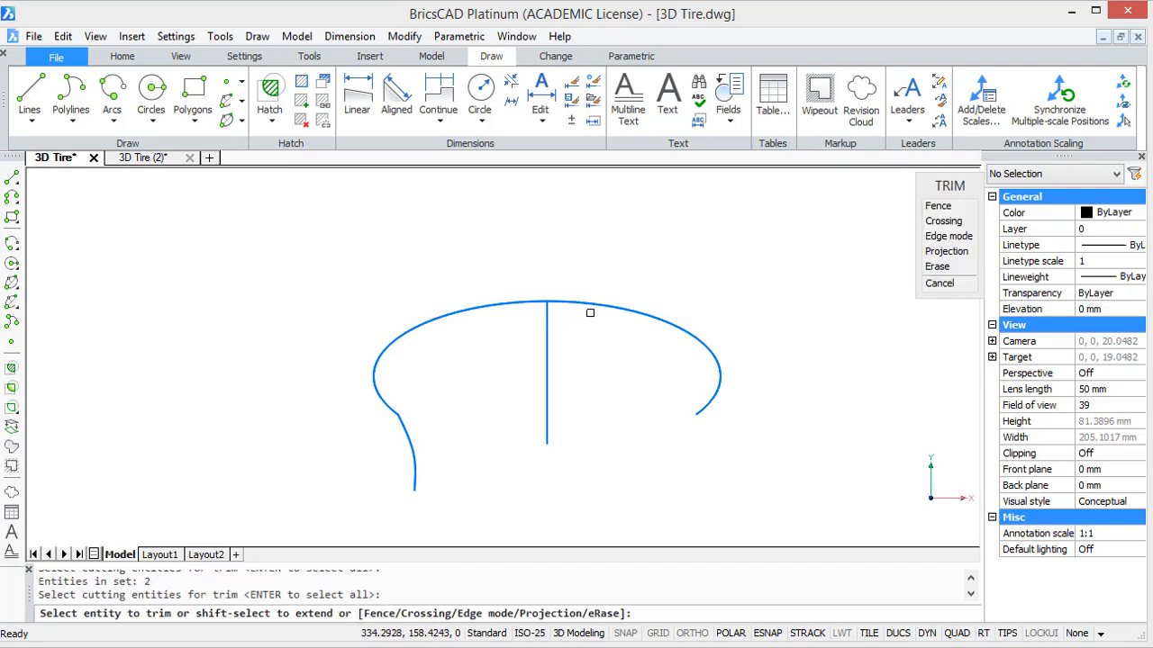
{"action": "left_click", "coordinate": [594, 305]}
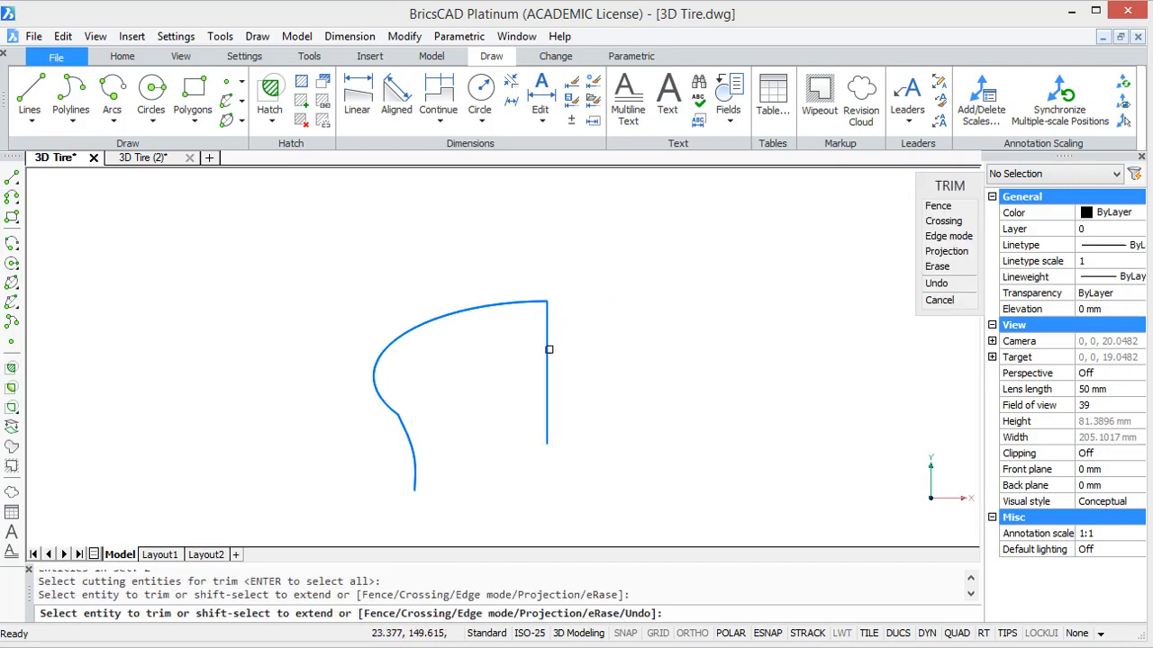
Step: Move the two outermost control points on the profile spline's shoulder horizontally toward the center line to flatten the side bulge
{"action": "key", "text": "Escape"}
{"action": "left_click", "coordinate": [388, 354]}
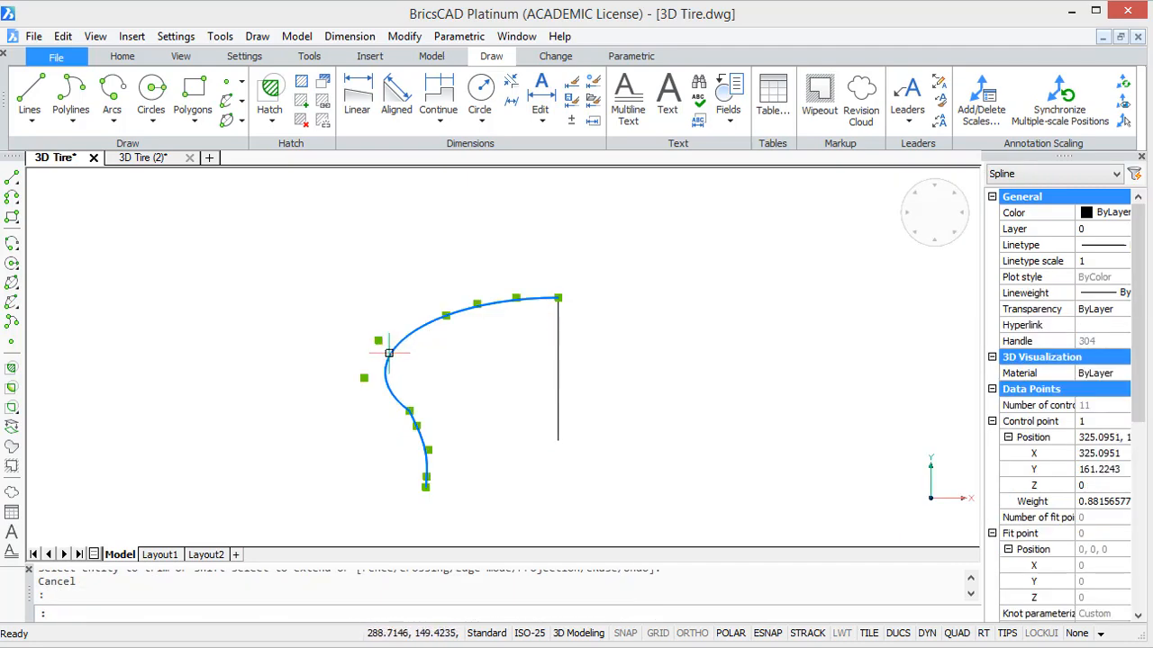
{"action": "left_click", "coordinate": [363, 377]}
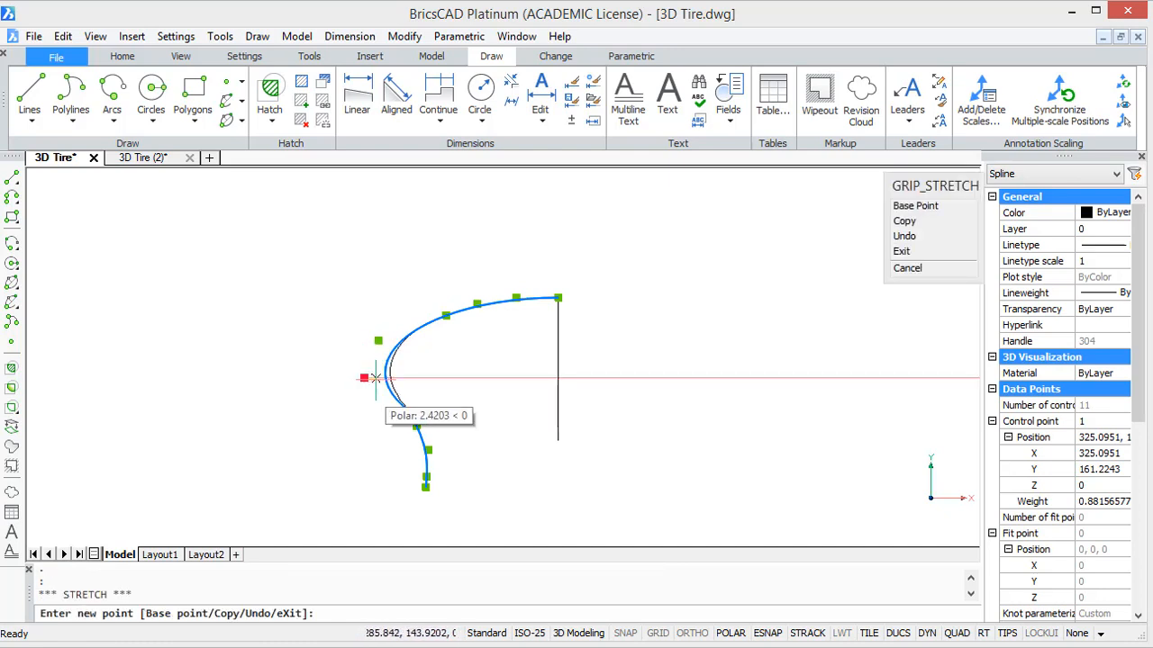
{"action": "left_click", "coordinate": [394, 377]}
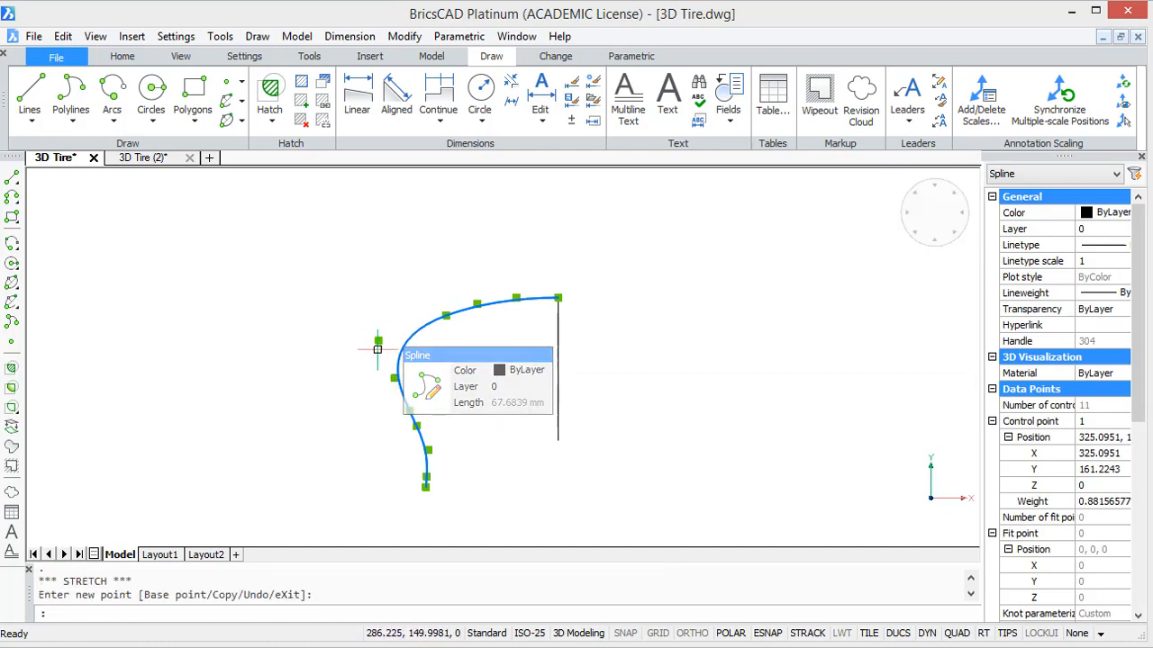
{"action": "left_click", "coordinate": [378, 340]}
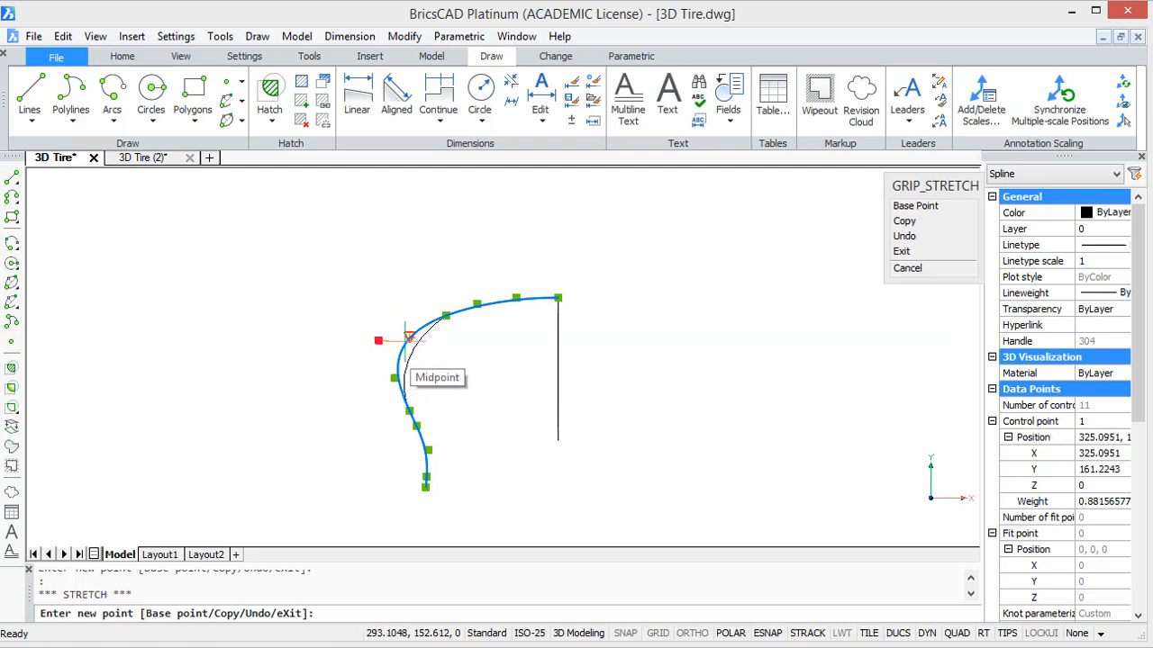
{"action": "left_click", "coordinate": [399, 340]}
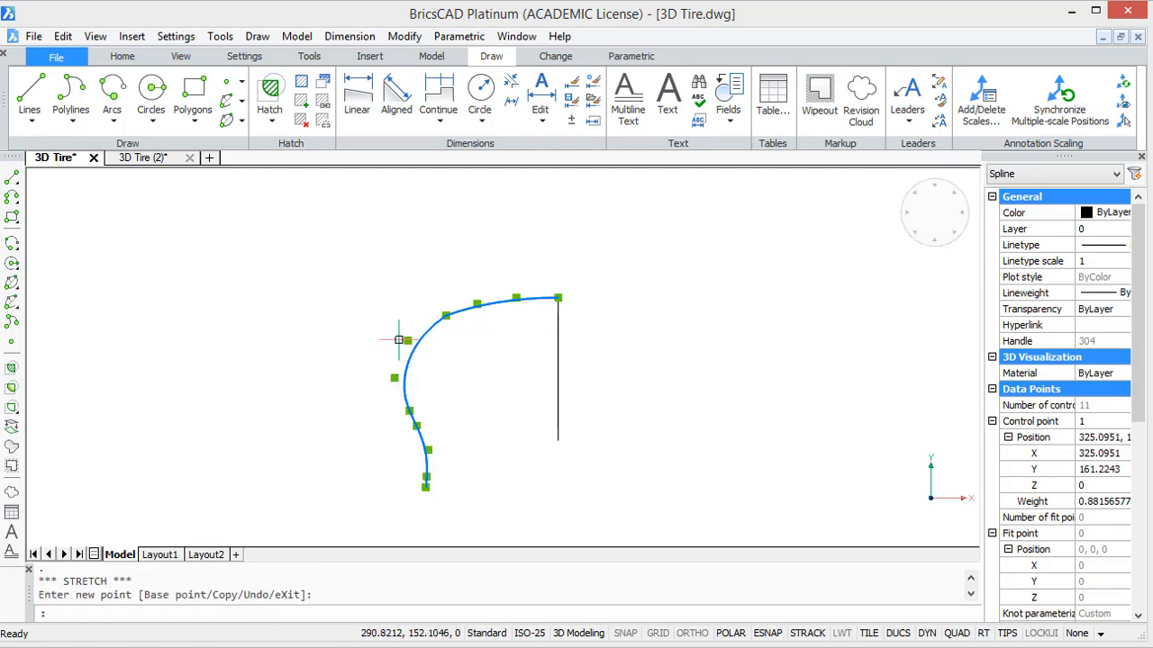
{"action": "key", "text": "Escape"}
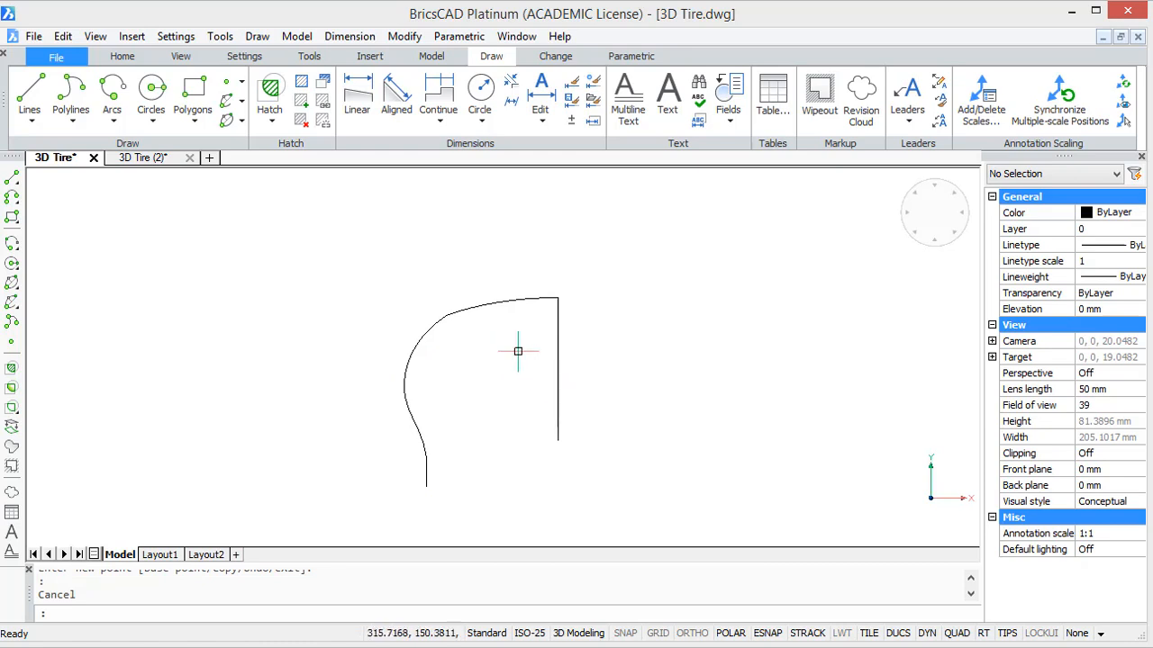
Step: Mirror the half profile spline in 2D across the vertical center line and keep the original
{"action": "left_click", "coordinate": [493, 299]}
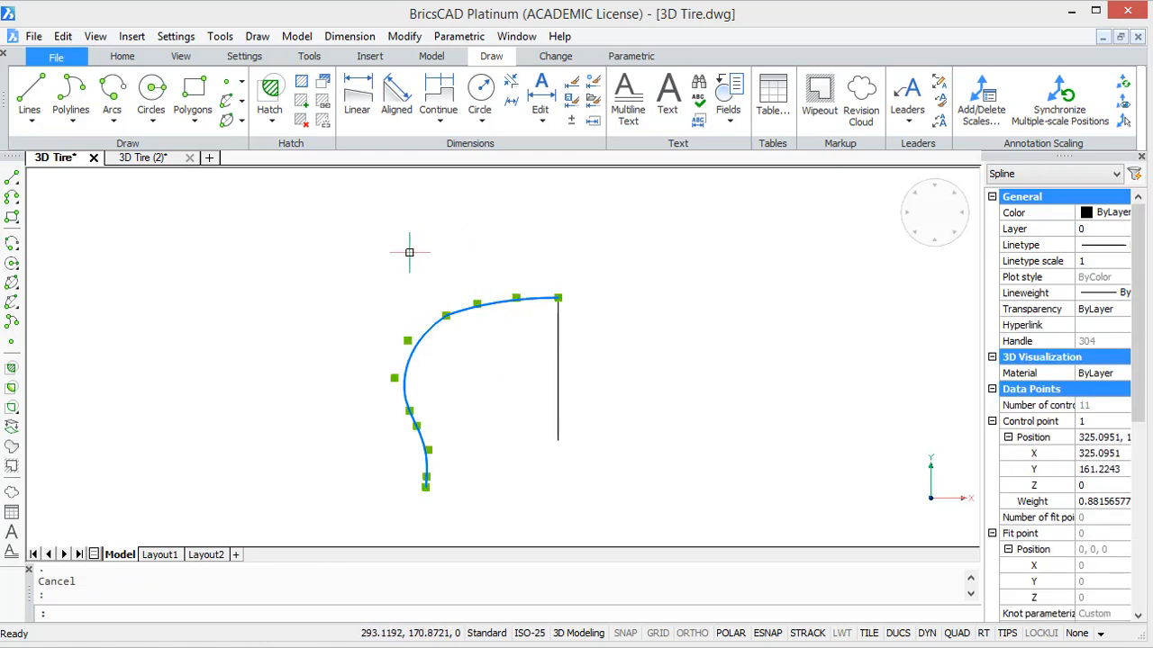
{"action": "left_click", "coordinate": [551, 57]}
{"action": "left_click", "coordinate": [148, 120]}
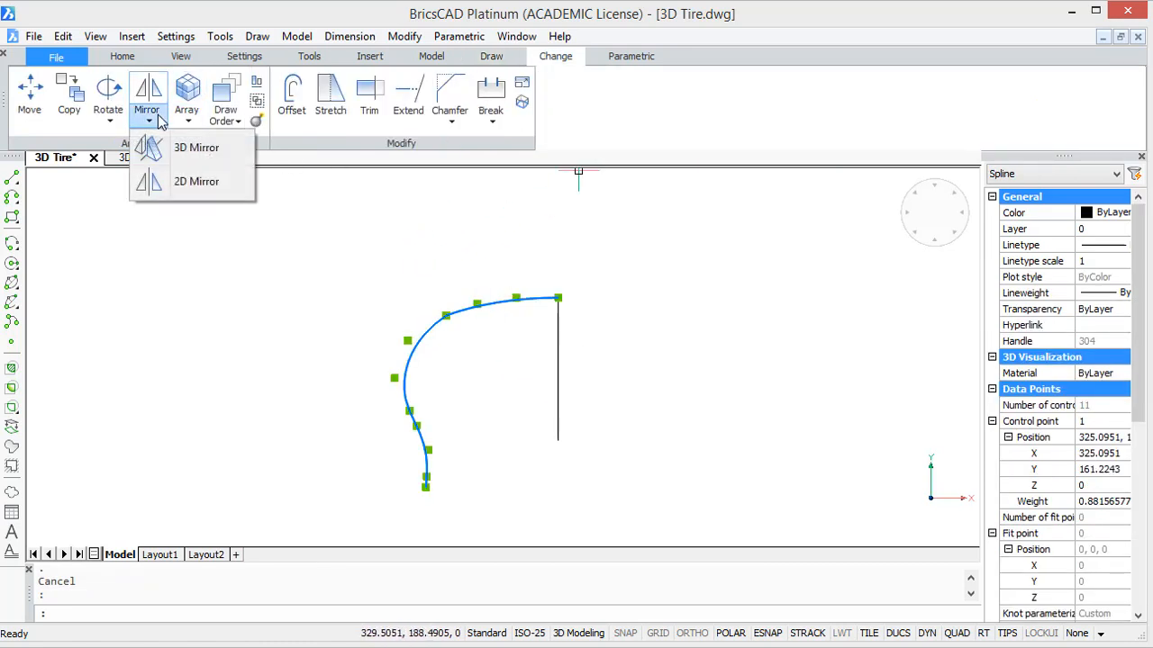
{"action": "left_click", "coordinate": [197, 182]}
{"action": "left_click", "coordinate": [558, 298]}
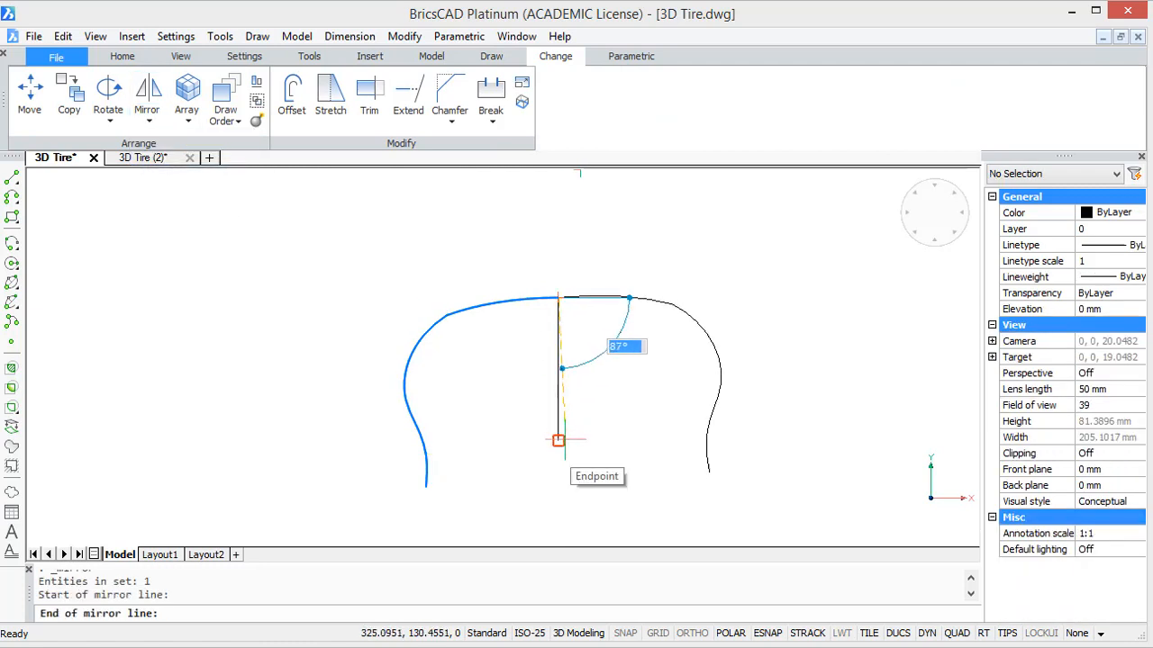
{"action": "left_click", "coordinate": [558, 440]}
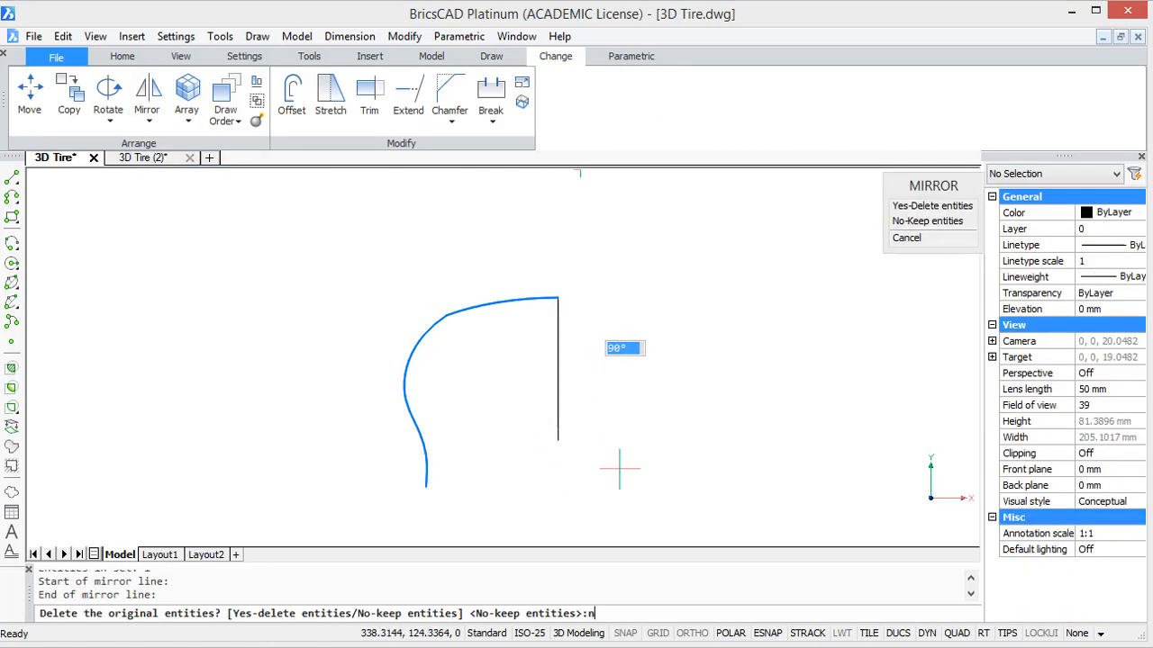
{"action": "key", "text": "Return"}
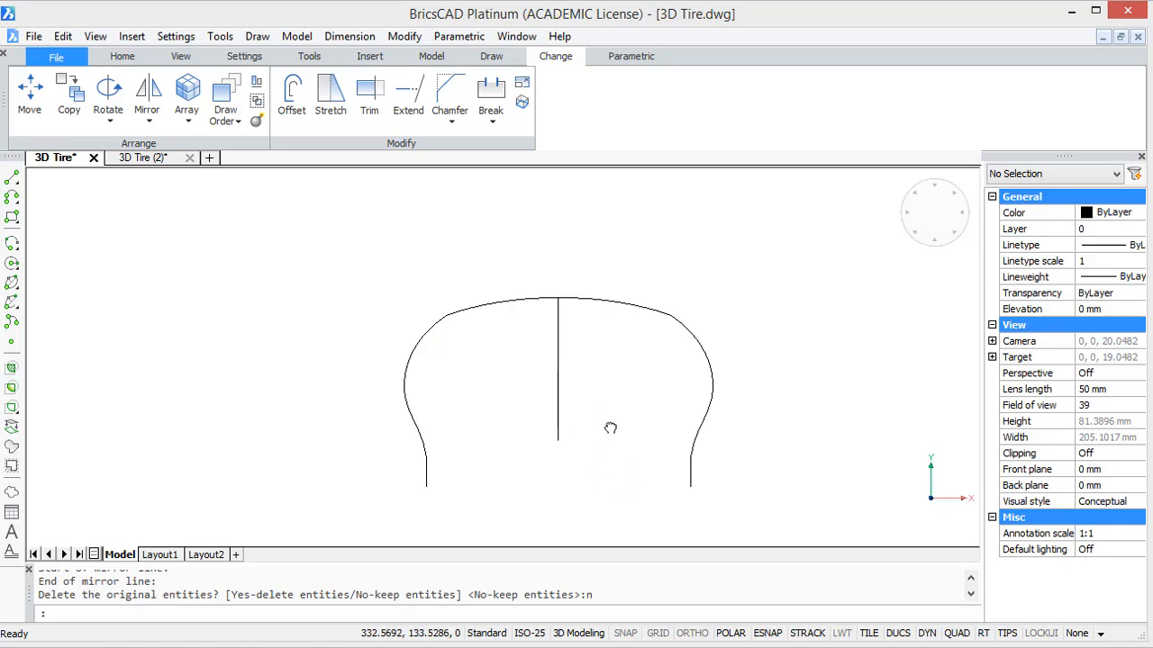
Step: Join the original and mirrored half profiles into a single spline
{"action": "middle_click_drag", "start_coordinate": [610, 428], "coordinate": [635, 416]}
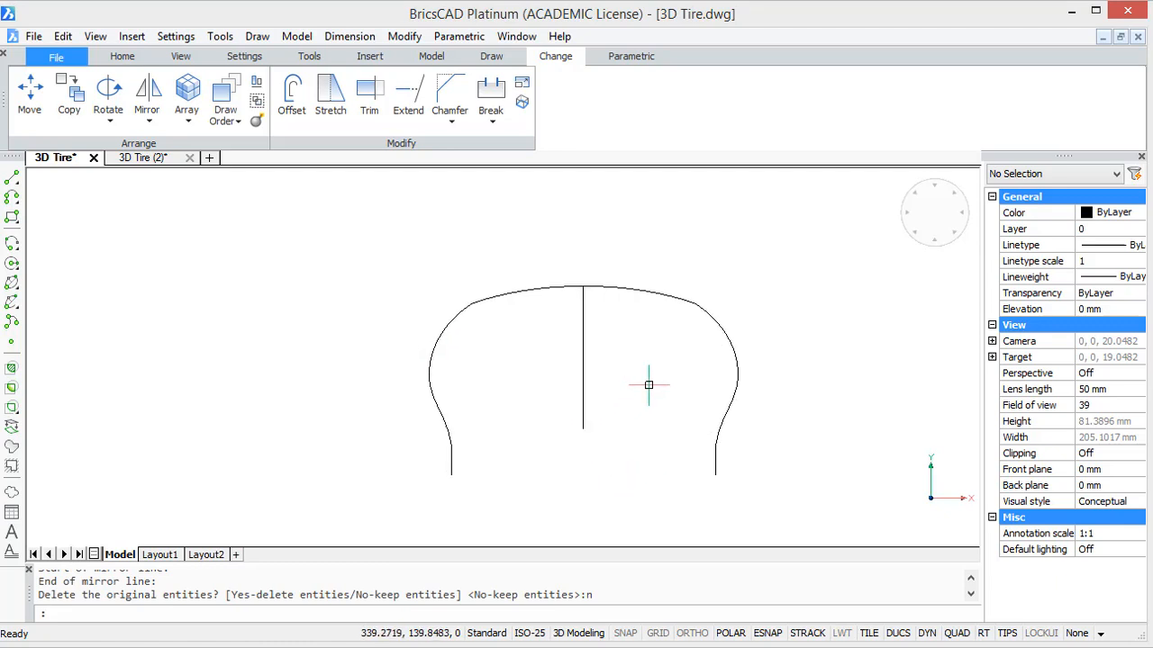
{"action": "left_click", "coordinate": [636, 288]}
{"action": "left_click", "coordinate": [570, 287]}
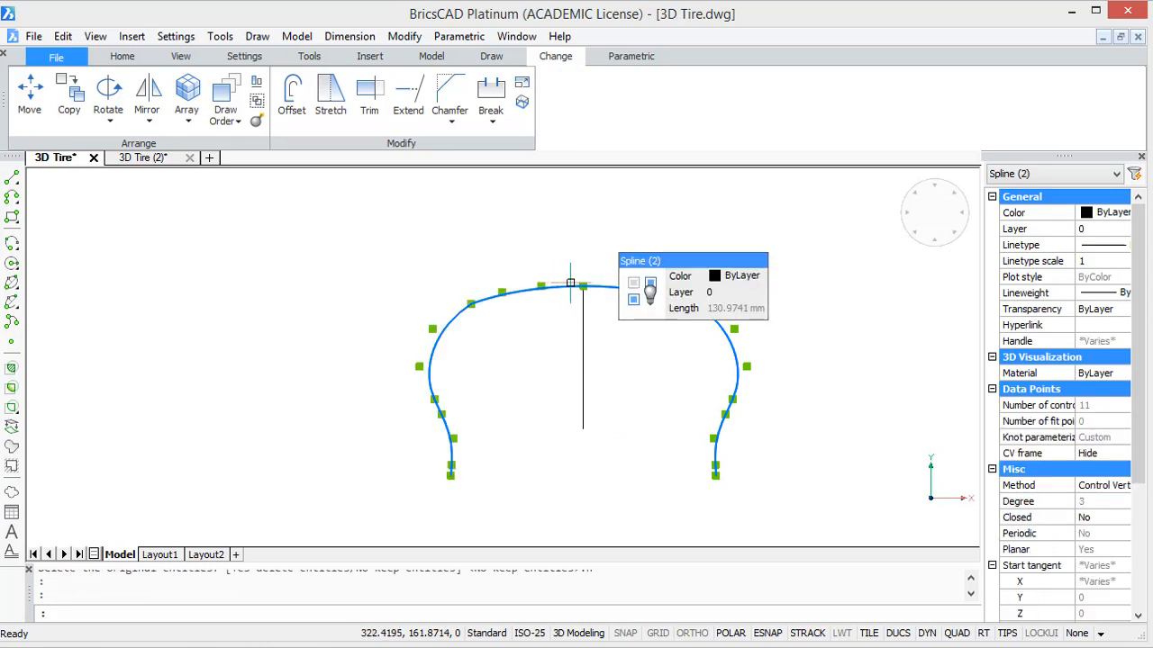
{"action": "key", "text": "Return"}
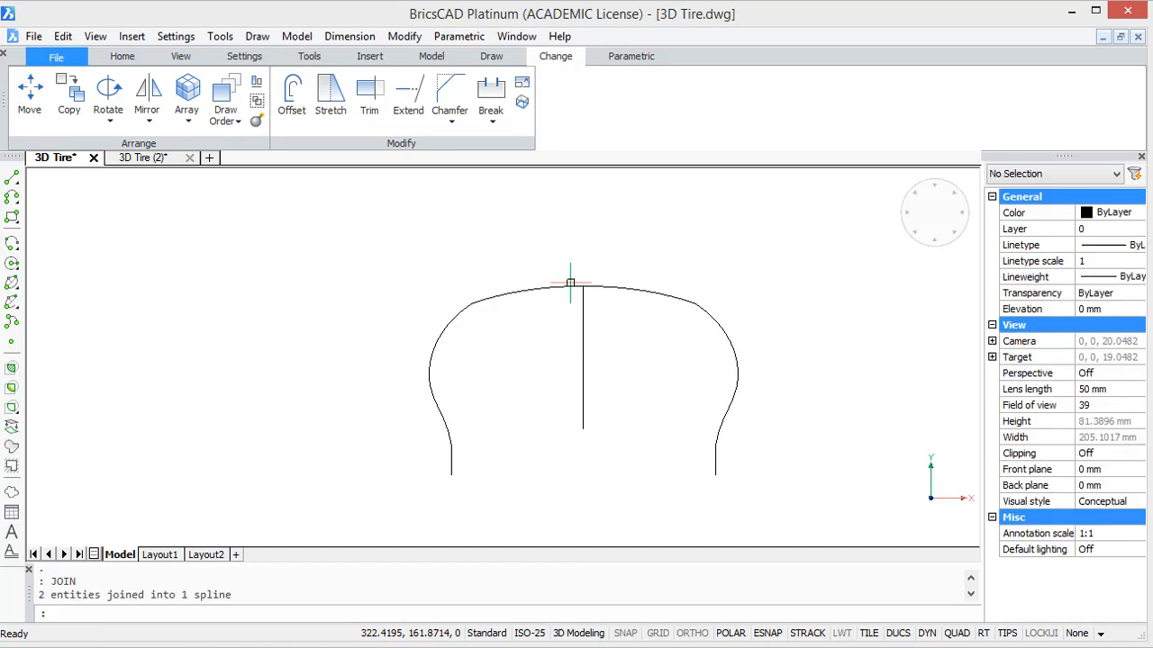
Step: Offset the joined profile spline inward through a point about 4.8 mm away to form the tire wall
{"action": "mouse_move", "coordinate": [616, 288]}
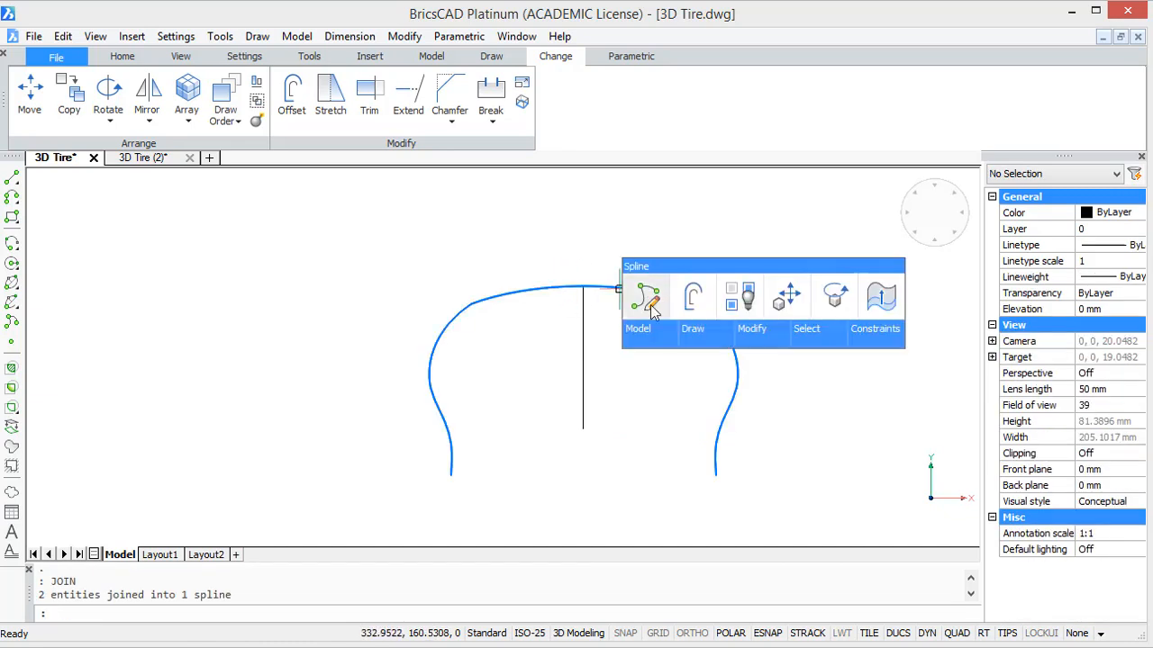
{"action": "left_click", "coordinate": [693, 298]}
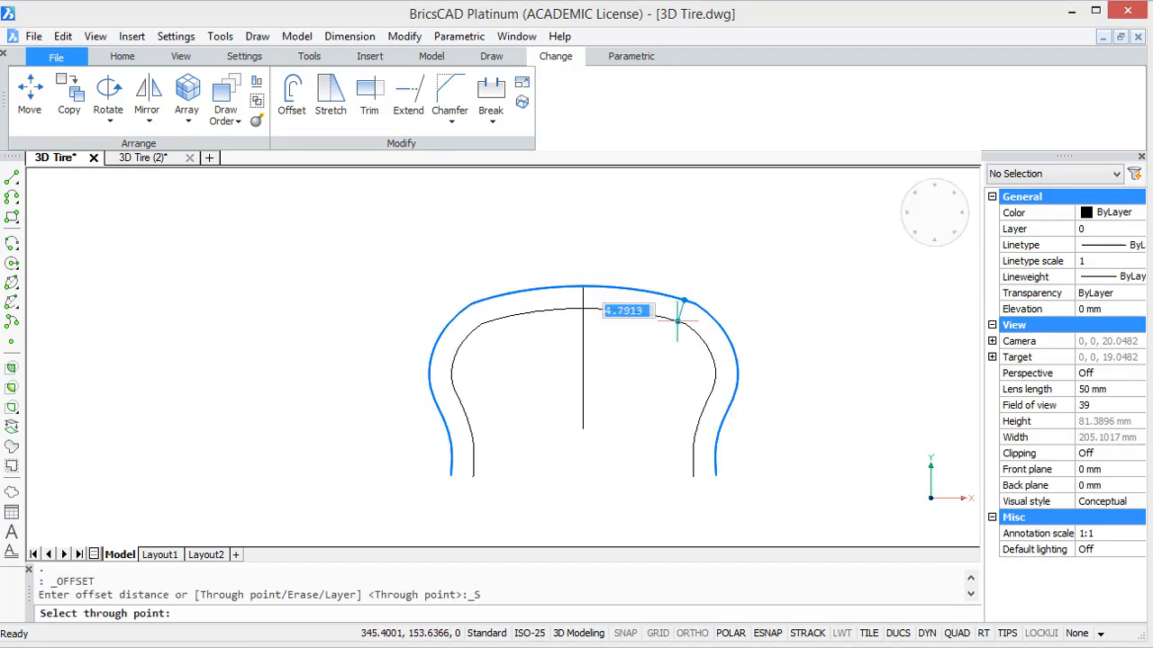
{"action": "left_click", "coordinate": [676, 320]}
Step: Delete the vertical center line
{"action": "scroll", "coordinate": [655, 361], "scroll_direction": "up", "scroll_amount": 2}
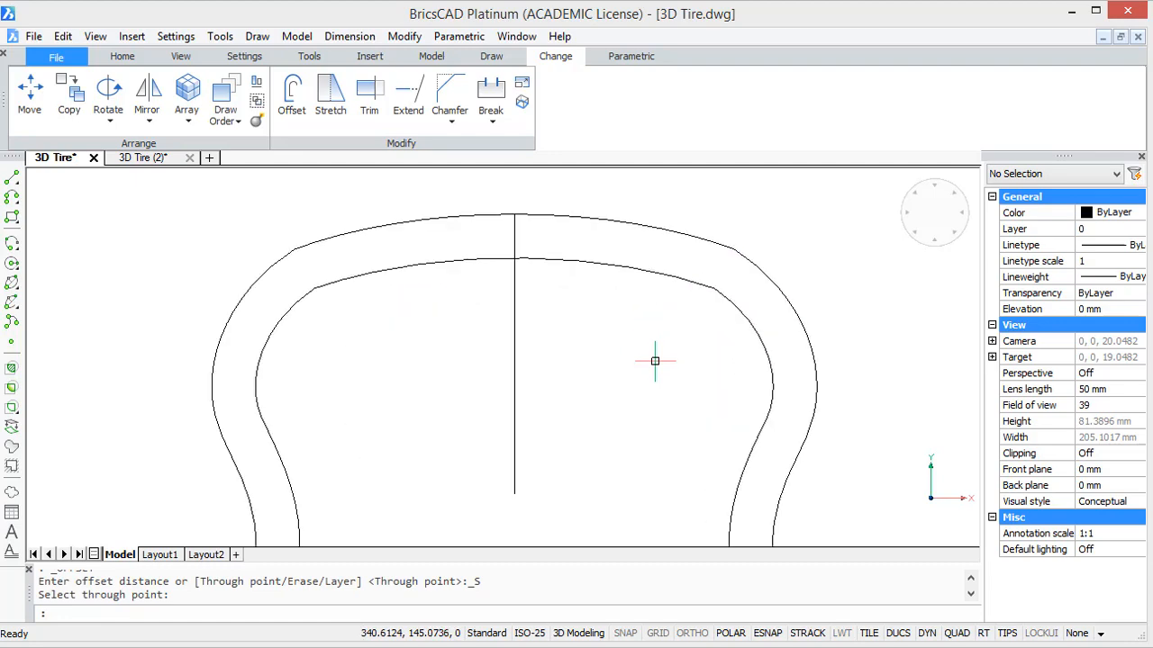
{"action": "left_click", "coordinate": [520, 343]}
{"action": "key", "text": "Delete"}
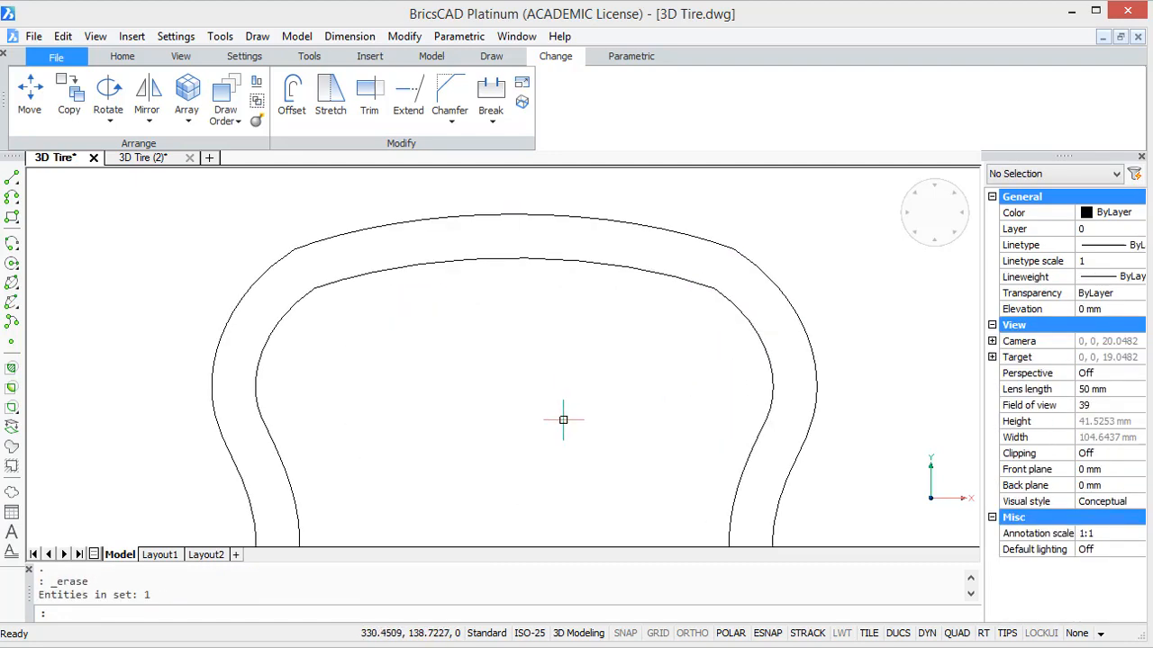
Step: Close both open lower ends of the tire wall with lines between the outer and inner spline endpoints
{"action": "middle_click_drag", "start_coordinate": [590, 394], "coordinate": [684, 248]}
{"action": "left_click", "coordinate": [12, 177]}
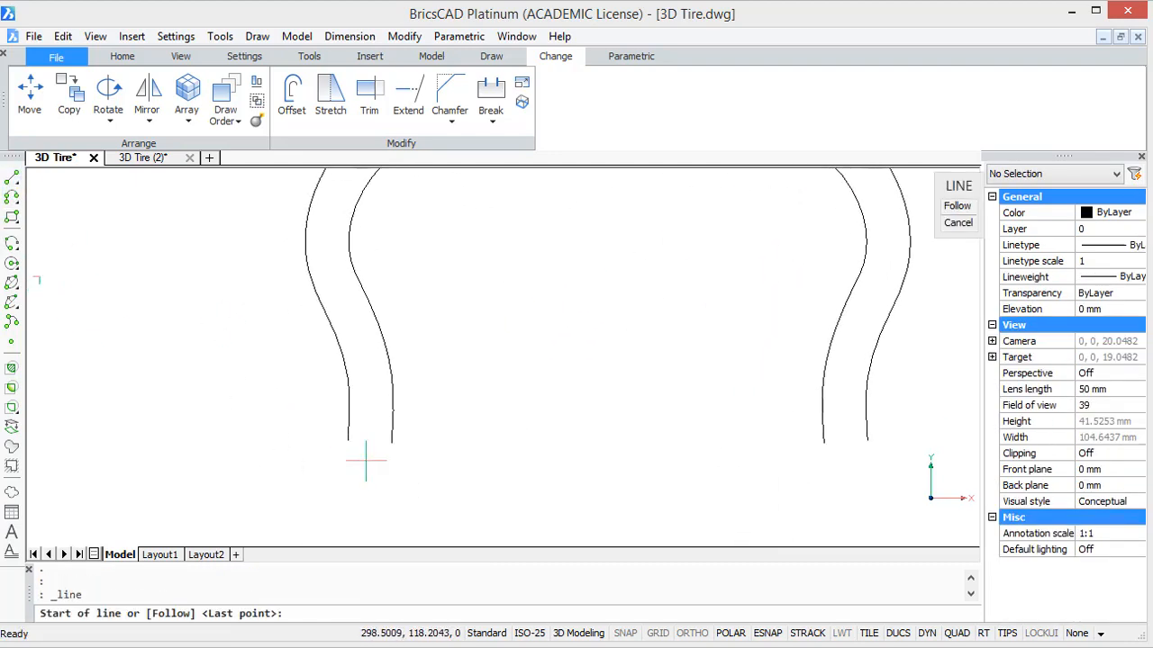
{"action": "left_click", "coordinate": [348, 441]}
{"action": "left_click", "coordinate": [391, 442]}
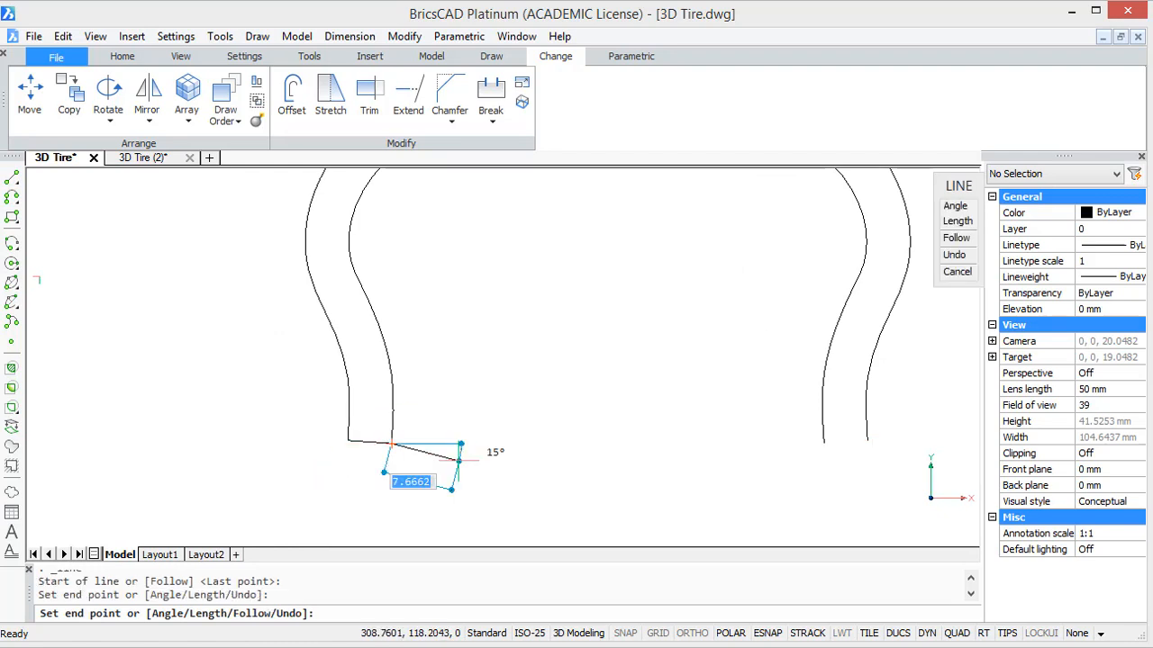
{"action": "key", "text": "Return"}
{"action": "key", "text": "Return"}
{"action": "left_click", "coordinate": [822, 441]}
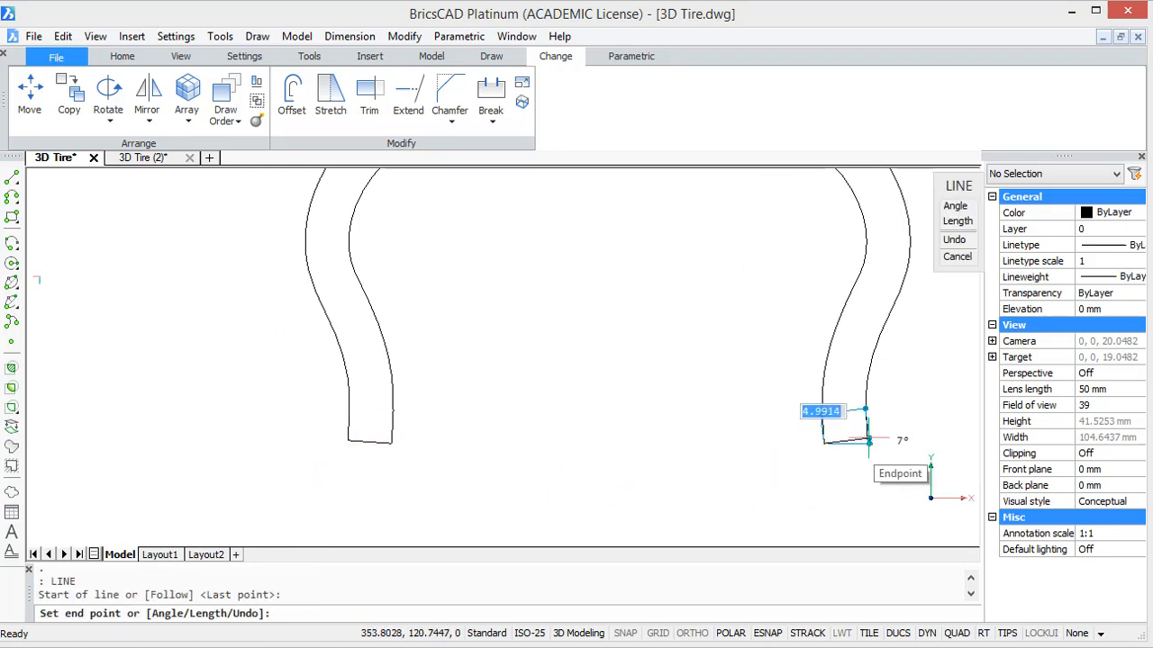
{"action": "left_click", "coordinate": [868, 442]}
{"action": "key", "text": "Return"}
Step: Join the outer and inner curves and the closing end lines into one closed spline
{"action": "scroll", "coordinate": [751, 489], "scroll_direction": "down", "scroll_amount": 4}
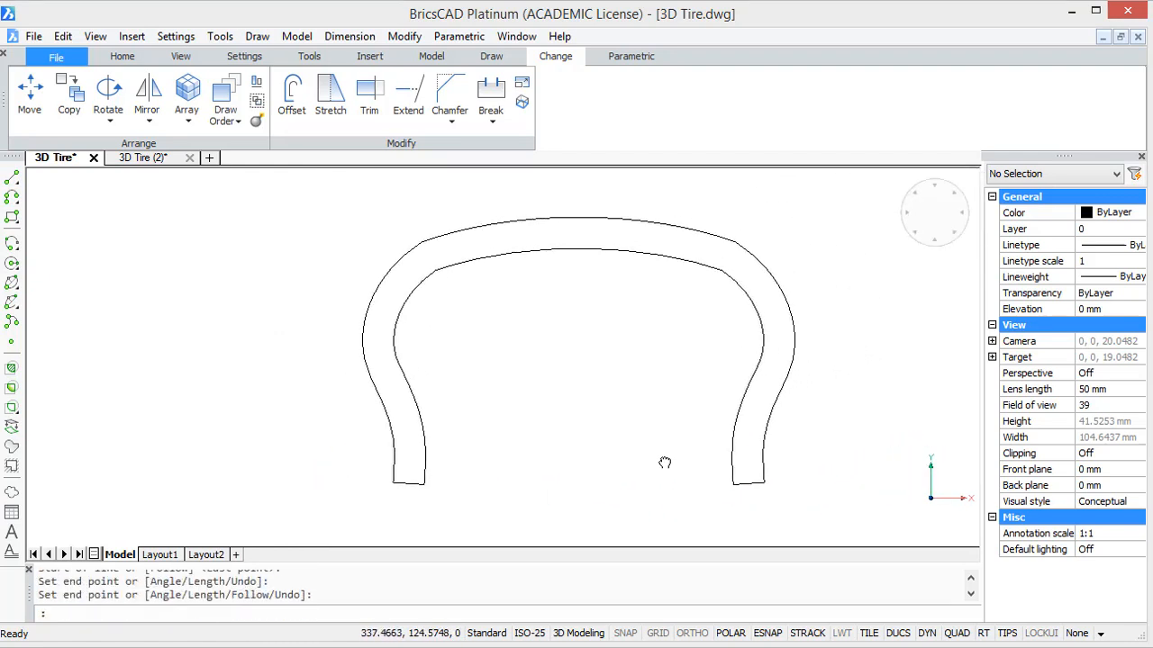
{"action": "middle_click_drag", "start_coordinate": [653, 461], "coordinate": [635, 455]}
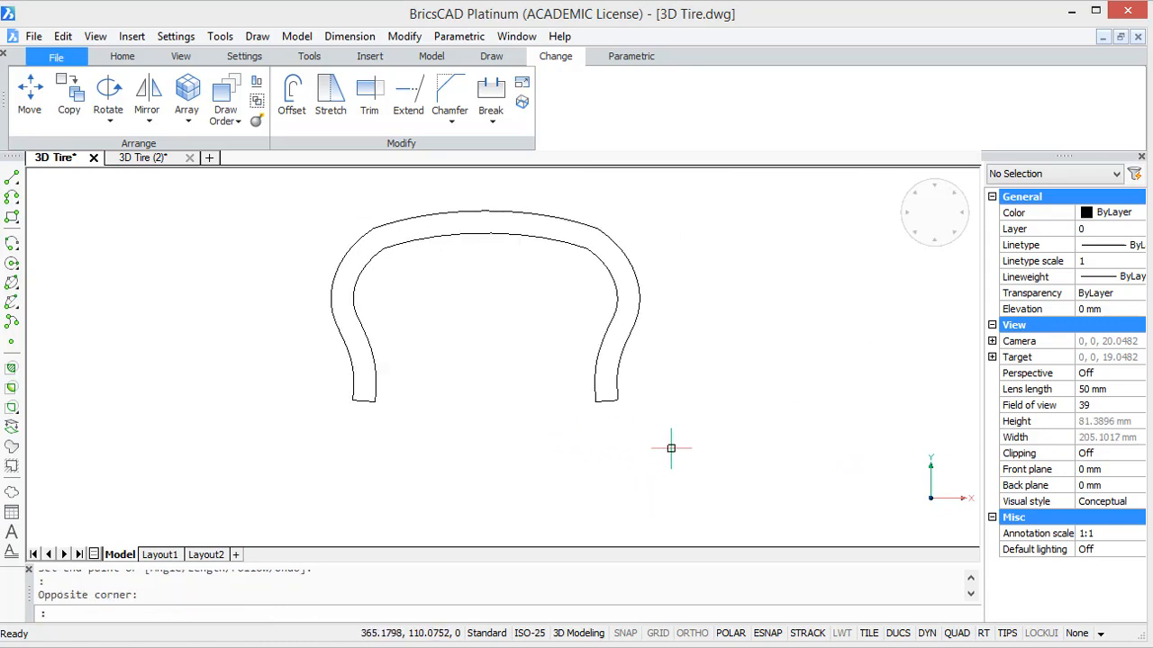
{"action": "left_click_drag", "start_coordinate": [671, 448], "coordinate": [308, 202]}
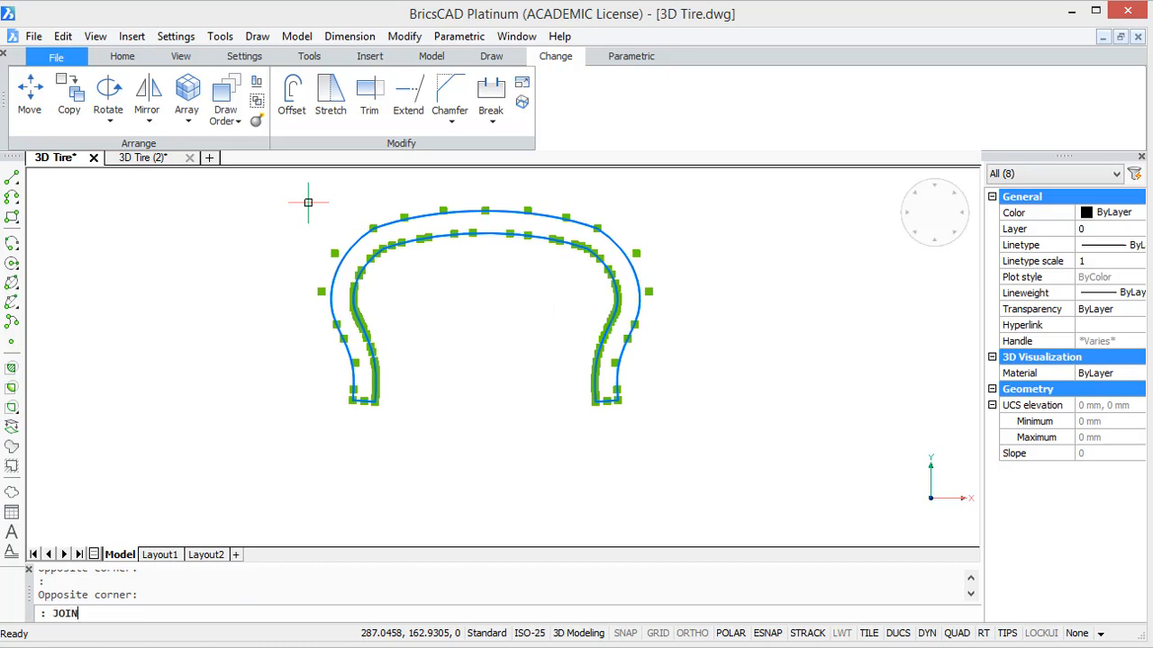
{"action": "type", "text": "JOIN"}
{"action": "key", "text": "Return"}
{"action": "middle_click_drag", "start_coordinate": [347, 226], "coordinate": [407, 321]}
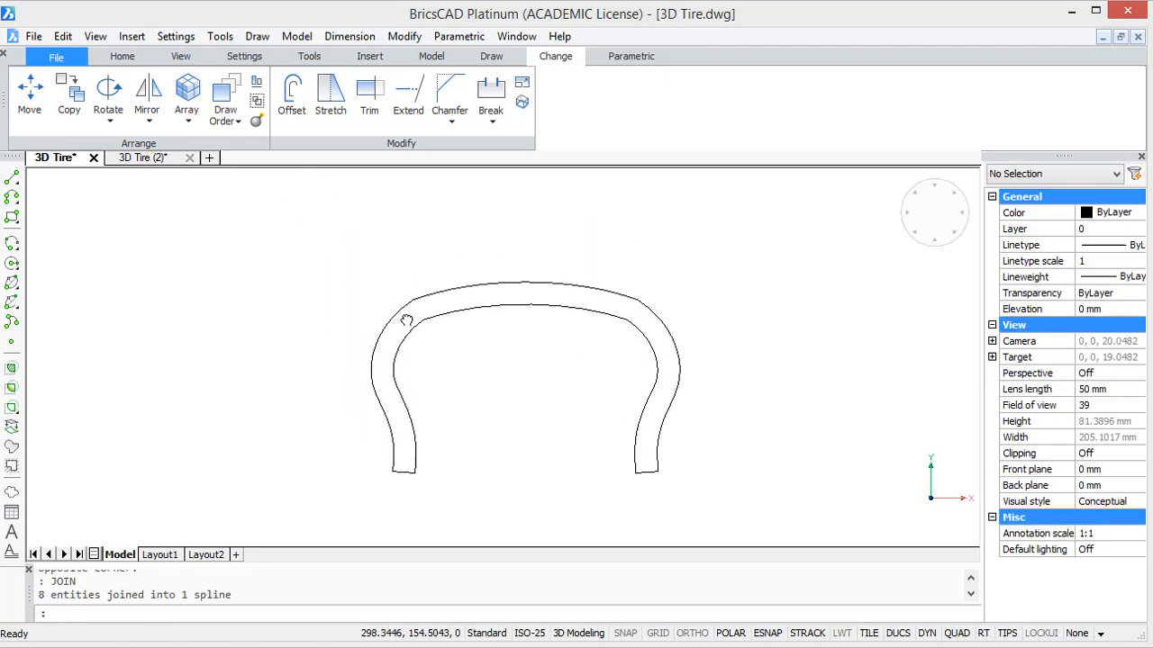
{"action": "left_click", "coordinate": [10, 179]}
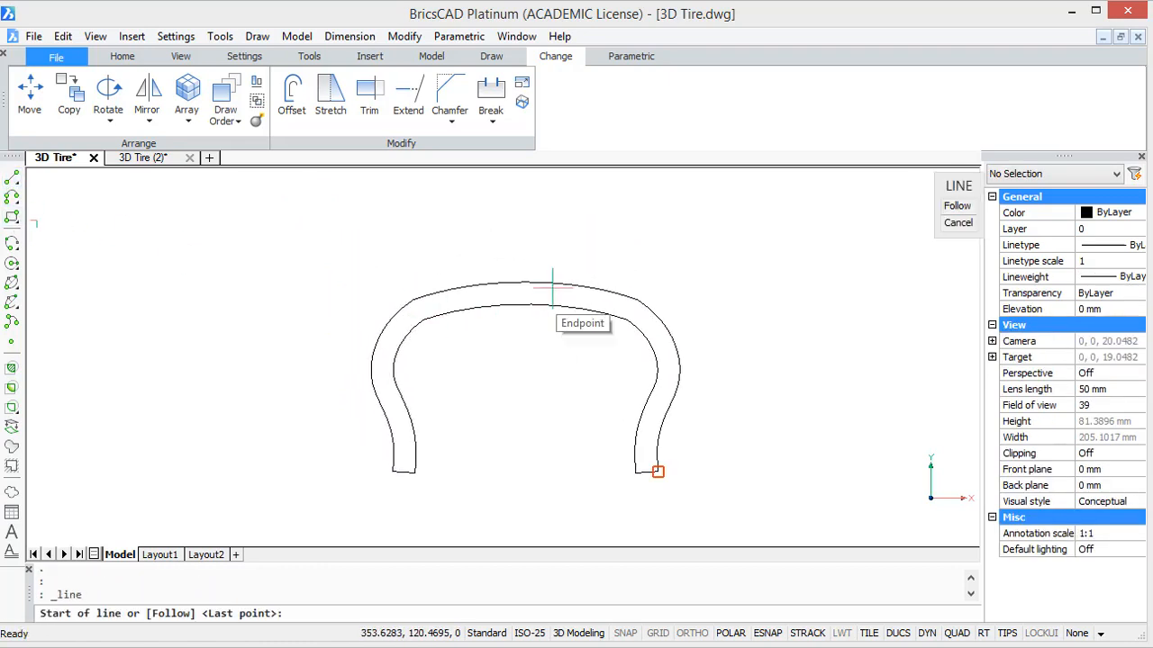
{"action": "key", "text": "Escape"}
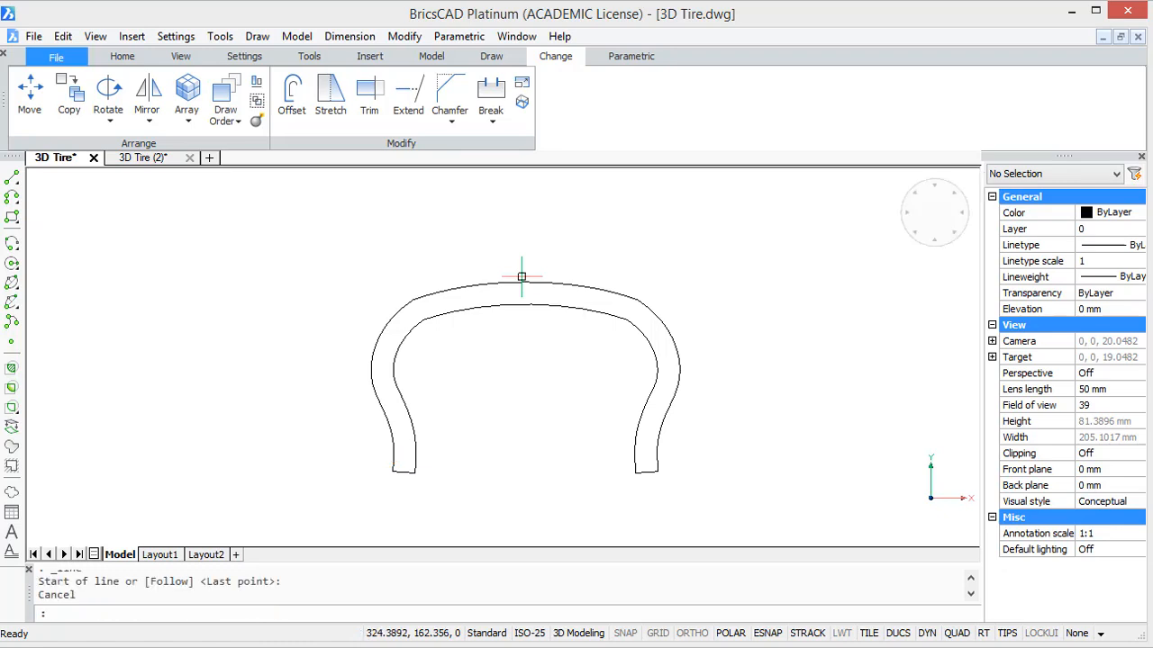
Step: Turn on the Geometric center entity snap in the entity snap settings
{"action": "scroll", "coordinate": [754, 311], "scroll_direction": "up", "scroll_amount": 1}
{"action": "middle_click_drag", "start_coordinate": [758, 315], "coordinate": [826, 312]}
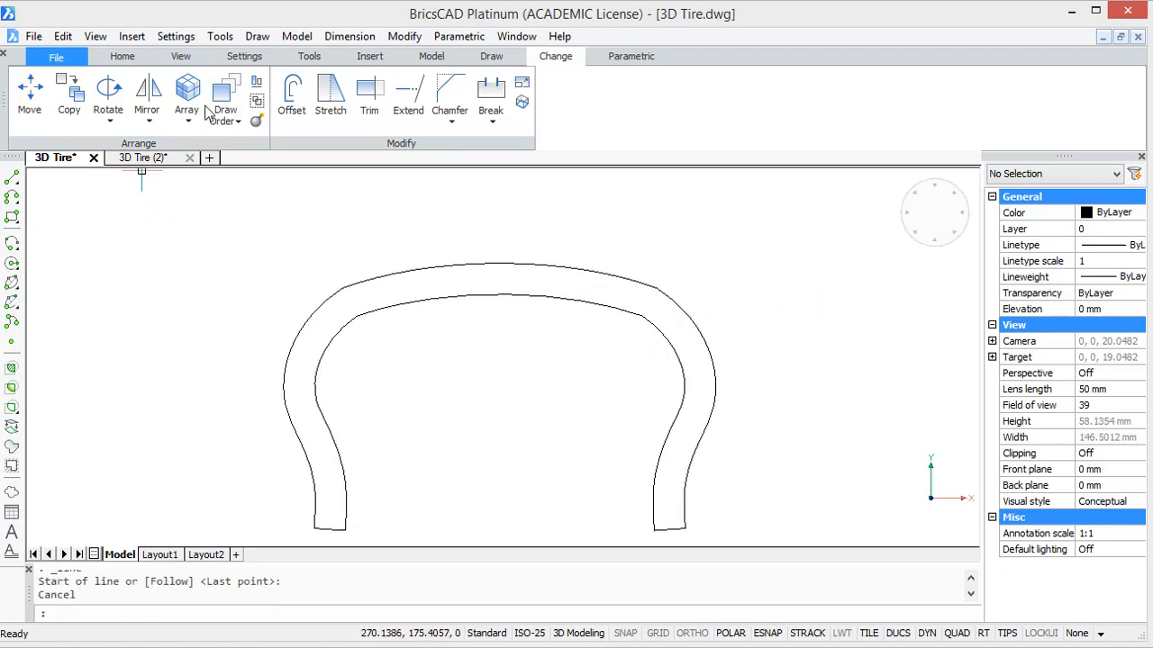
{"action": "left_click", "coordinate": [246, 56]}
{"action": "left_click", "coordinate": [208, 108]}
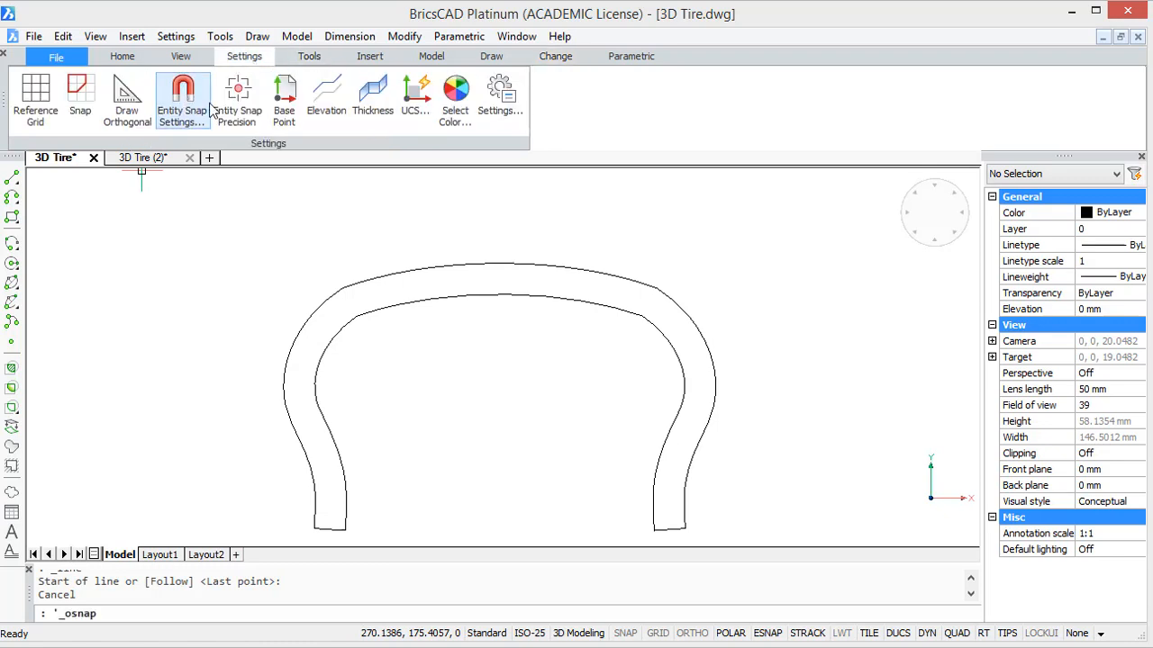
{"action": "scroll", "coordinate": [808, 424], "scroll_direction": "down", "scroll_amount": 1}
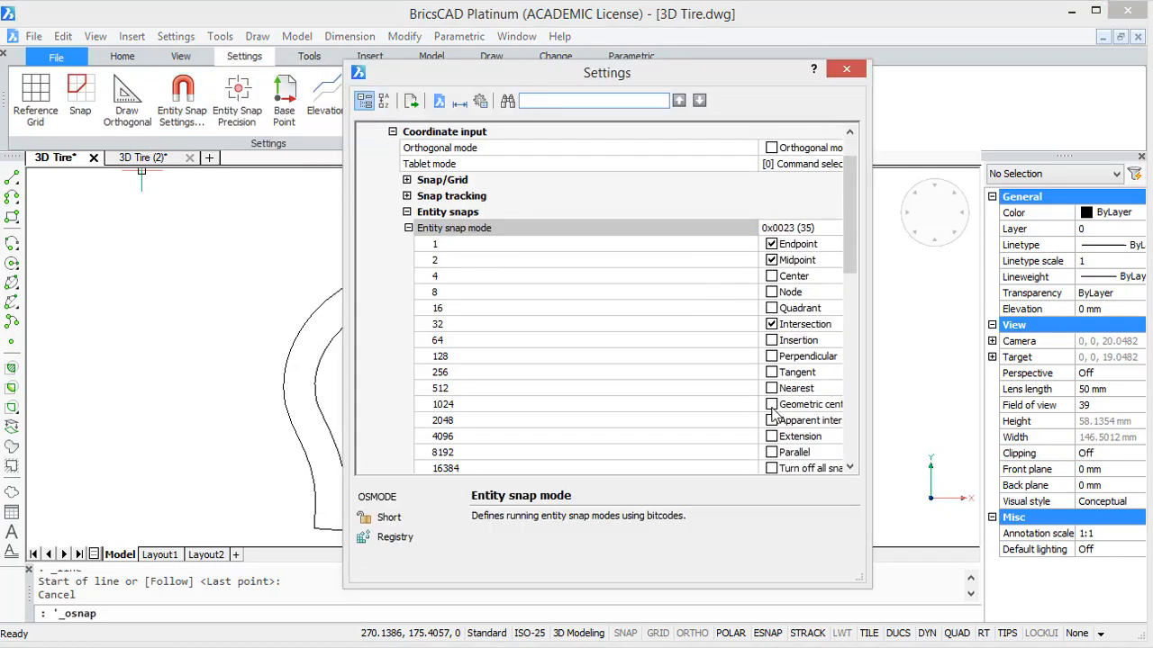
{"action": "left_click", "coordinate": [771, 404]}
{"action": "left_click", "coordinate": [851, 72]}
Step: Draw a line from the profile's geometric center straight up, ending above the outer tread curve
{"action": "left_click", "coordinate": [12, 178]}
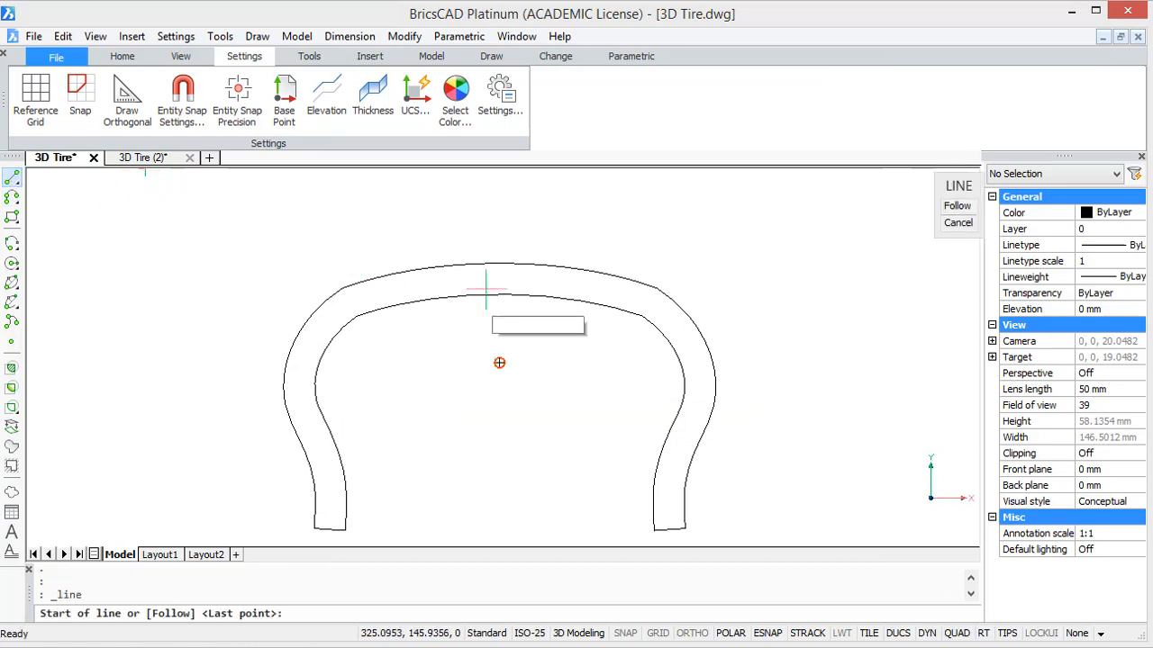
{"action": "left_click", "coordinate": [501, 357]}
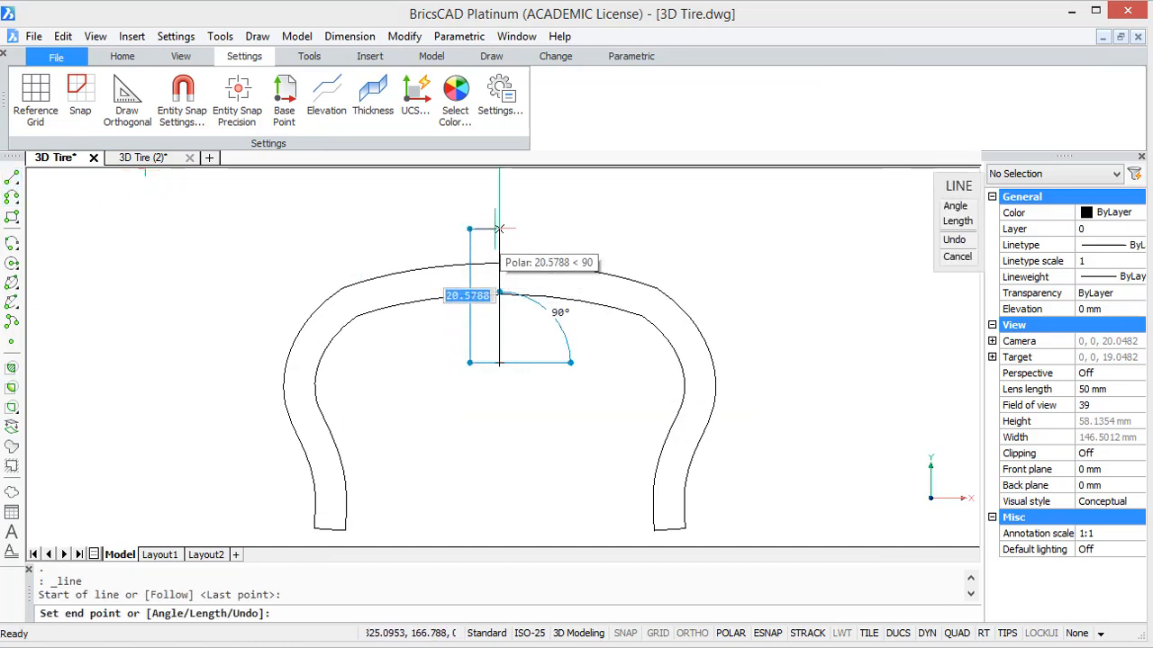
{"action": "key", "text": "Escape"}
Step: Start a three-point arc and turn off all entity snaps in the entity snap settings
{"action": "scroll", "coordinate": [479, 291], "scroll_direction": "up", "scroll_amount": 2}
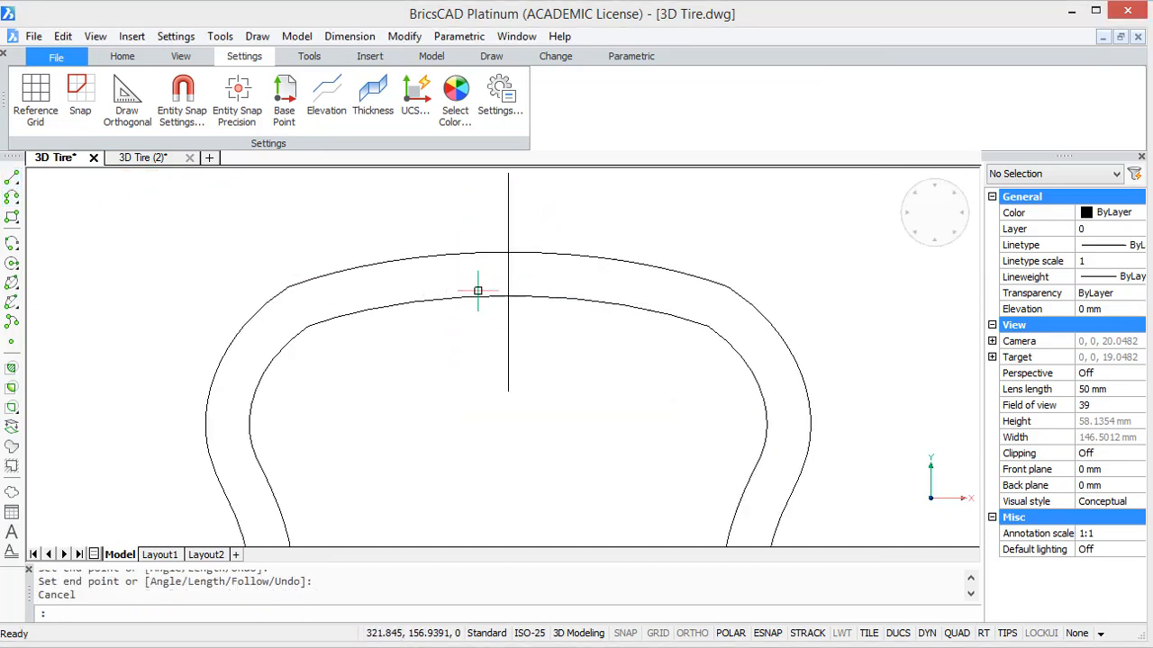
{"action": "middle_click_drag", "start_coordinate": [211, 254], "coordinate": [233, 272]}
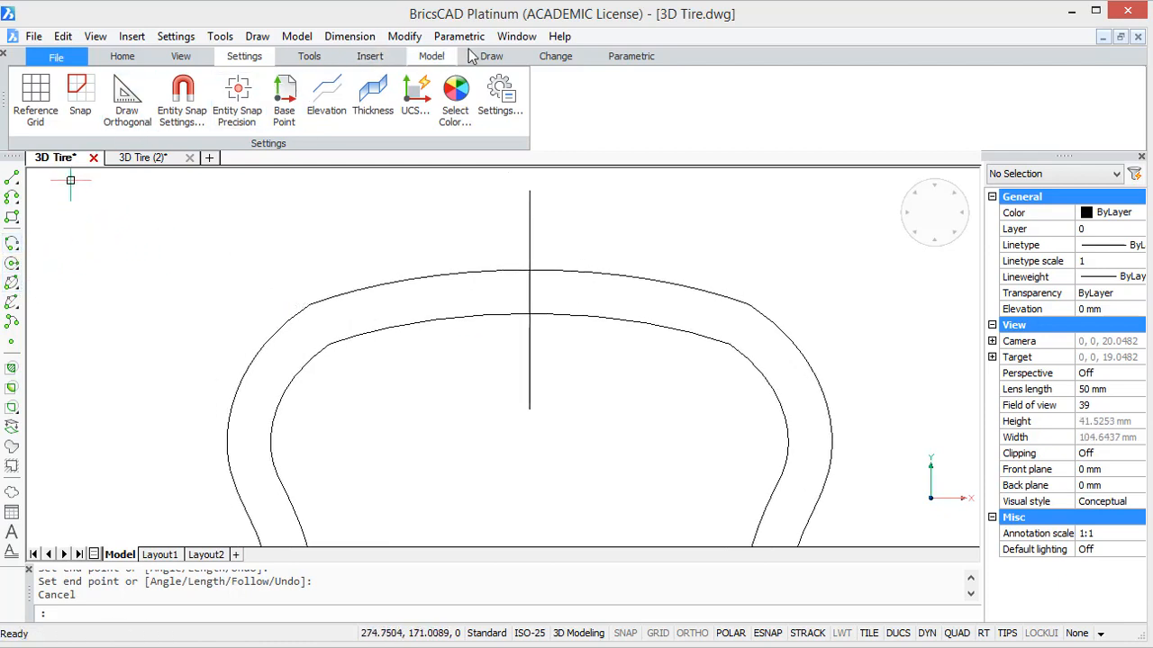
{"action": "left_click", "coordinate": [470, 57]}
{"action": "left_click", "coordinate": [112, 115]}
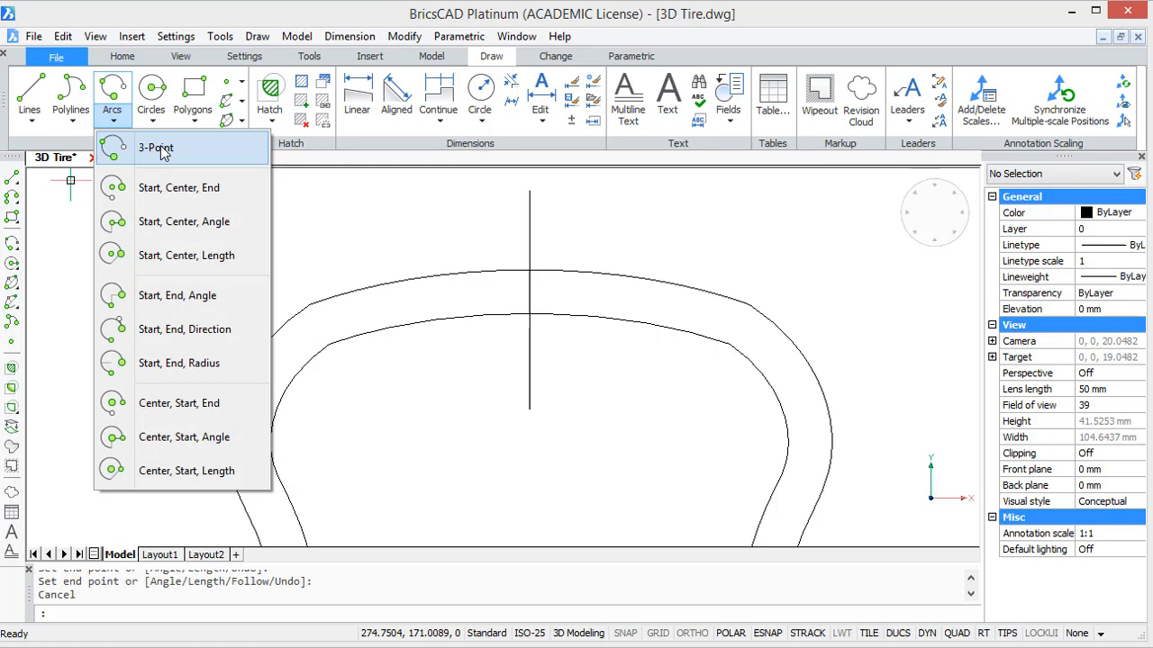
{"action": "left_click", "coordinate": [162, 151]}
{"action": "scroll", "coordinate": [298, 327], "scroll_direction": "down", "scroll_amount": 1}
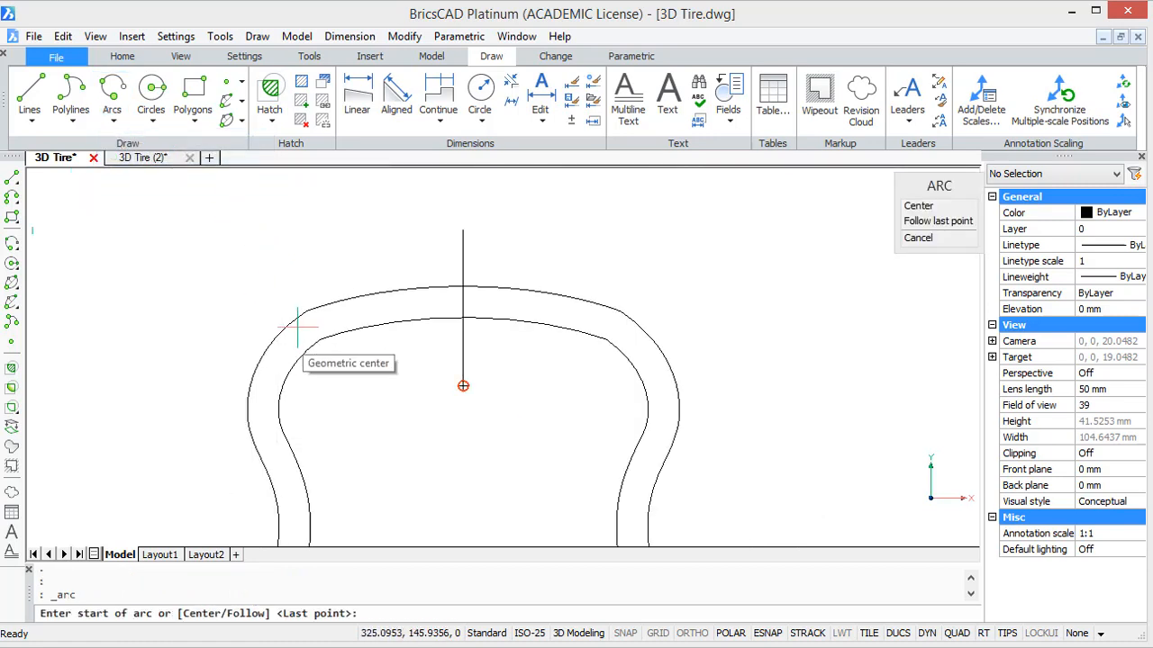
{"action": "left_click", "coordinate": [244, 56]}
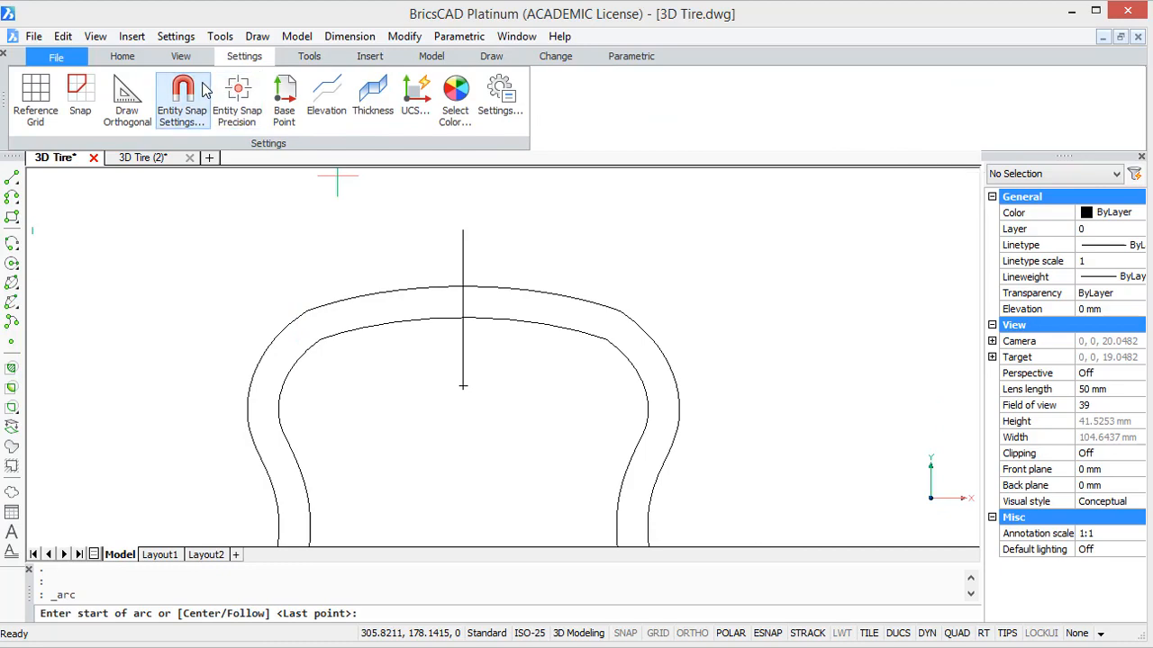
{"action": "left_click", "coordinate": [203, 85]}
{"action": "left_click", "coordinate": [771, 420]}
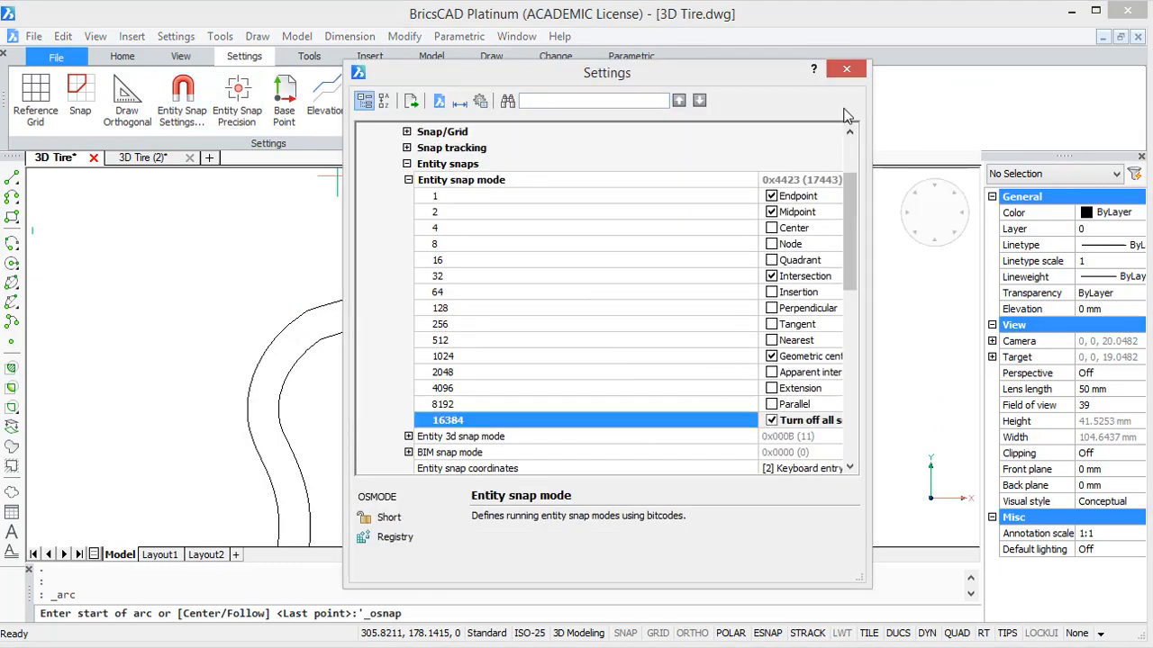
{"action": "left_click", "coordinate": [846, 69]}
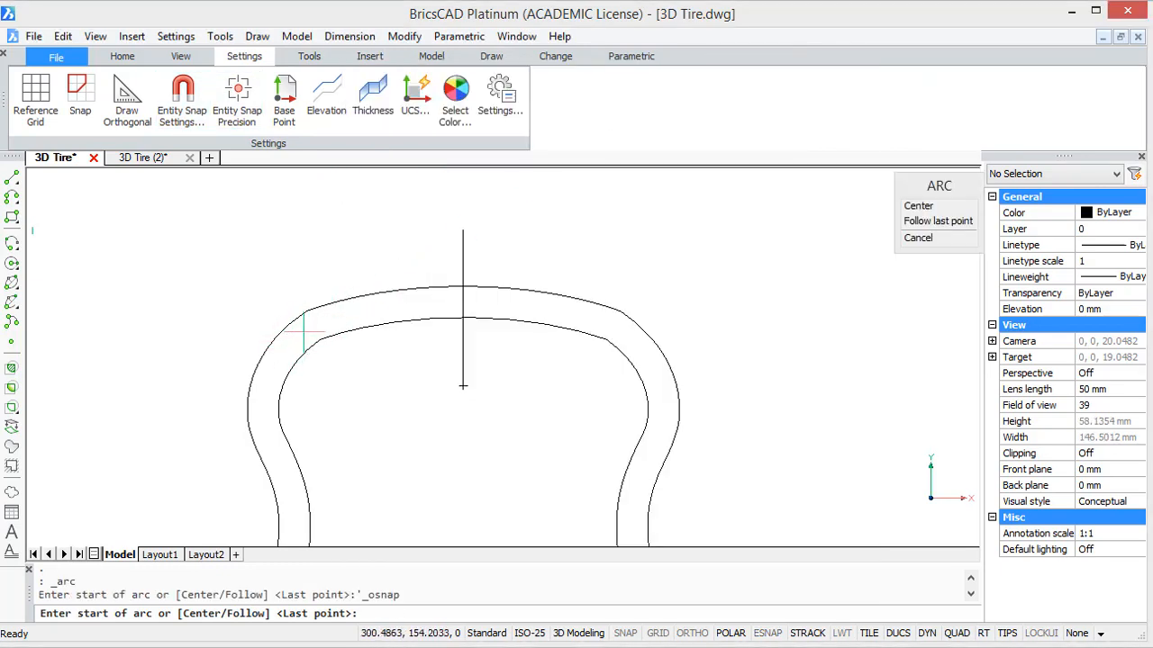
Step: Draw the arc with a radius of about 61 mm from the left shoulder through the center line just below the tread curve to the right shoulder
{"action": "left_click", "coordinate": [285, 333]}
{"action": "scroll", "coordinate": [464, 293], "scroll_direction": "up", "scroll_amount": 7}
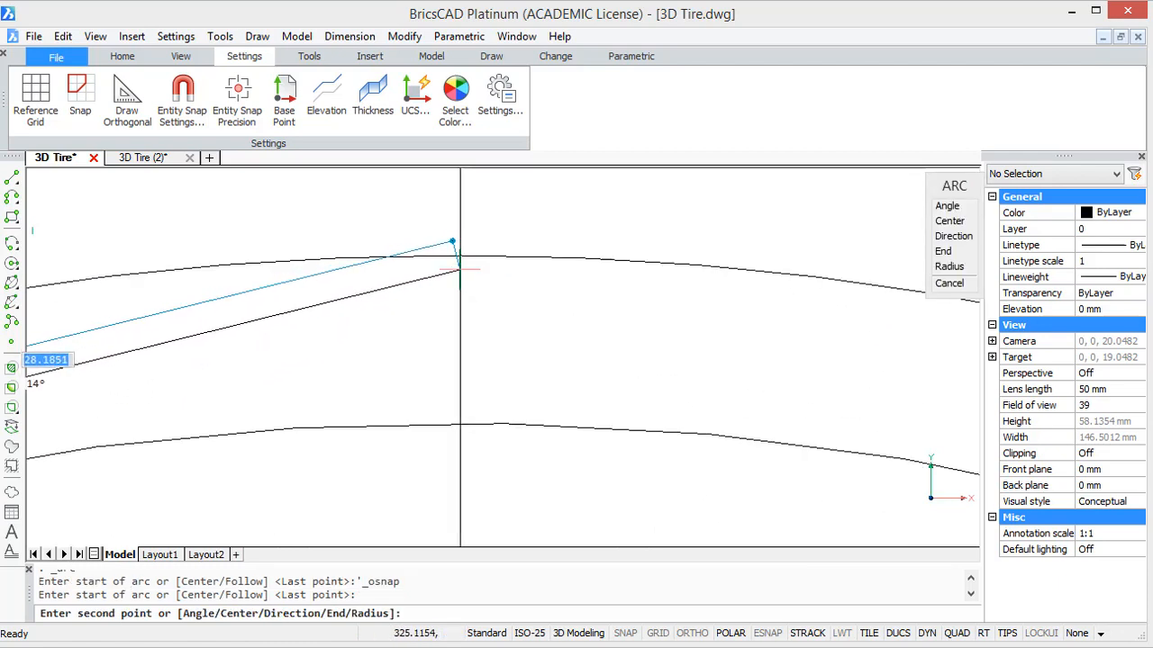
{"action": "left_click", "coordinate": [460, 266]}
{"action": "scroll", "coordinate": [527, 261], "scroll_direction": "down", "scroll_amount": 7}
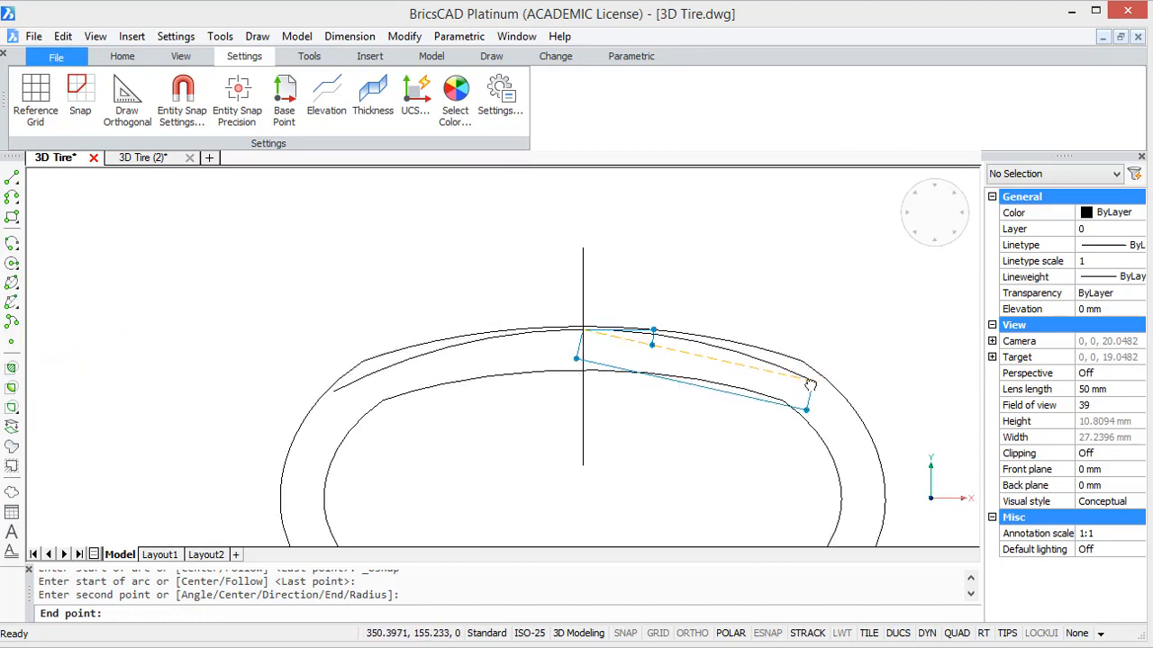
{"action": "middle_click_drag", "start_coordinate": [582, 357], "coordinate": [563, 347]}
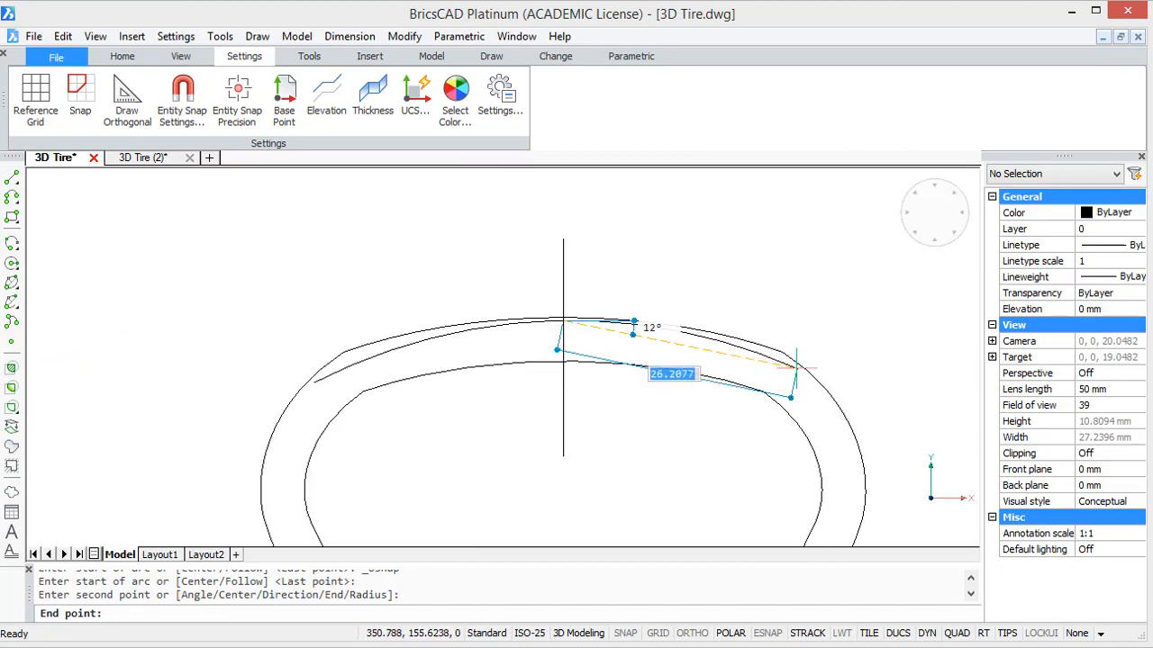
{"action": "left_click", "coordinate": [796, 367]}
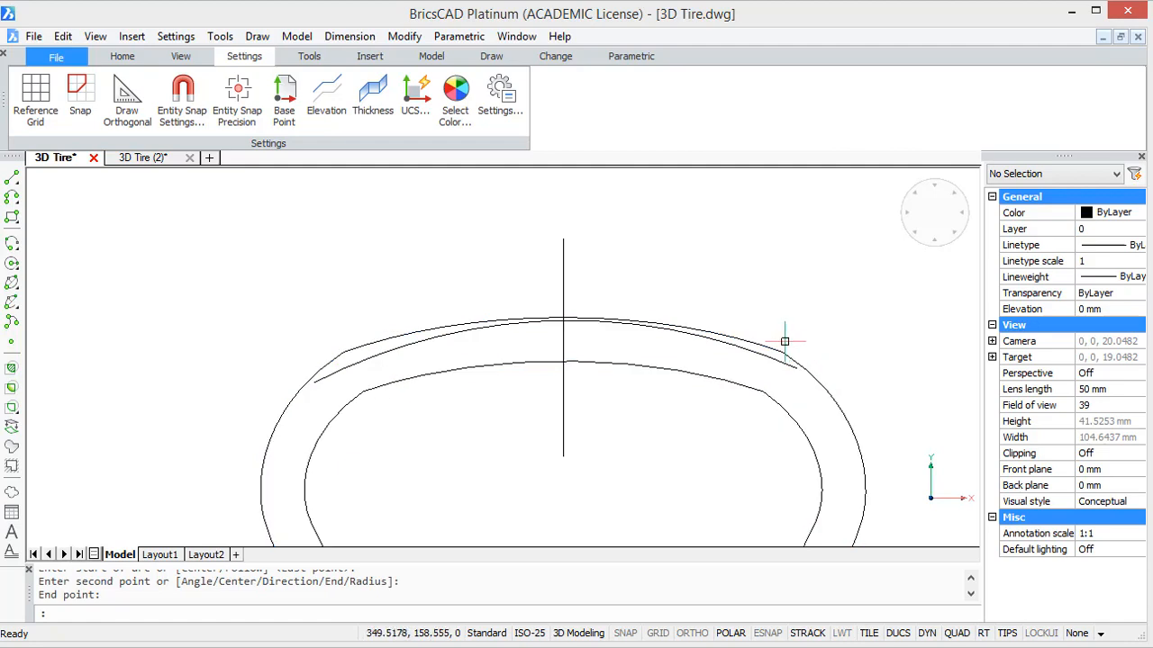
Step: Trim away the right half of the new arc at the vertical center line
{"action": "type", "text": "TRIM"}
{"action": "key", "text": "Return"}
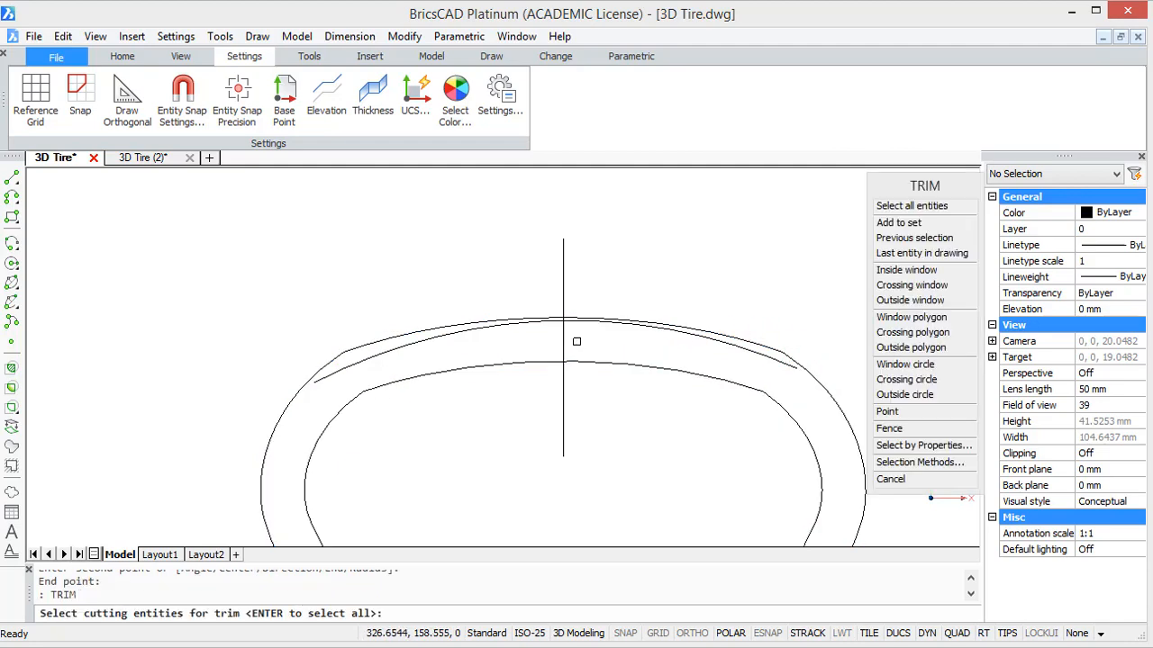
{"action": "scroll", "coordinate": [576, 337], "scroll_direction": "up", "scroll_amount": 4}
{"action": "left_click", "coordinate": [541, 317]}
{"action": "left_click", "coordinate": [672, 286]}
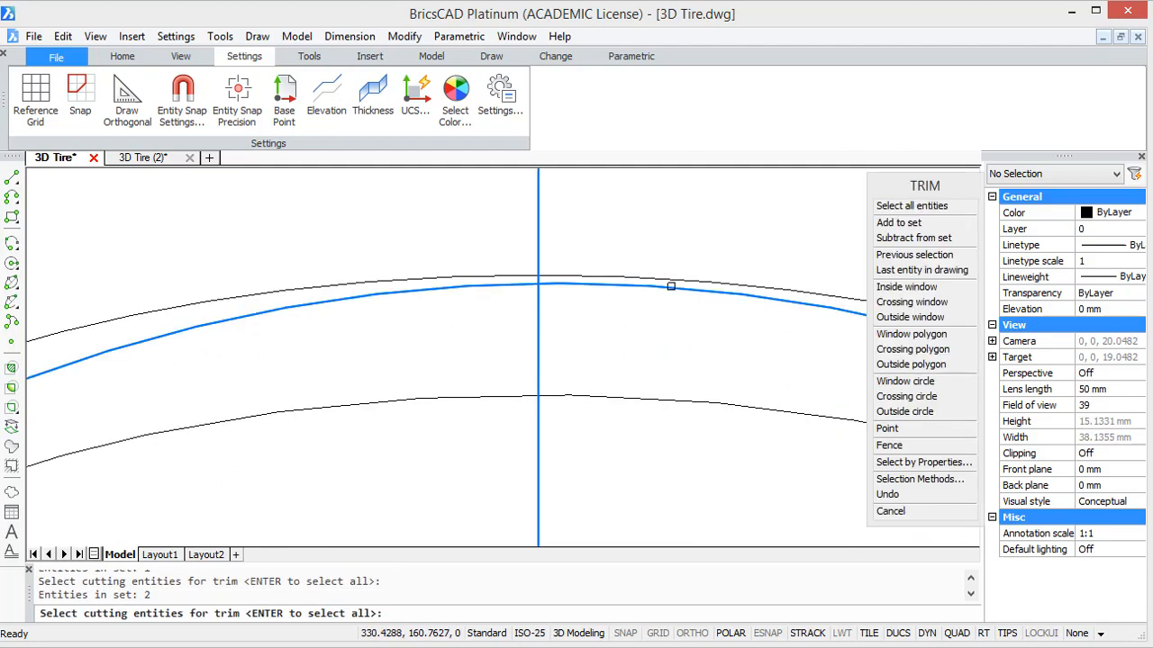
{"action": "key", "text": "Return"}
{"action": "left_click", "coordinate": [678, 287]}
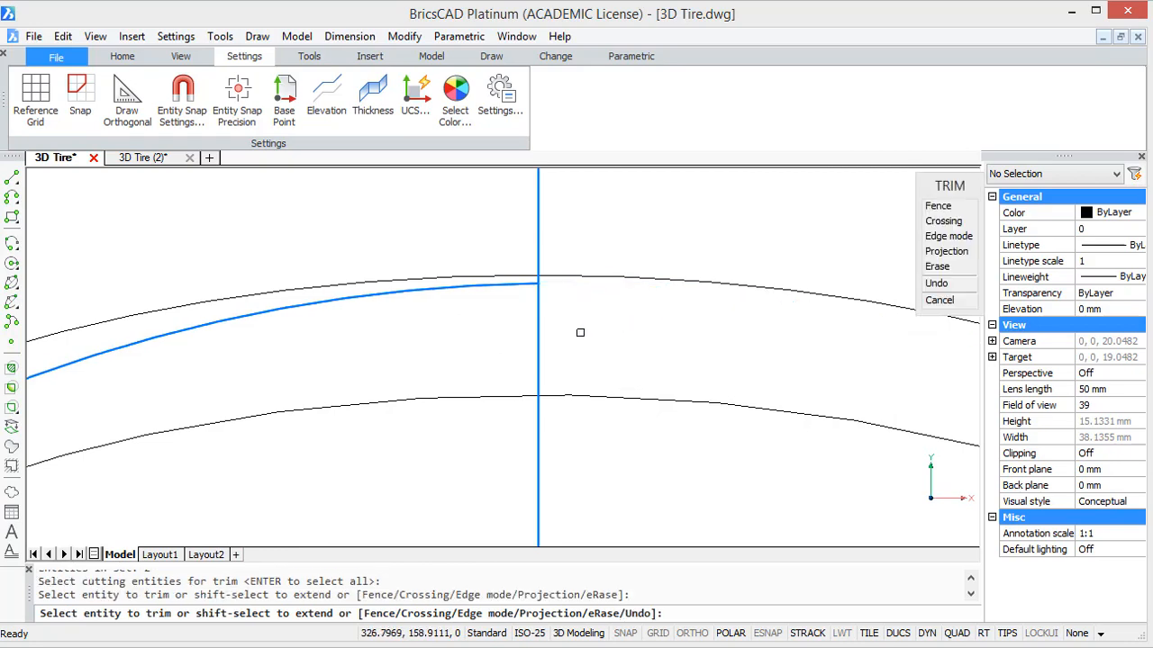
{"action": "key", "text": "Escape"}
Step: Start a 2D mirror of the remaining left half arc and turn the entity snaps back on
{"action": "left_click_drag", "start_coordinate": [429, 290], "coordinate": [537, 283]}
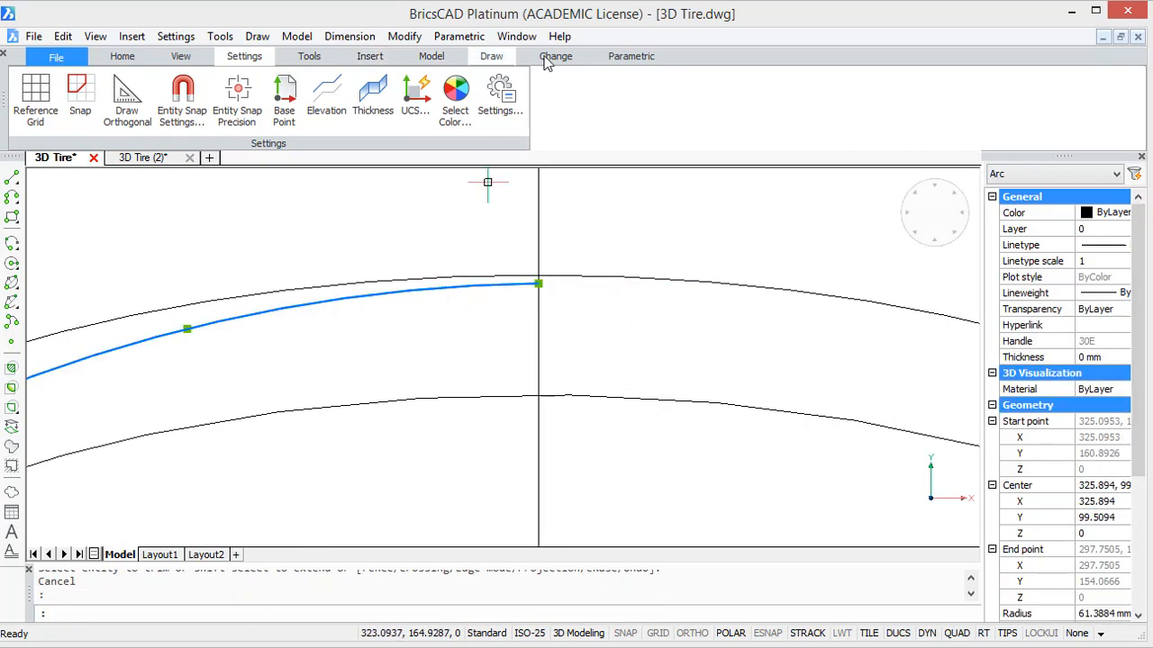
{"action": "left_click", "coordinate": [555, 55]}
{"action": "left_click", "coordinate": [147, 119]}
{"action": "left_click", "coordinate": [196, 181]}
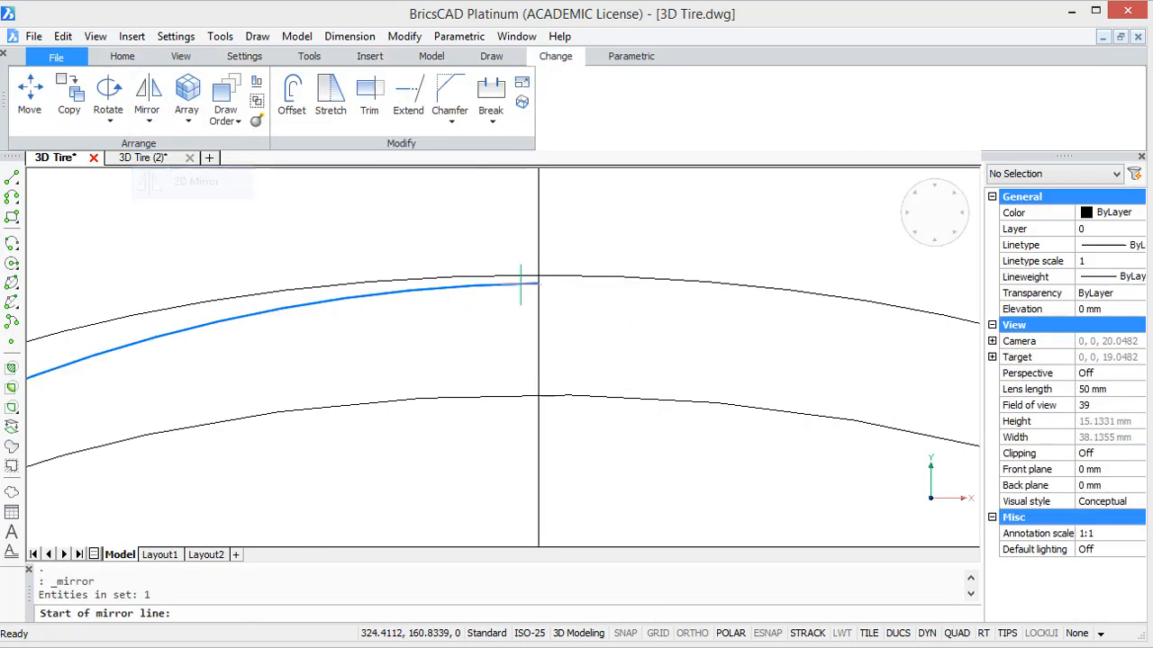
{"action": "scroll", "coordinate": [536, 214], "scroll_direction": "down", "scroll_amount": 3}
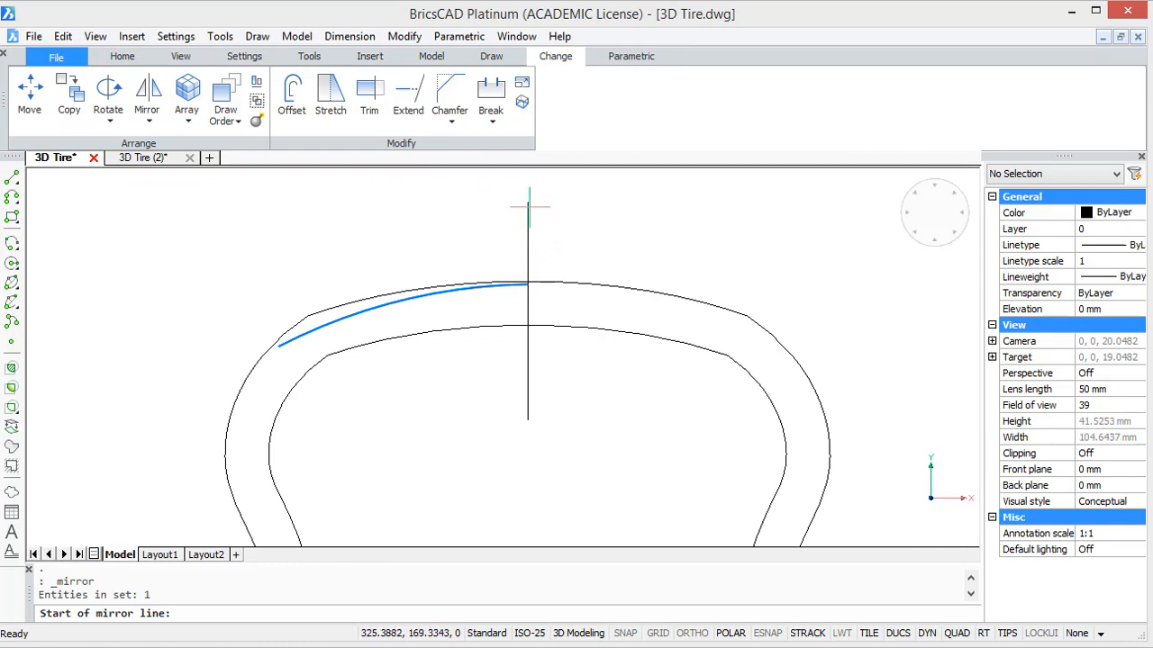
{"action": "left_click", "coordinate": [244, 56]}
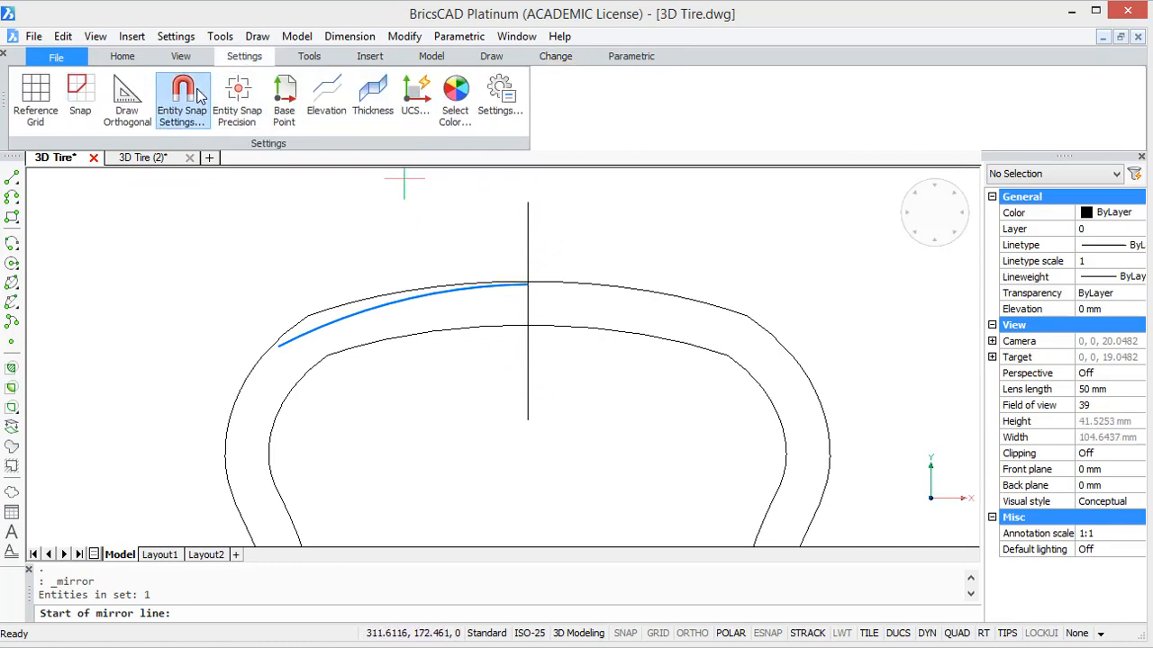
{"action": "left_click", "coordinate": [185, 94]}
{"action": "left_click", "coordinate": [752, 420]}
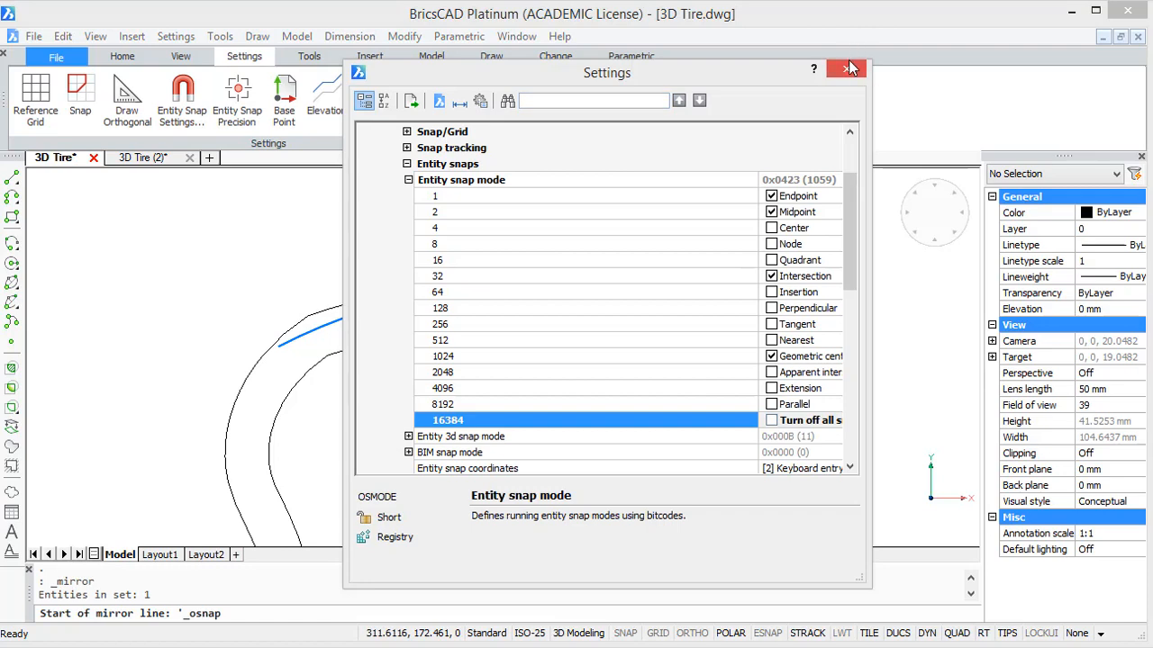
{"action": "left_click", "coordinate": [846, 69]}
Step: Mirror the half arc across the vertical center line using its two endpoints, keeping the original
{"action": "left_click", "coordinate": [527, 203]}
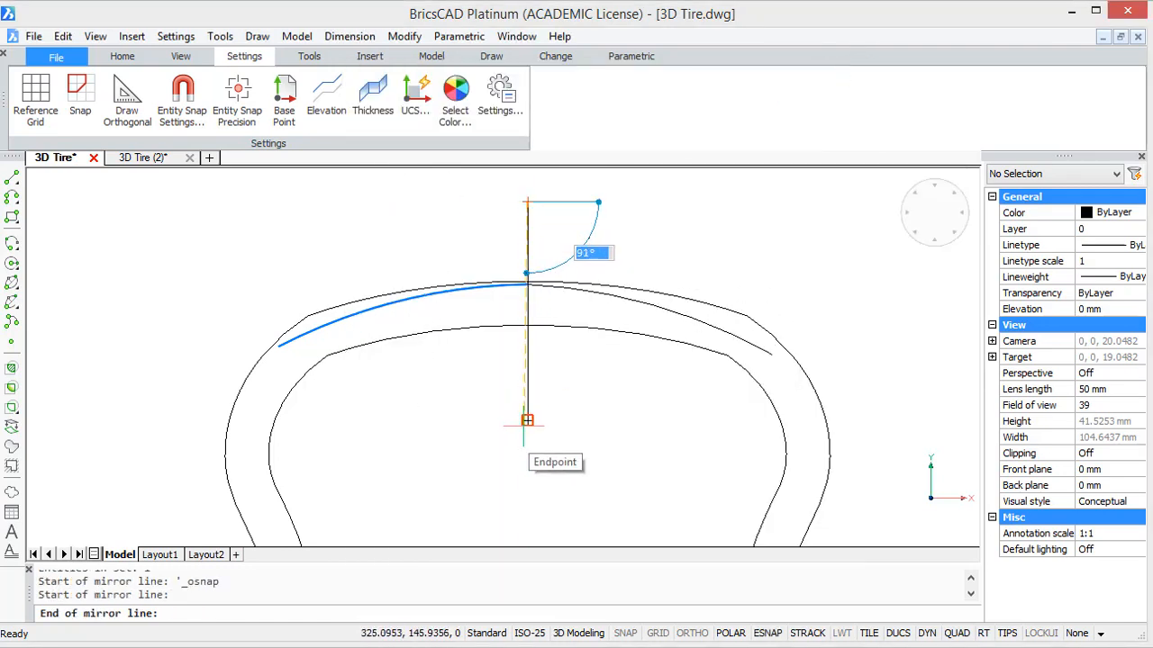
{"action": "left_click", "coordinate": [527, 420]}
{"action": "type", "text": "n"}
{"action": "key", "text": "Return"}
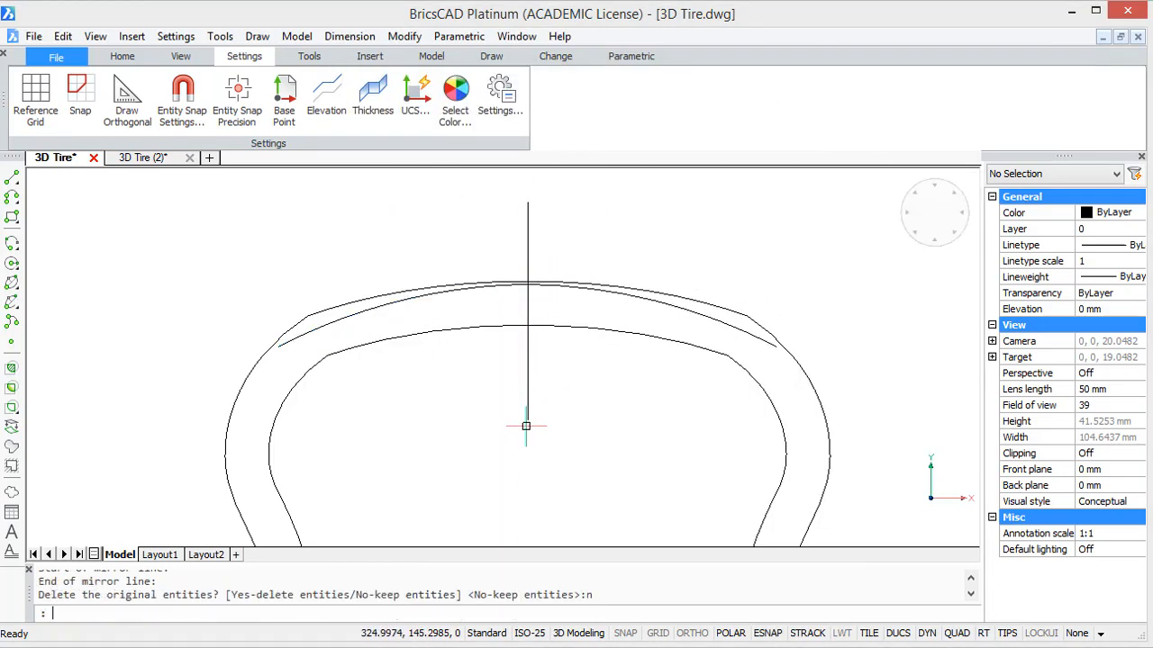
Step: Join the two arc halves into one polyline and offset it about 3.9 mm upward, above the outer tread curve
{"action": "left_click", "coordinate": [644, 300]}
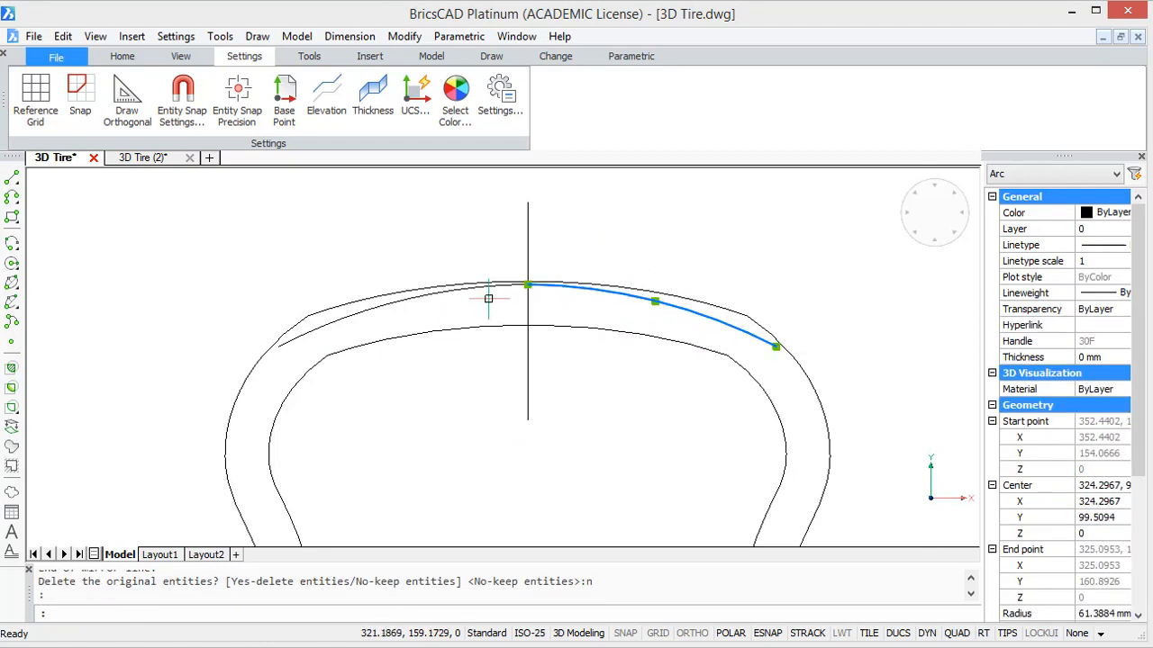
{"action": "left_click", "coordinate": [447, 291]}
{"action": "key", "text": "Return"}
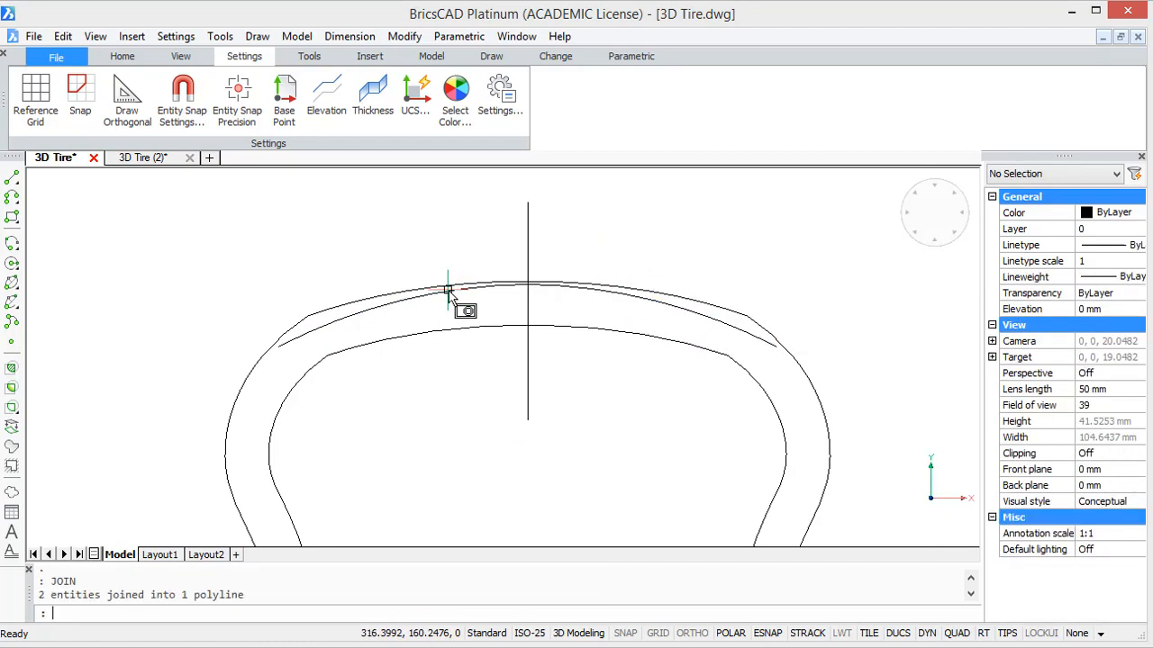
{"action": "left_click", "coordinate": [475, 296]}
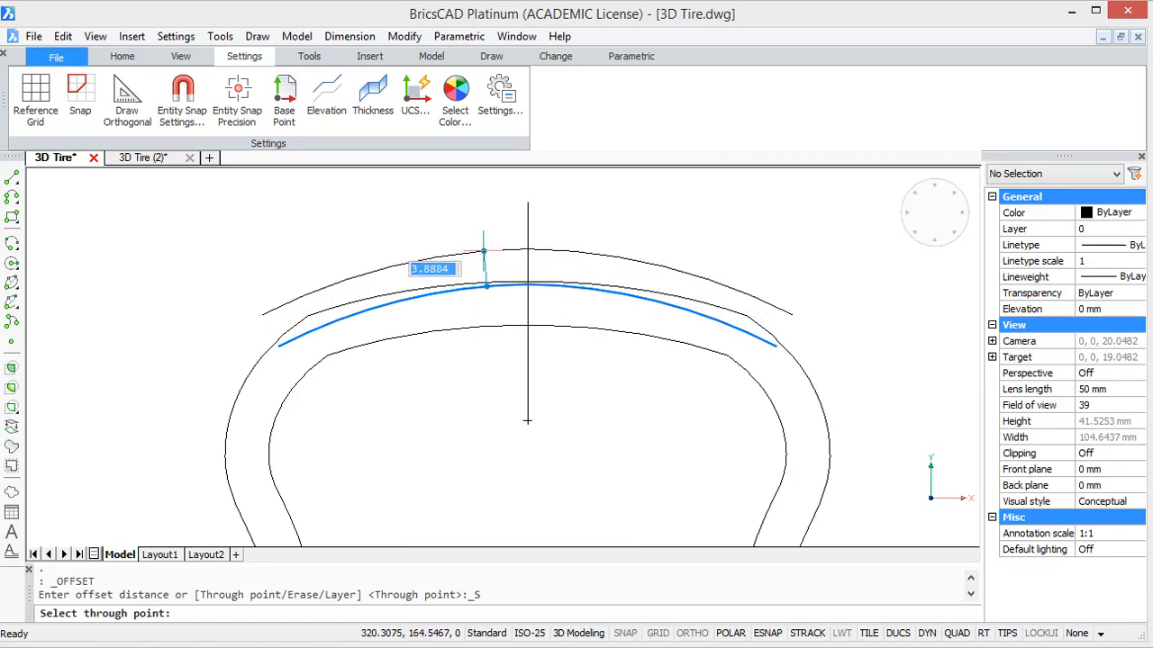
{"action": "left_click", "coordinate": [484, 257]}
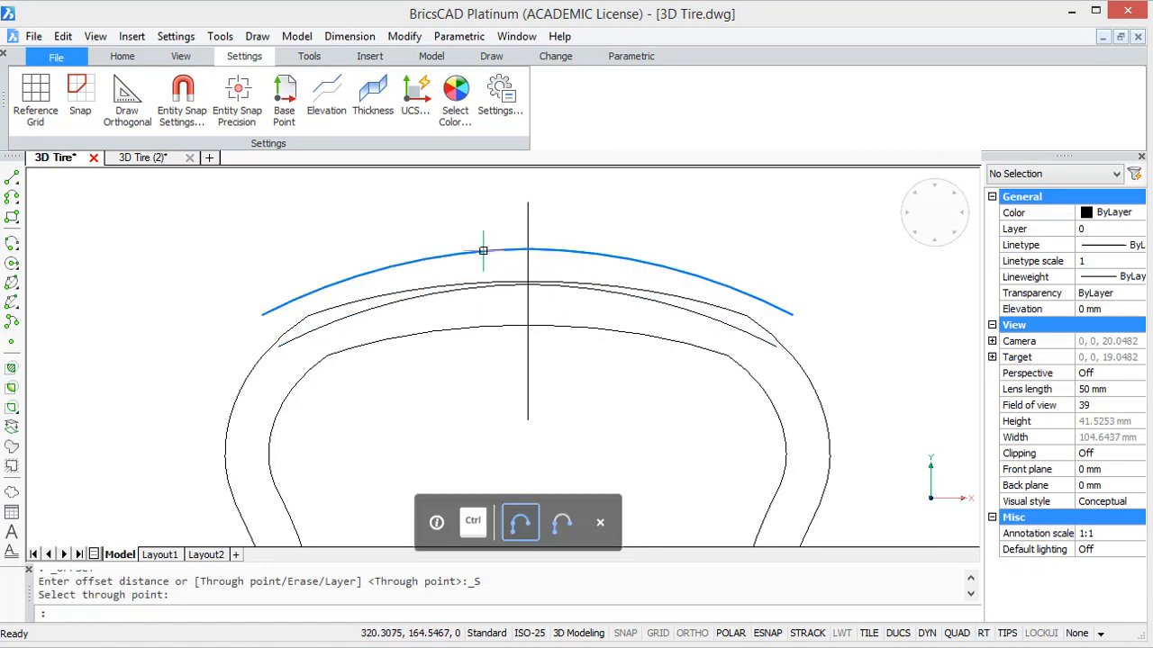
Step: Draw a line about 10.2 mm long at 60° from the lower arc's left endpoint, crossing the offset arc
{"action": "left_click", "coordinate": [11, 178]}
{"action": "scroll", "coordinate": [270, 350], "scroll_direction": "up", "scroll_amount": 4}
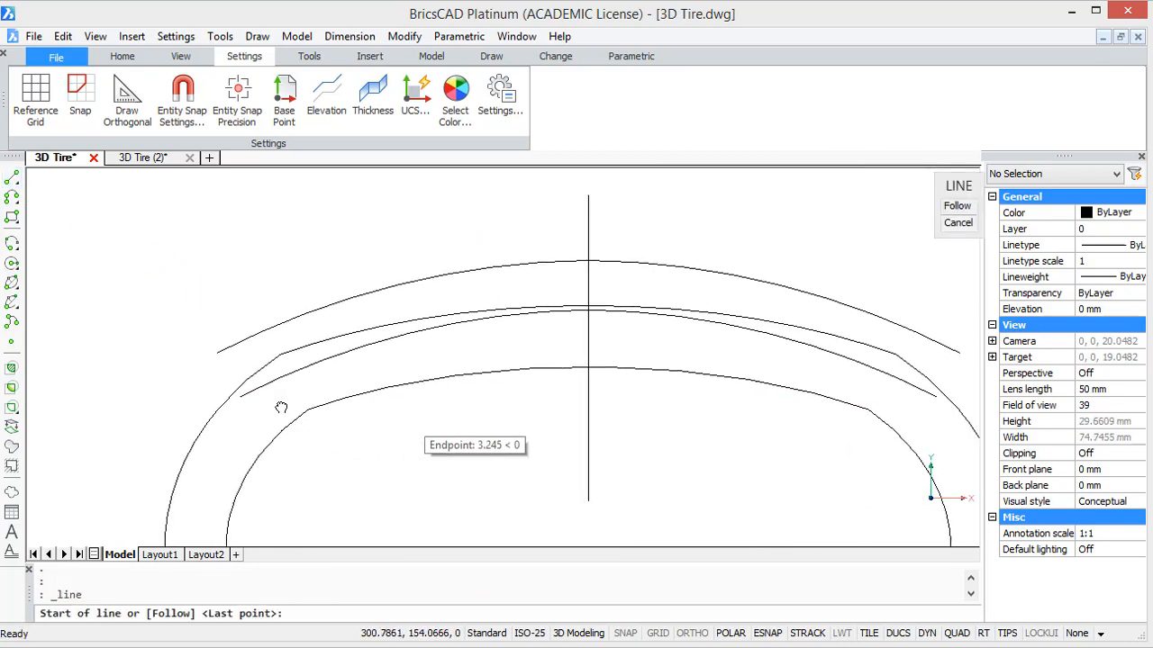
{"action": "left_click", "coordinate": [237, 394]}
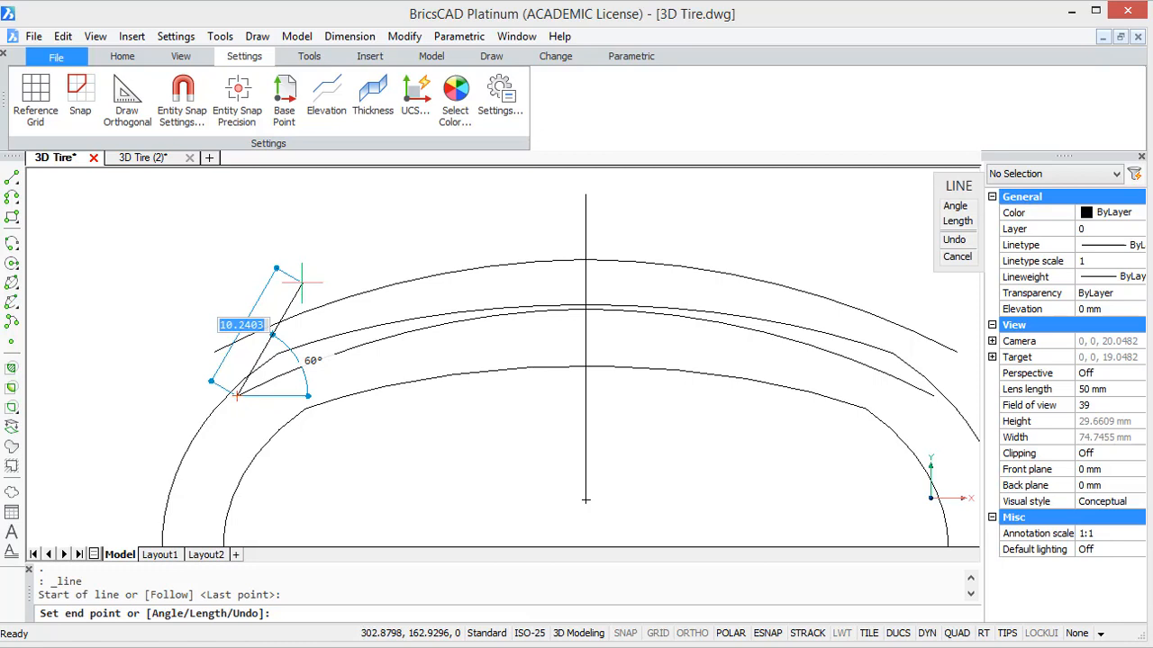
{"action": "left_click", "coordinate": [302, 282]}
{"action": "key", "text": "Escape"}
Step: Mirror the slanted line to the right side across the vertical center line, keeping the original
{"action": "left_click", "coordinate": [287, 311]}
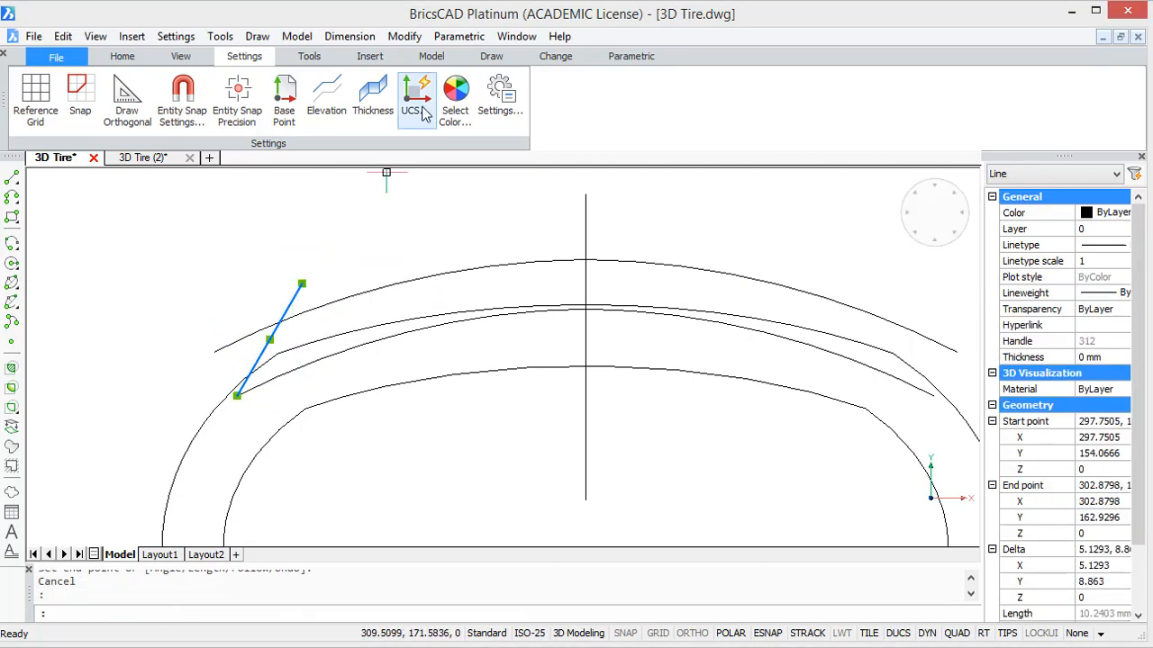
{"action": "left_click", "coordinate": [555, 55]}
{"action": "left_click", "coordinate": [146, 119]}
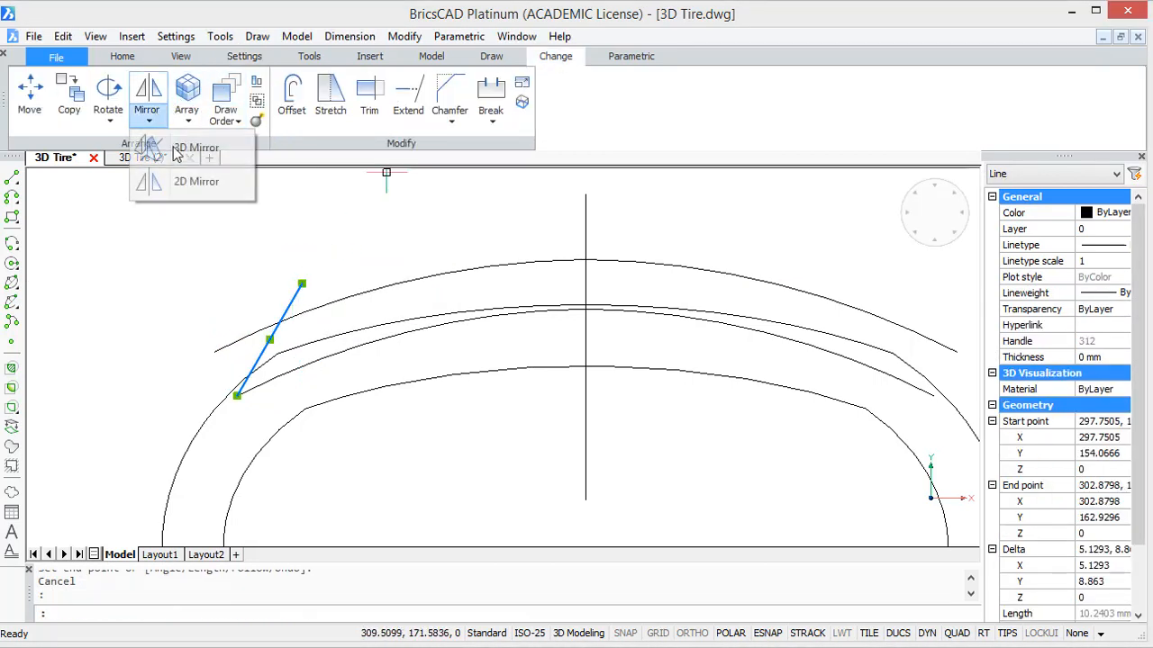
{"action": "left_click", "coordinate": [184, 155]}
{"action": "left_click", "coordinate": [586, 194]}
{"action": "left_click", "coordinate": [591, 495]}
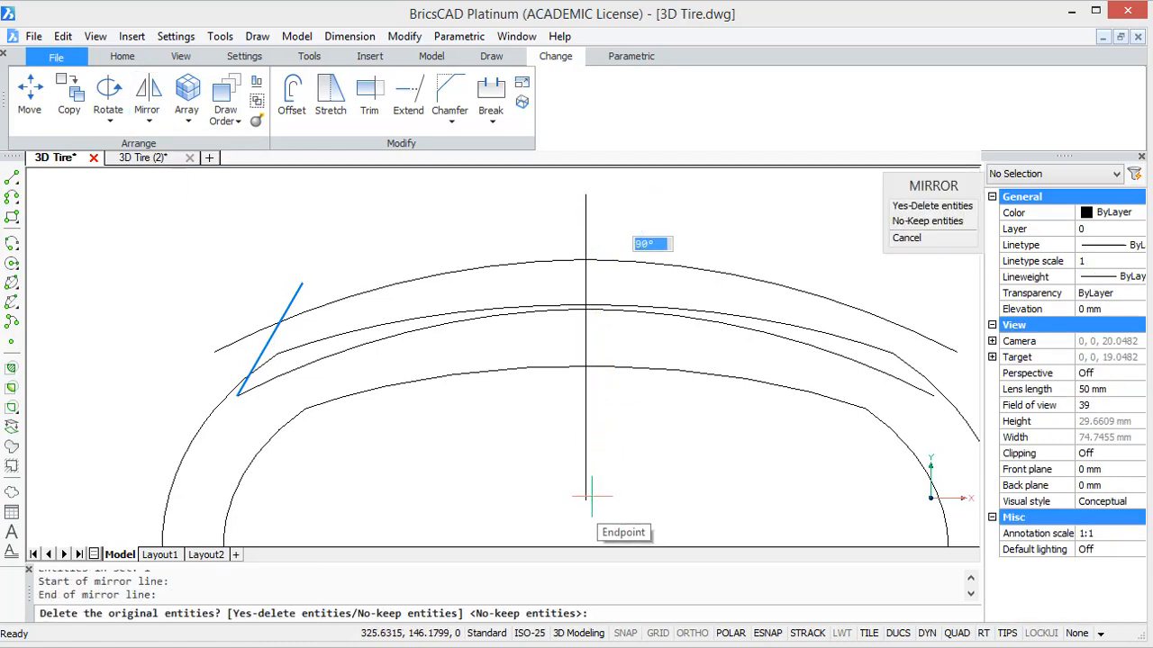
{"action": "type", "text": "n"}
{"action": "key", "text": "Return"}
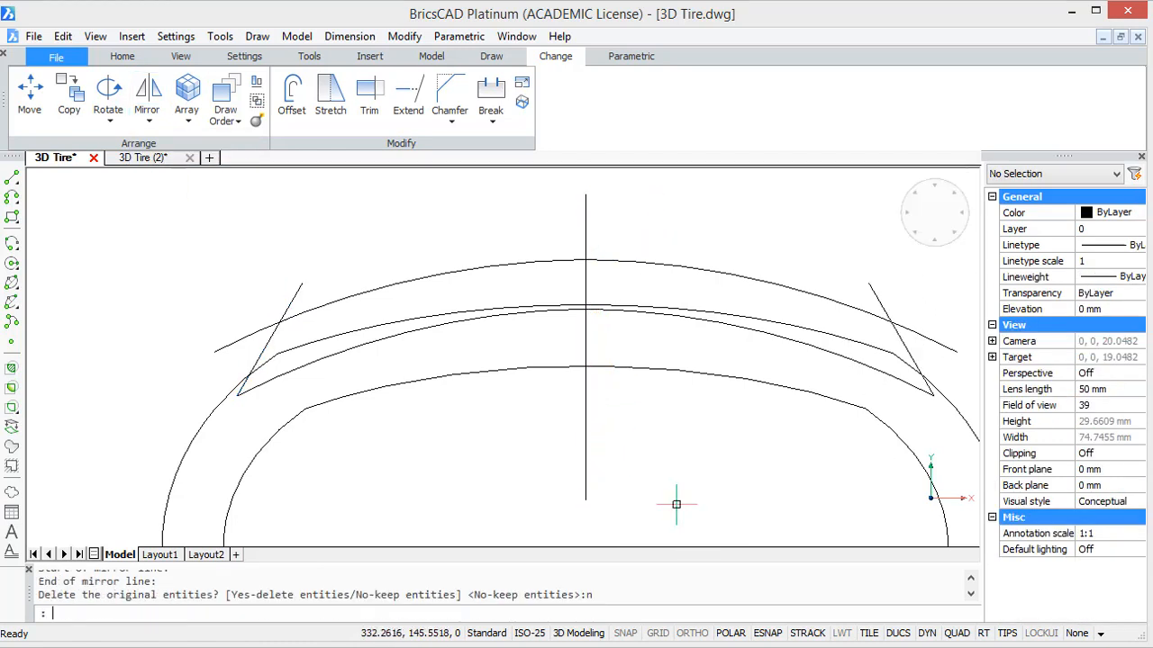
Step: Trim the overhanging ends of the offset arc and both slanted lines where they cross, forming the tread outline's upper corners
{"action": "type", "text": "trim"}
{"action": "key", "text": "Return"}
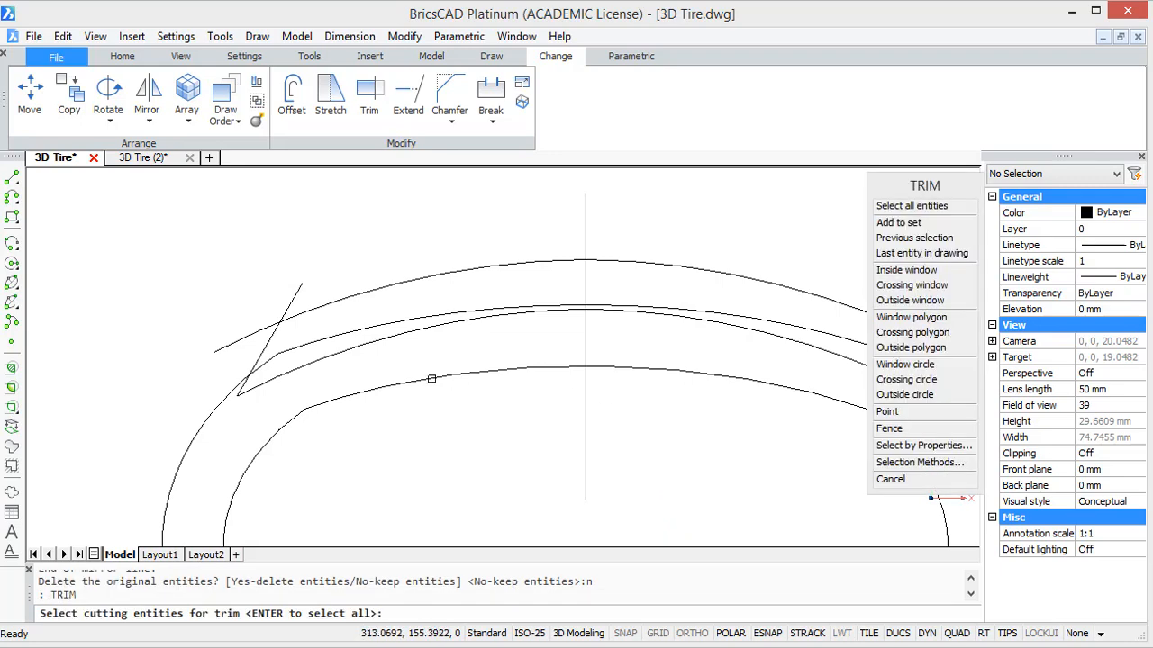
{"action": "left_click", "coordinate": [317, 307]}
{"action": "middle_click_drag", "start_coordinate": [701, 324], "coordinate": [540, 296]}
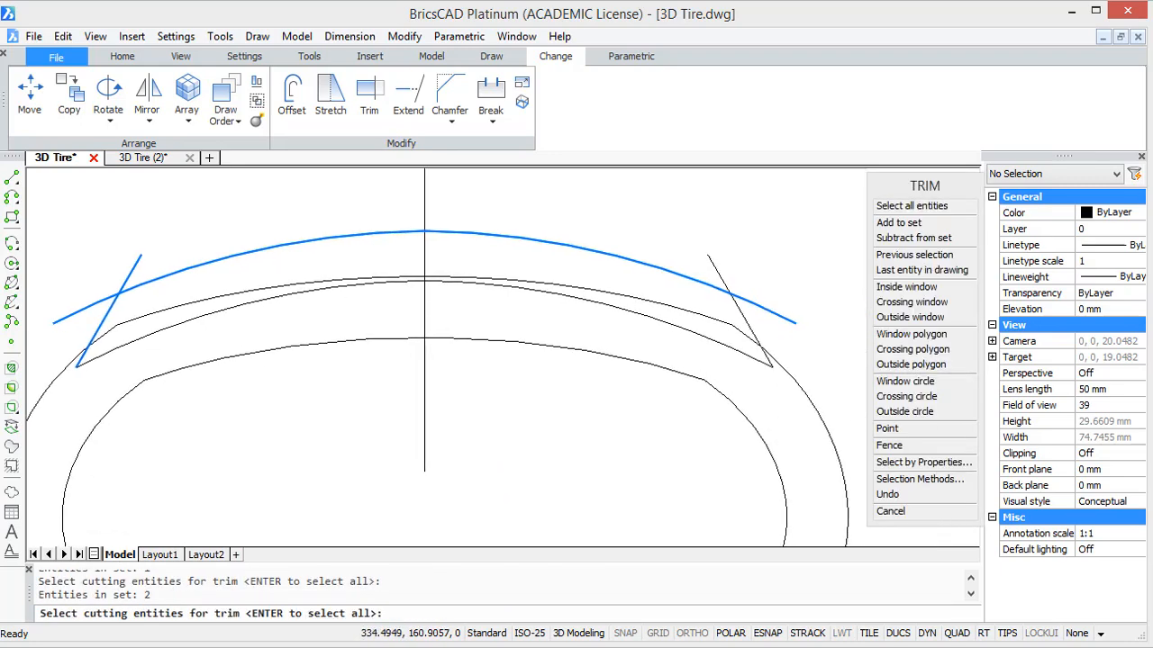
{"action": "key", "text": "Return"}
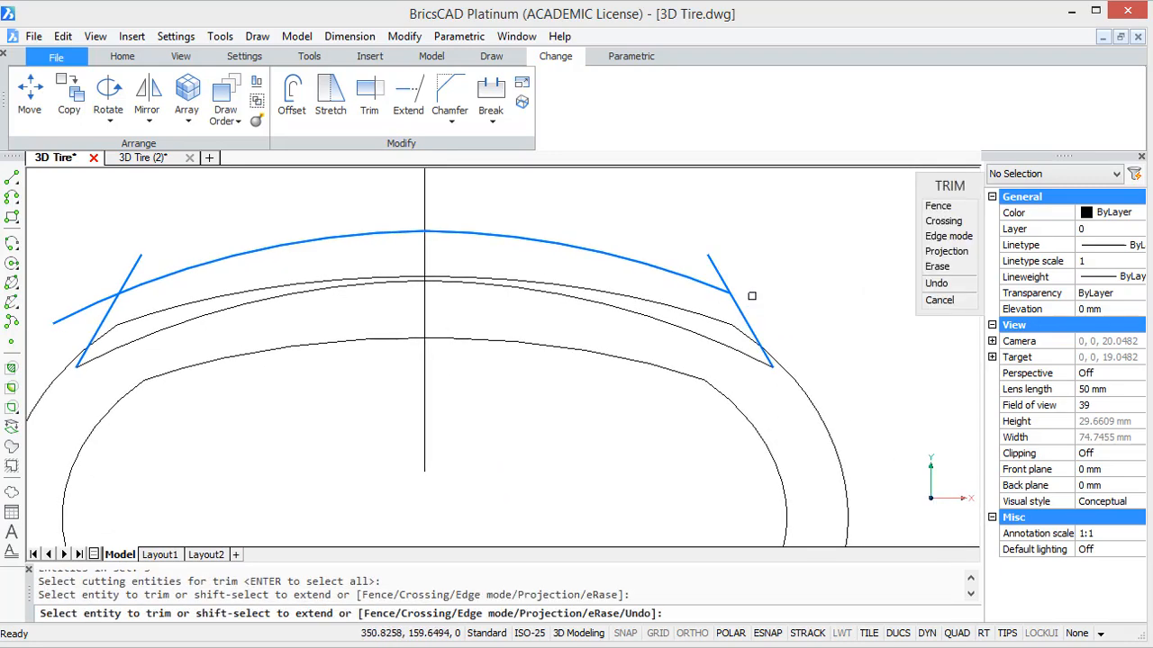
{"action": "left_click", "coordinate": [720, 271]}
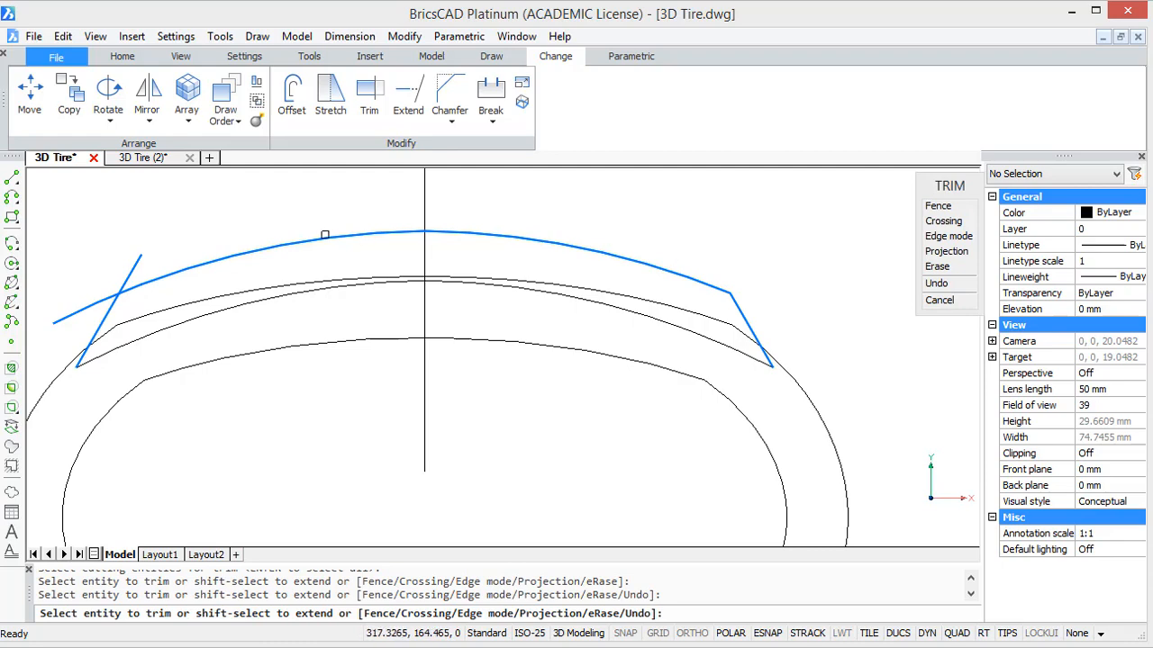
{"action": "left_click", "coordinate": [131, 269]}
{"action": "key", "text": "Escape"}
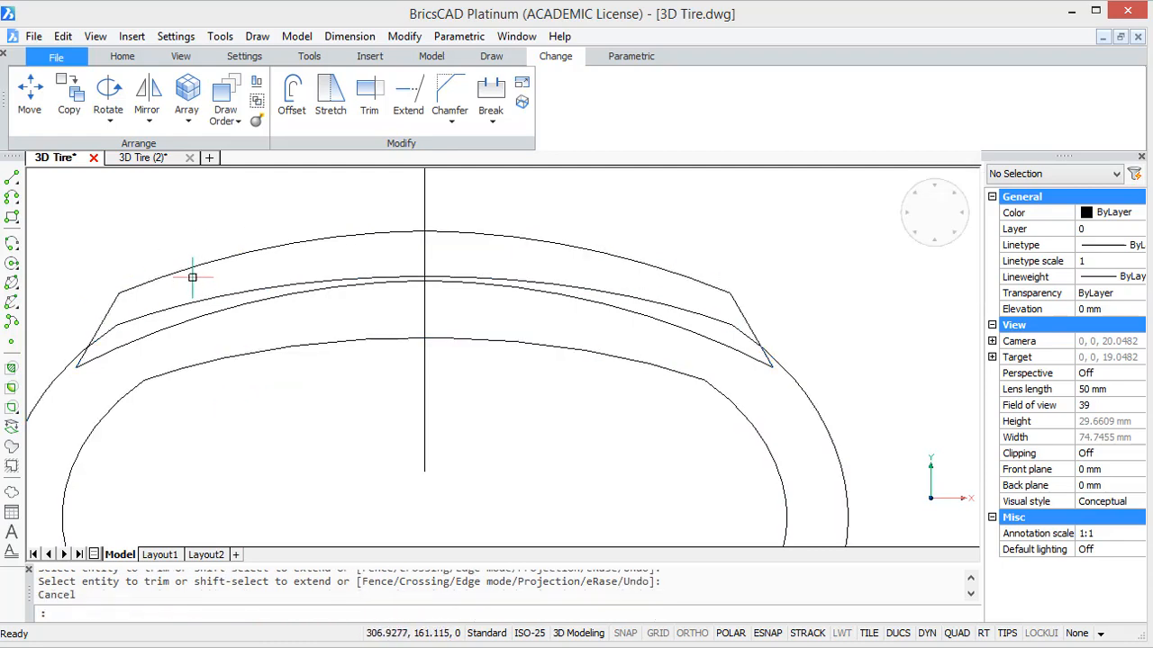
Step: Join the upper arc, lower arc and both slanted side lines into one closed tread polyline
{"action": "left_click", "coordinate": [192, 276]}
{"action": "left_click", "coordinate": [104, 286]}
{"action": "left_click", "coordinate": [107, 314]}
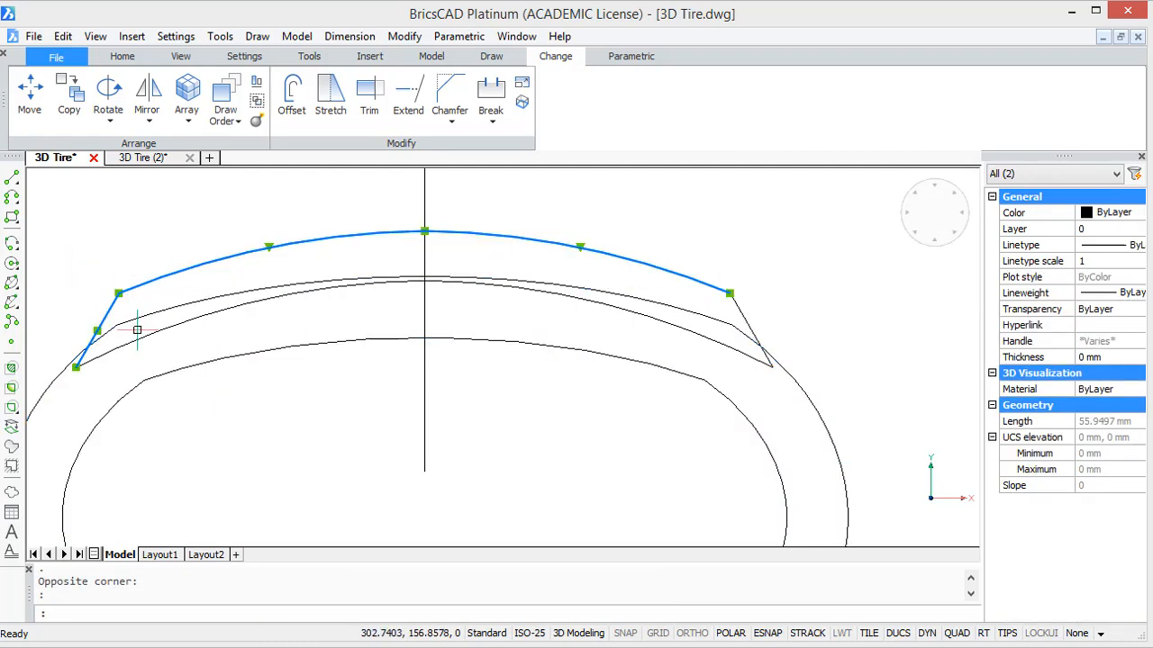
{"action": "left_click", "coordinate": [144, 341]}
{"action": "left_click", "coordinate": [740, 312]}
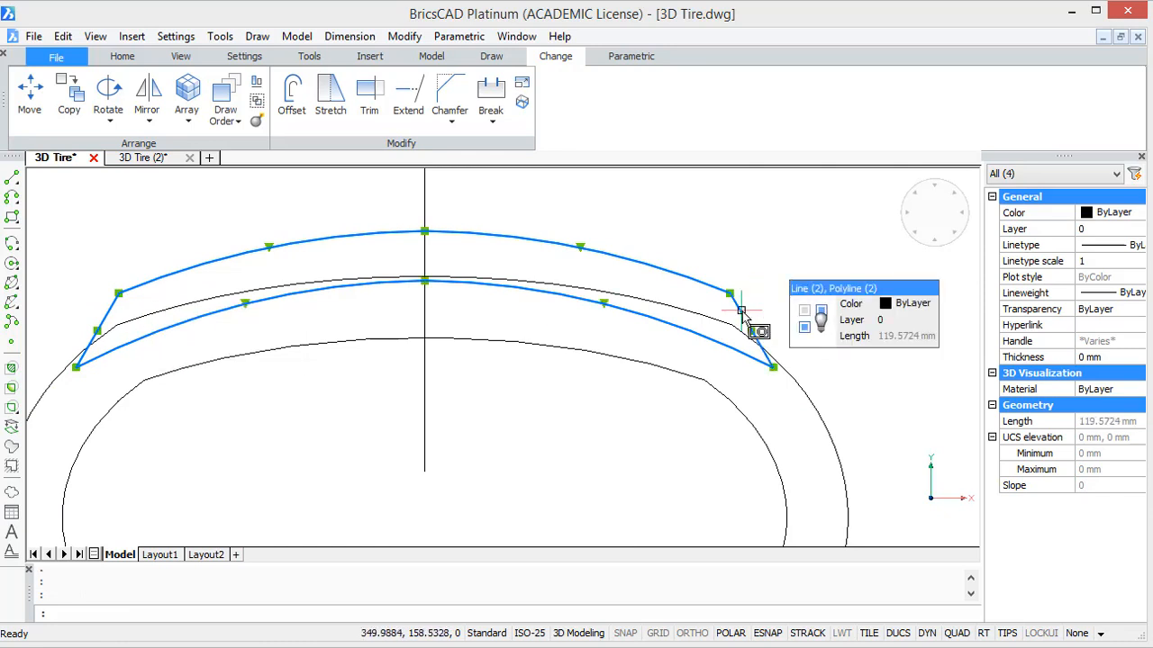
{"action": "key", "text": "Return"}
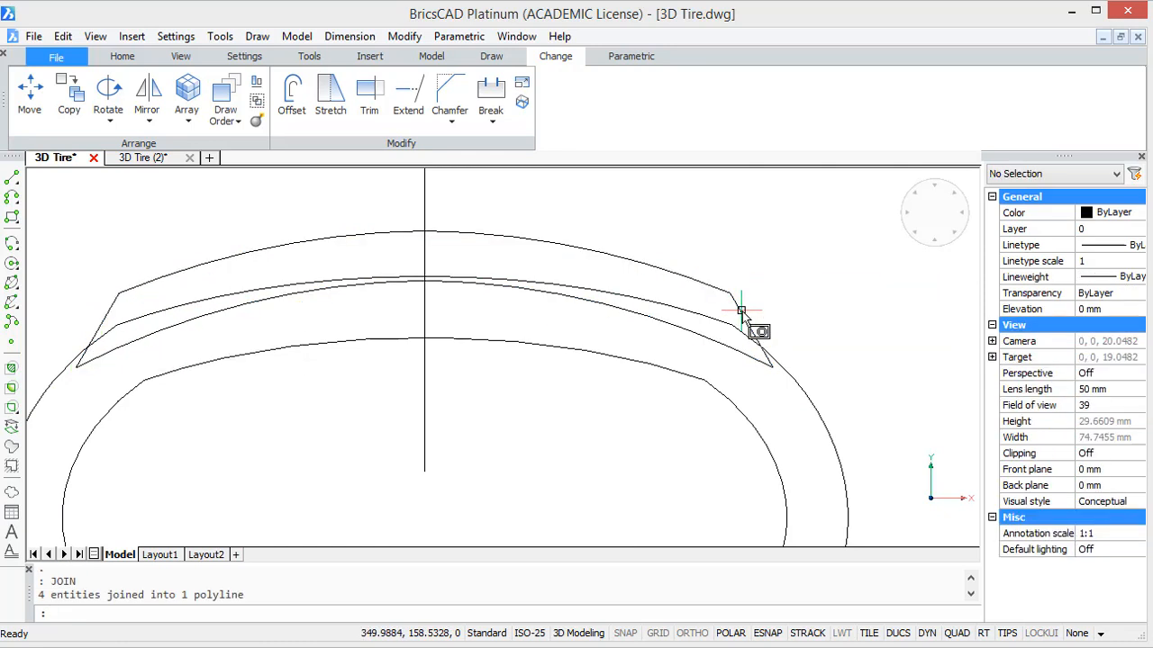
Step: Draw a long horizontal line below the tire cross-section, extending beyond it on both sides
{"action": "scroll", "coordinate": [749, 316], "scroll_direction": "down", "scroll_amount": 5}
{"action": "middle_click_drag", "start_coordinate": [851, 352], "coordinate": [817, 324]}
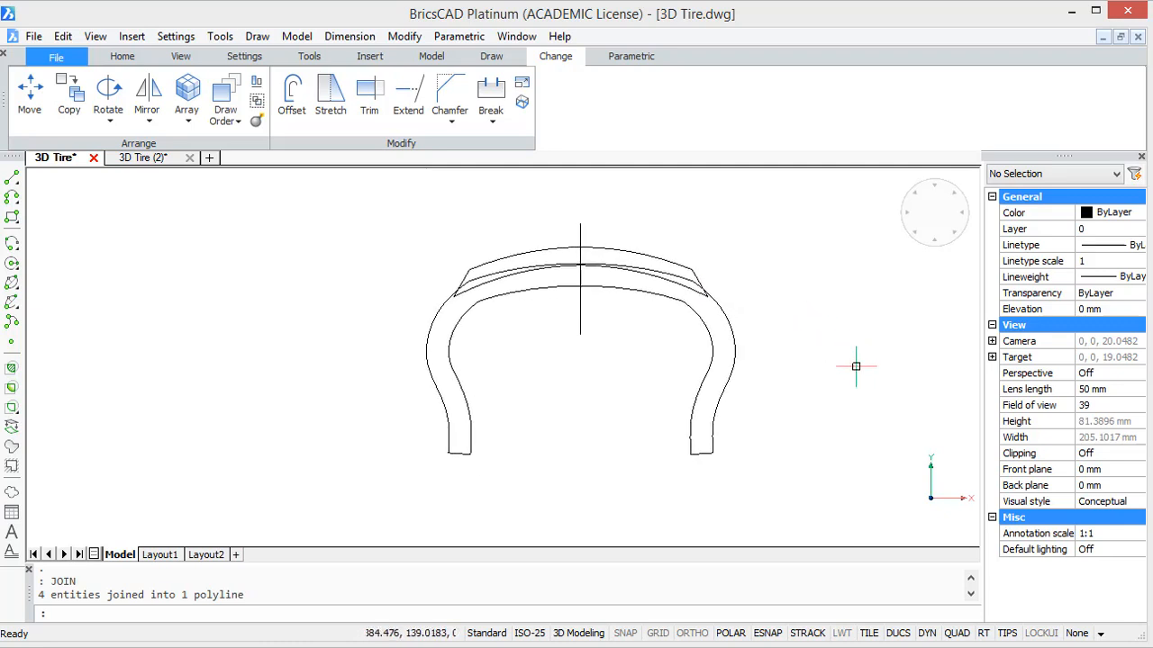
{"action": "scroll", "coordinate": [818, 349], "scroll_direction": "down", "scroll_amount": 2}
{"action": "middle_click_drag", "start_coordinate": [857, 370], "coordinate": [700, 331]}
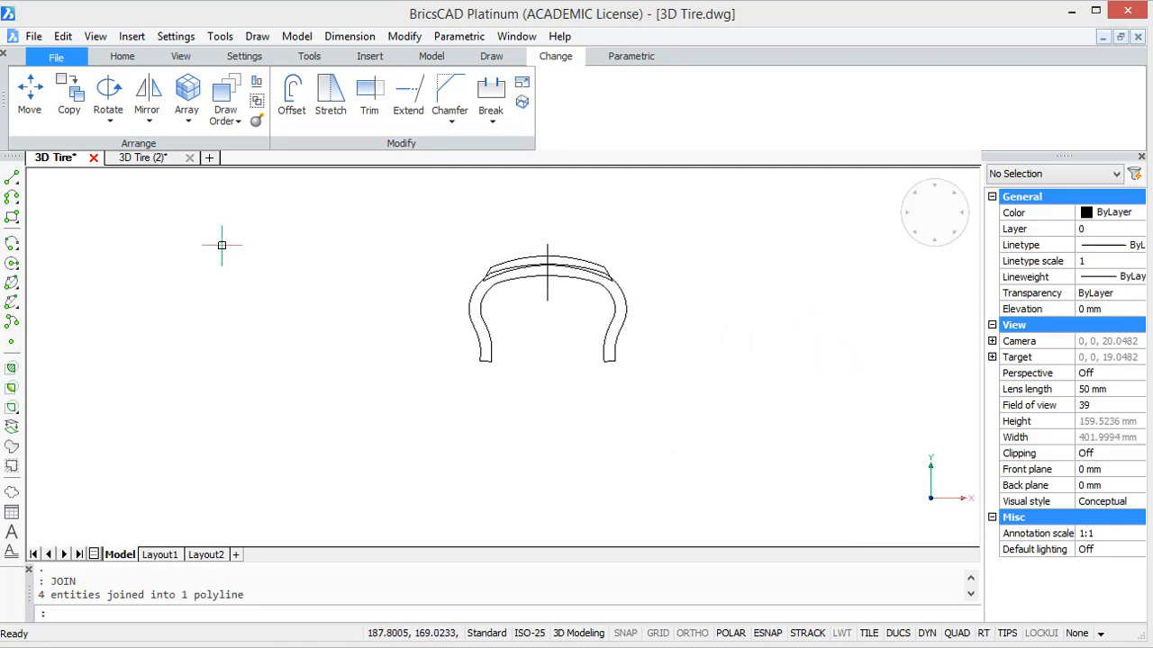
{"action": "left_click", "coordinate": [12, 179]}
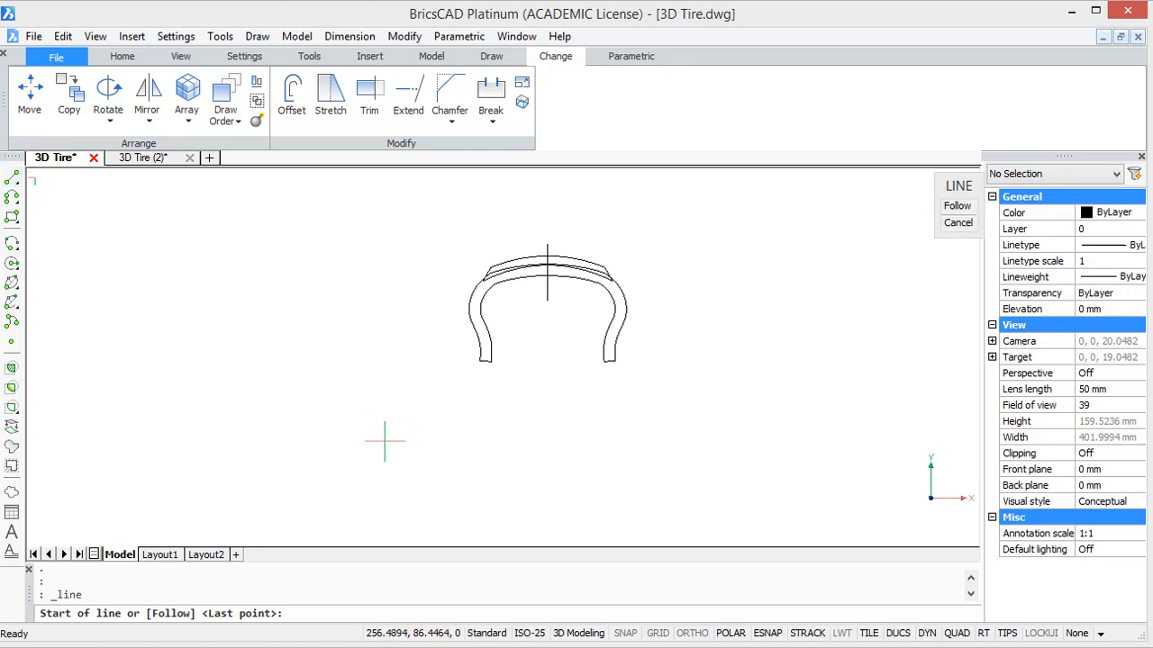
{"action": "left_click", "coordinate": [384, 441]}
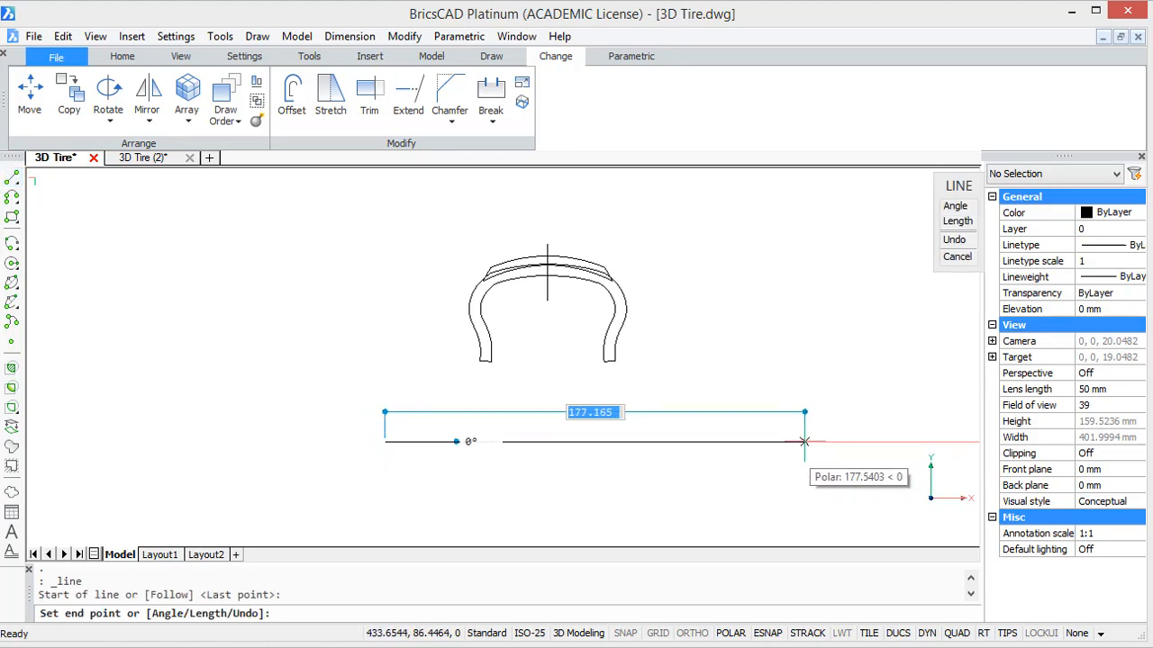
{"action": "left_click", "coordinate": [774, 441]}
{"action": "key", "text": "Escape"}
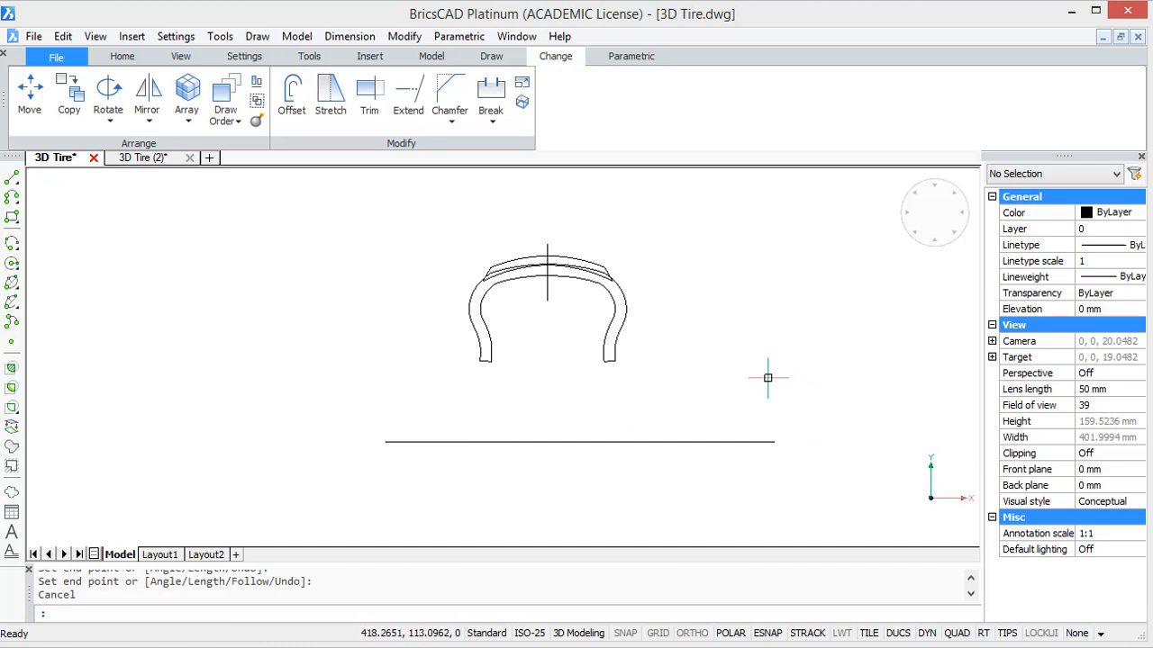
Step: Hide the tire cross-section spline so only the tread profile and construction lines remain displayed
{"action": "mouse_move", "coordinate": [768, 377]}
{"action": "middle_mouse_down"}
{"action": "mouse_move", "coordinate": [800, 397]}
{"action": "mouse_move", "coordinate": [789, 371]}
{"action": "middle_mouse_up"}
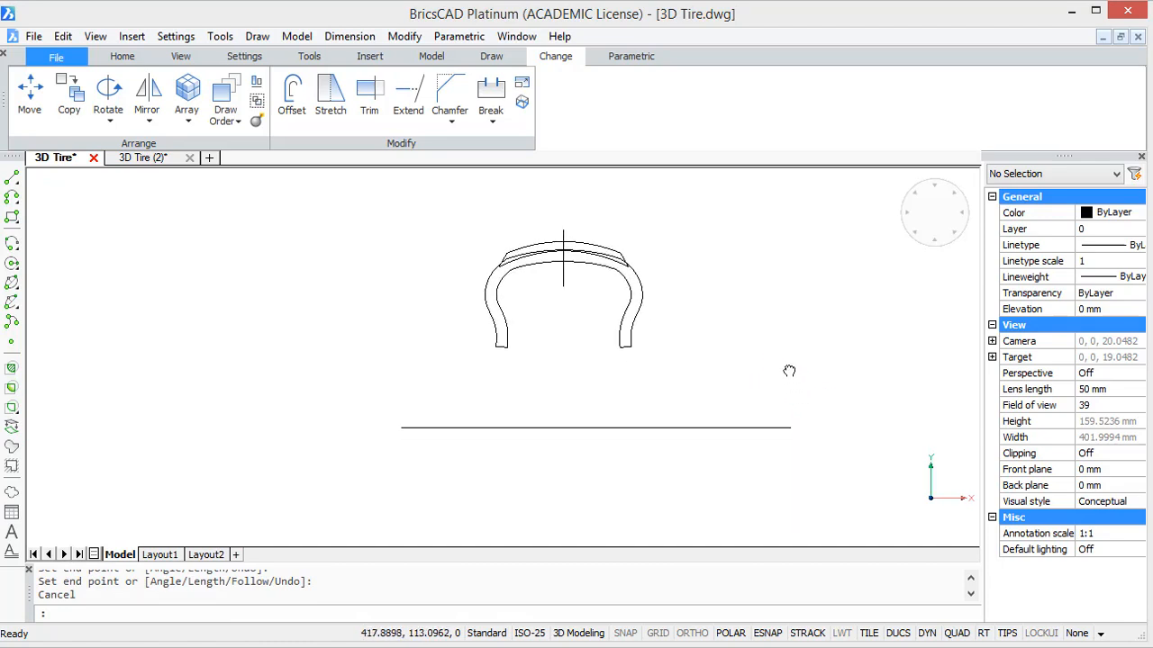
{"action": "scroll", "coordinate": [664, 307], "scroll_direction": "up", "scroll_amount": 2}
{"action": "left_click", "coordinate": [648, 385]}
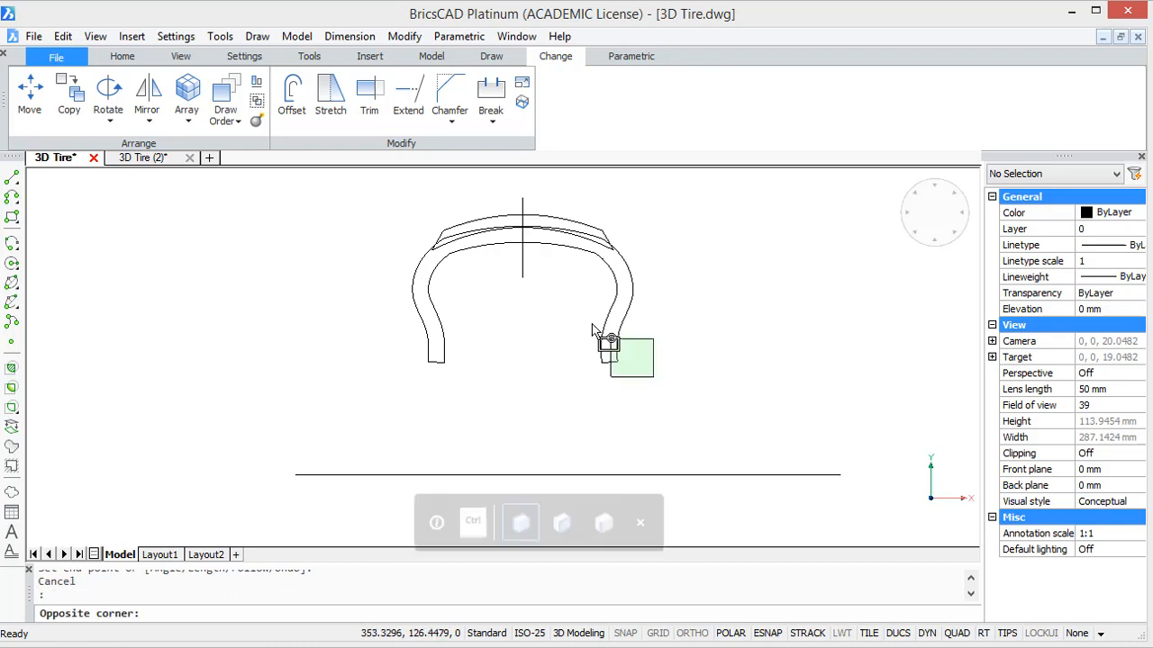
{"action": "key", "text": "Escape"}
{"action": "mouse_move", "coordinate": [658, 297]}
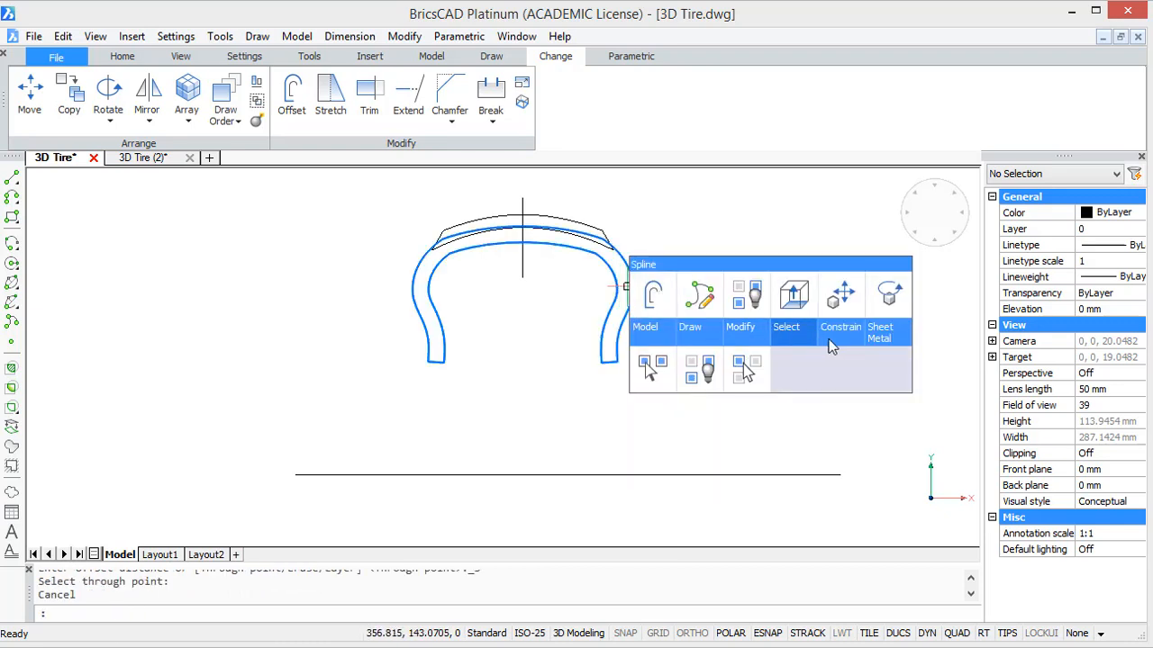
{"action": "mouse_move", "coordinate": [794, 337]}
{"action": "left_click", "coordinate": [709, 370]}
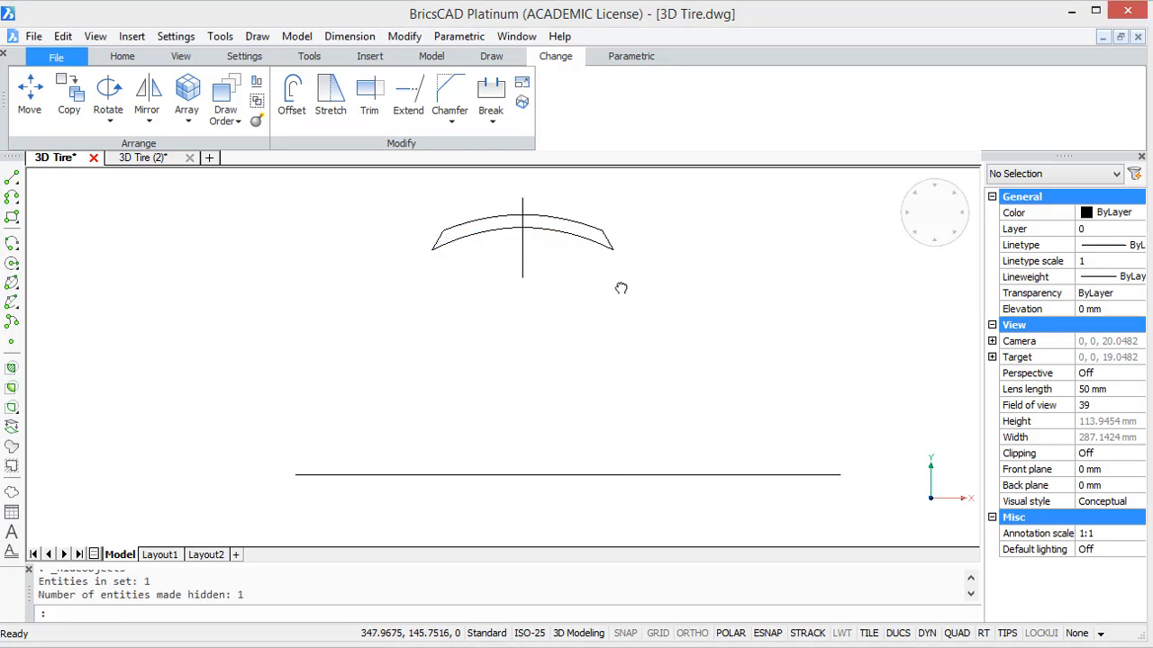
Step: Draw a three-point arc of about 27.9 mm radius from below the tread beside the center line, crossing the profile toward the upper left
{"action": "scroll", "coordinate": [621, 288], "scroll_direction": "up", "scroll_amount": 5}
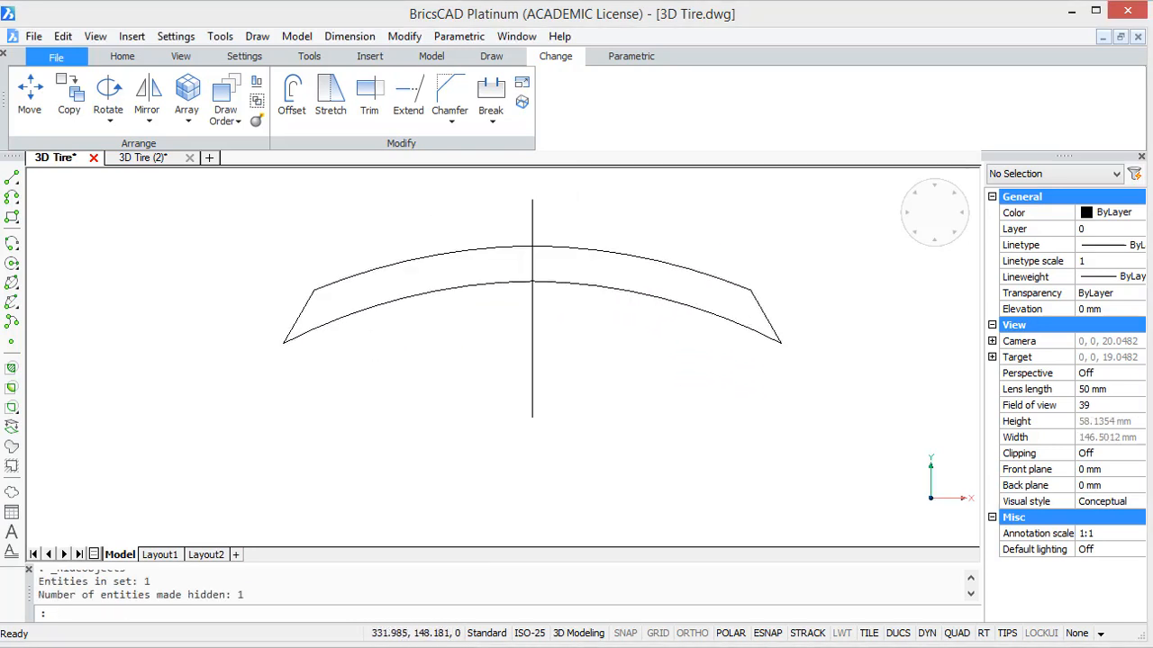
{"action": "middle_click_drag", "start_coordinate": [621, 396], "coordinate": [651, 422]}
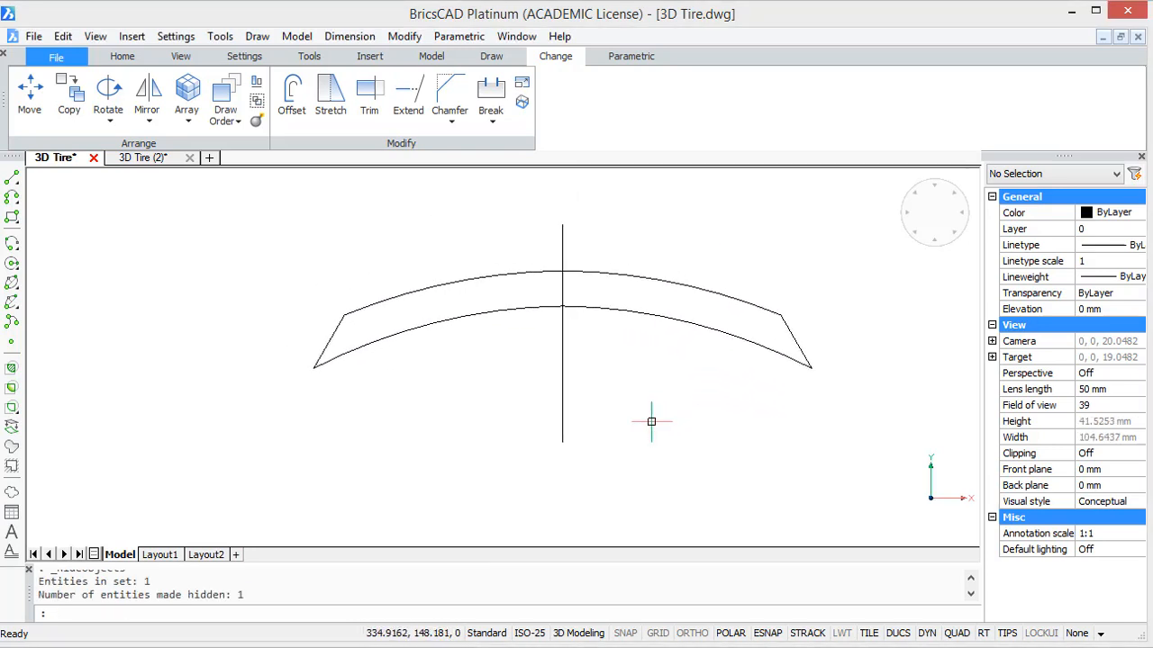
{"action": "left_click", "coordinate": [489, 59]}
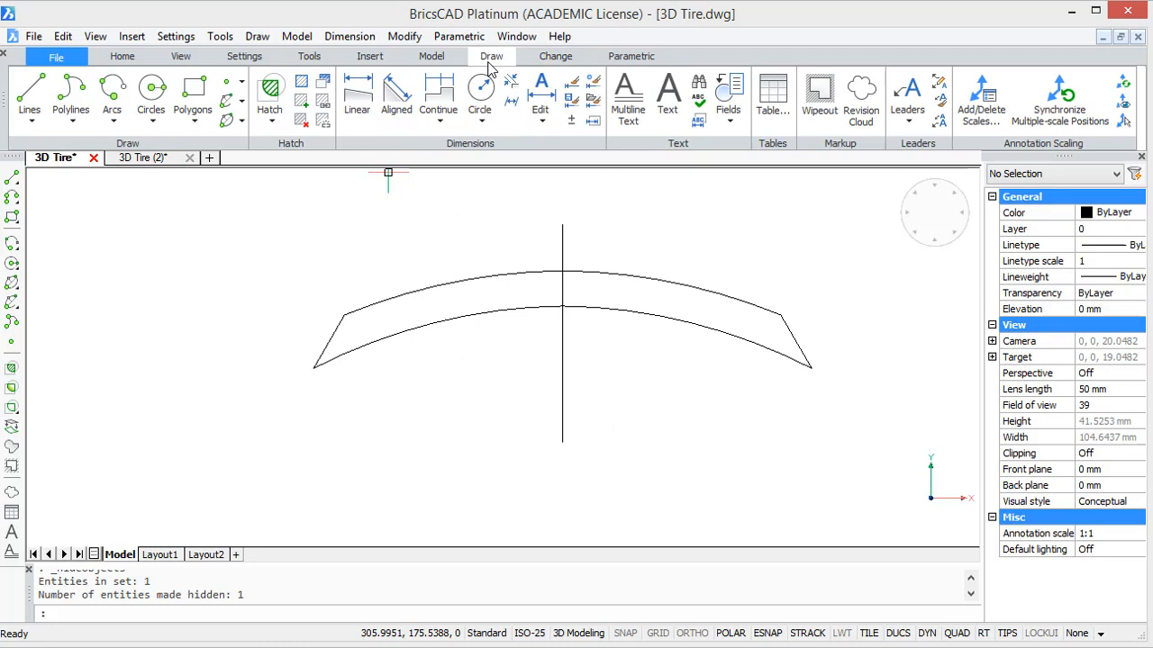
{"action": "left_click", "coordinate": [111, 124]}
{"action": "left_click", "coordinate": [126, 146]}
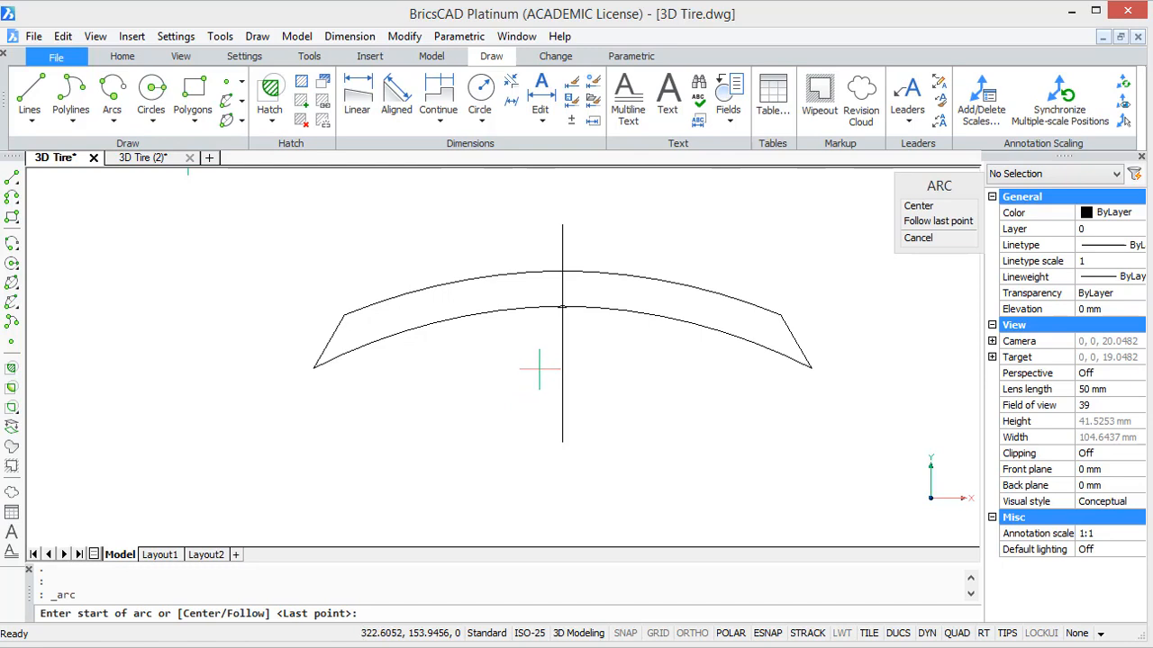
{"action": "left_click", "coordinate": [539, 394]}
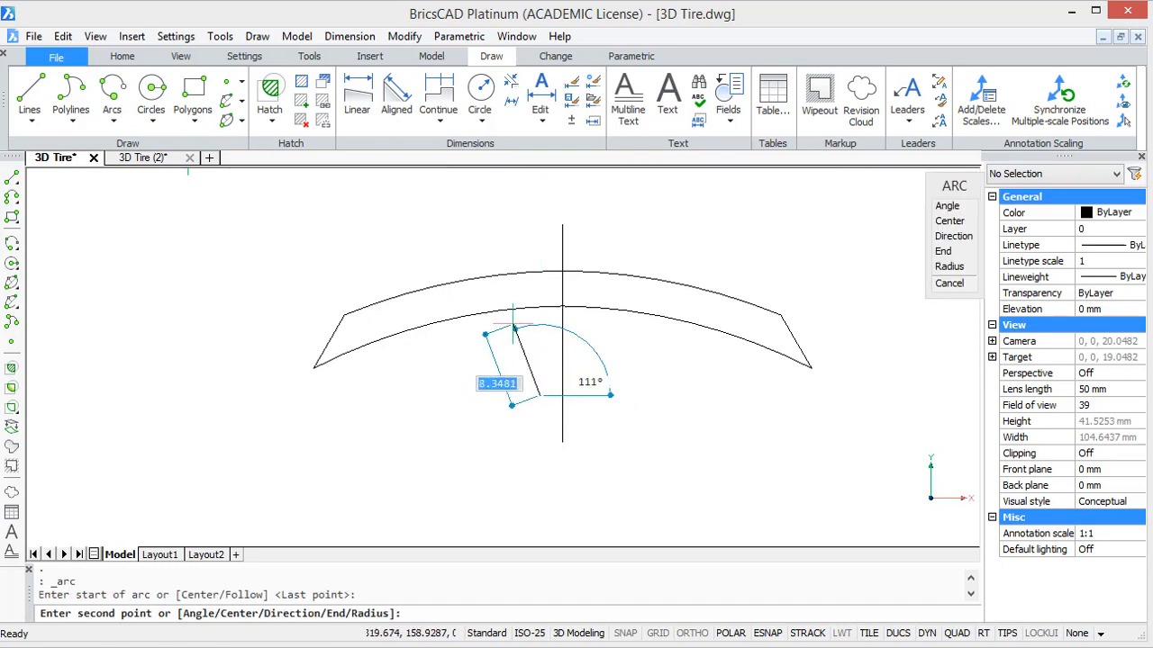
{"action": "left_click", "coordinate": [421, 269]}
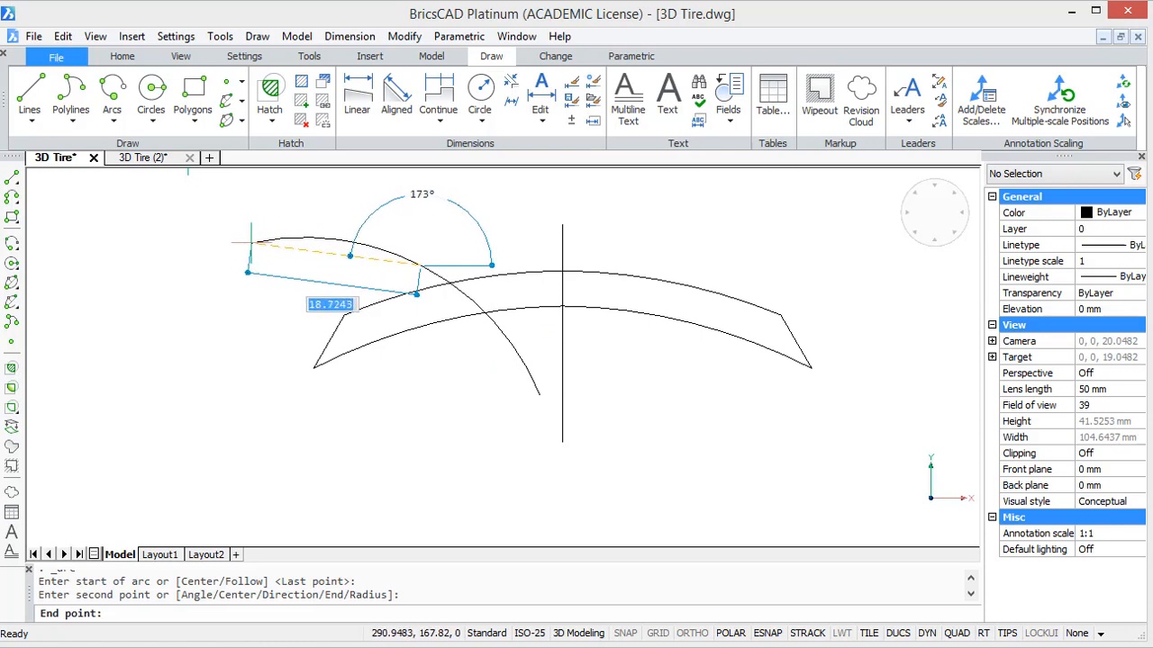
{"action": "left_click", "coordinate": [252, 241]}
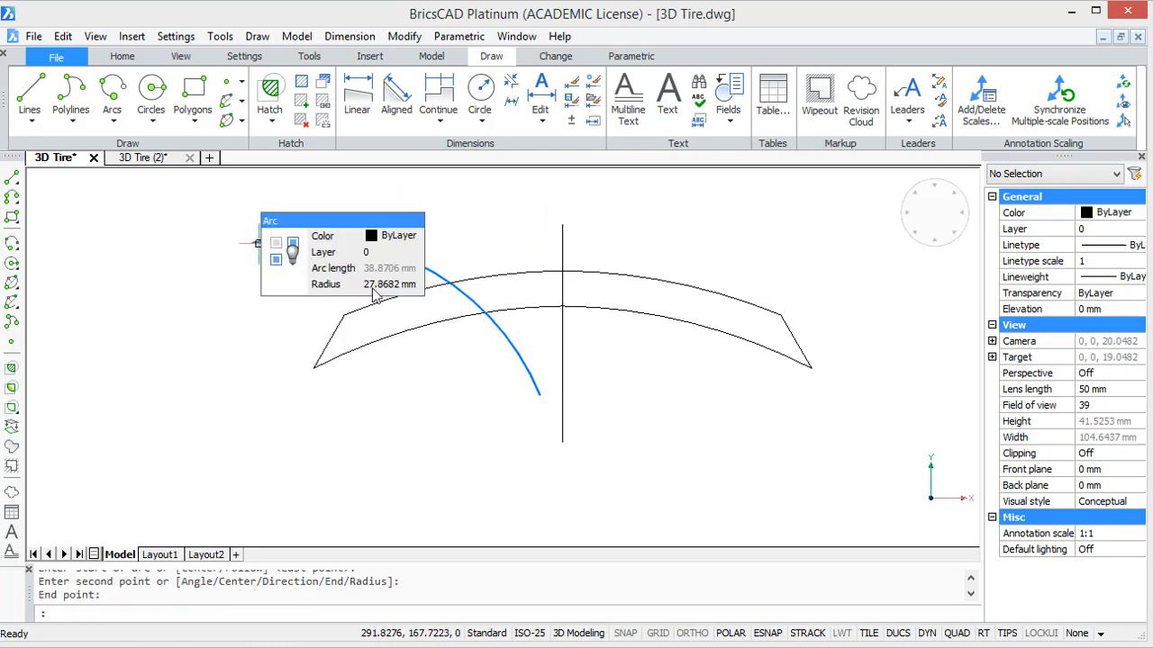
Step: Stretch the arc's lower endpoint horizontally about 1.9 mm to the left, away from the center line
{"action": "middle_click_drag", "start_coordinate": [478, 419], "coordinate": [519, 511]}
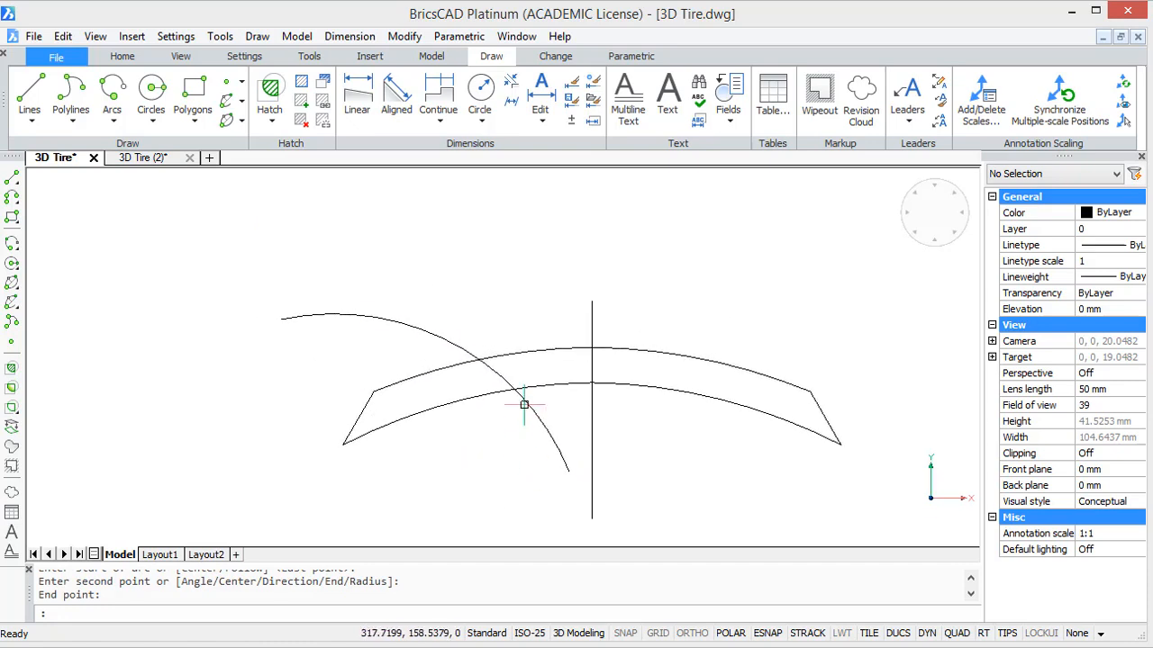
{"action": "left_click", "coordinate": [565, 473]}
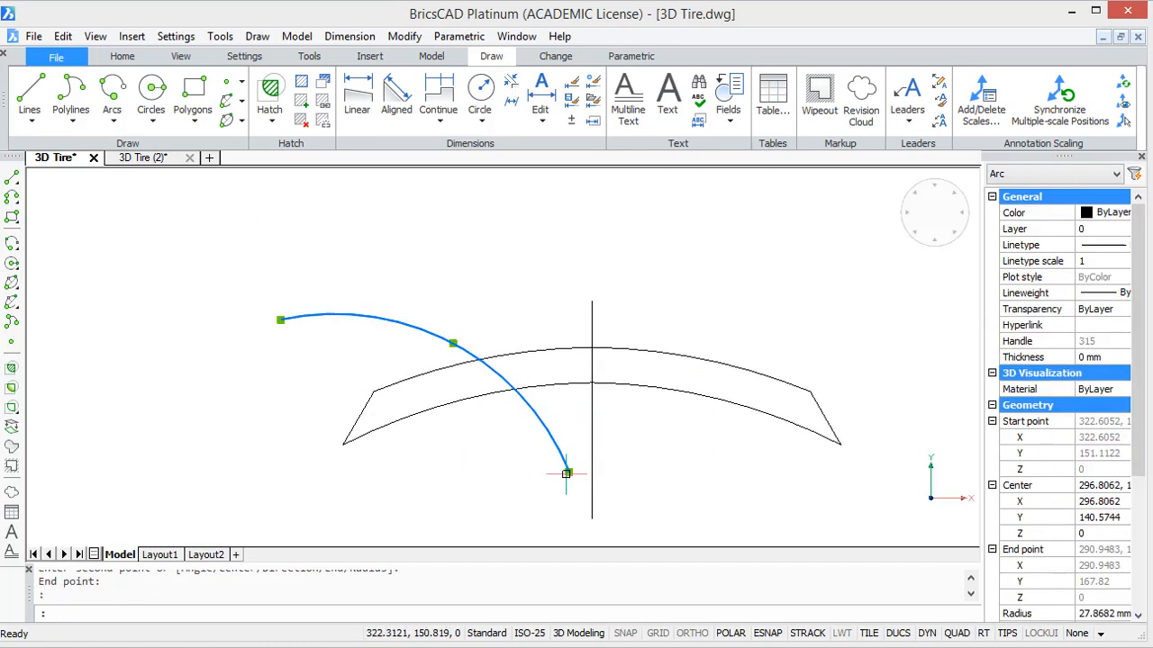
{"action": "left_click", "coordinate": [566, 473]}
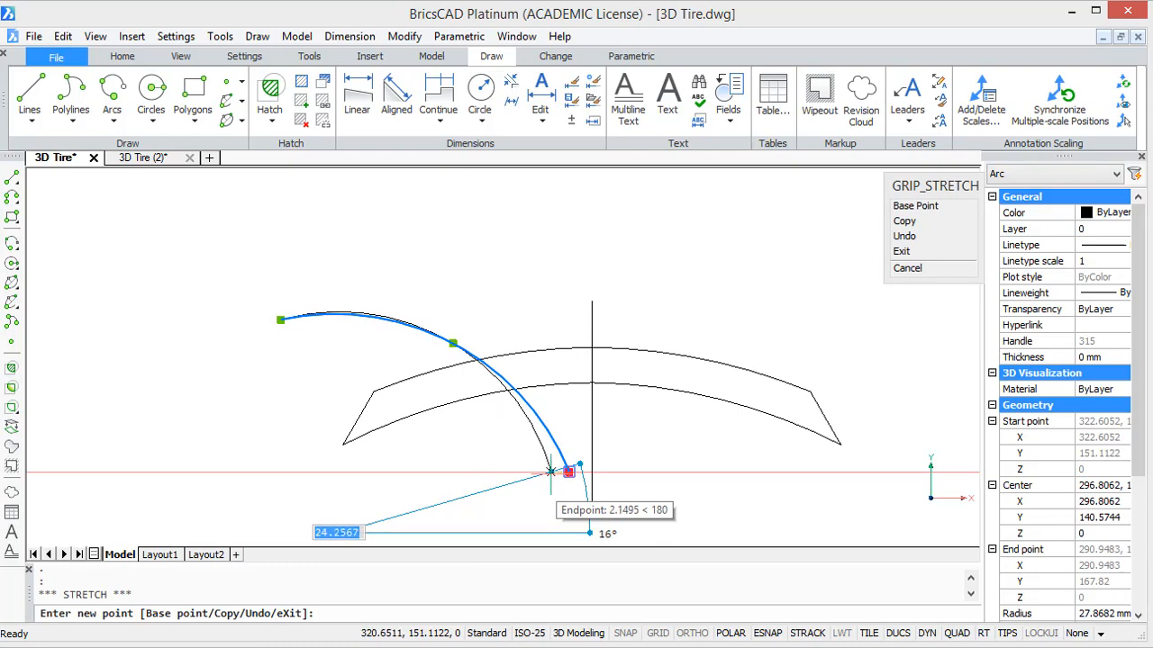
{"action": "left_click", "coordinate": [551, 471]}
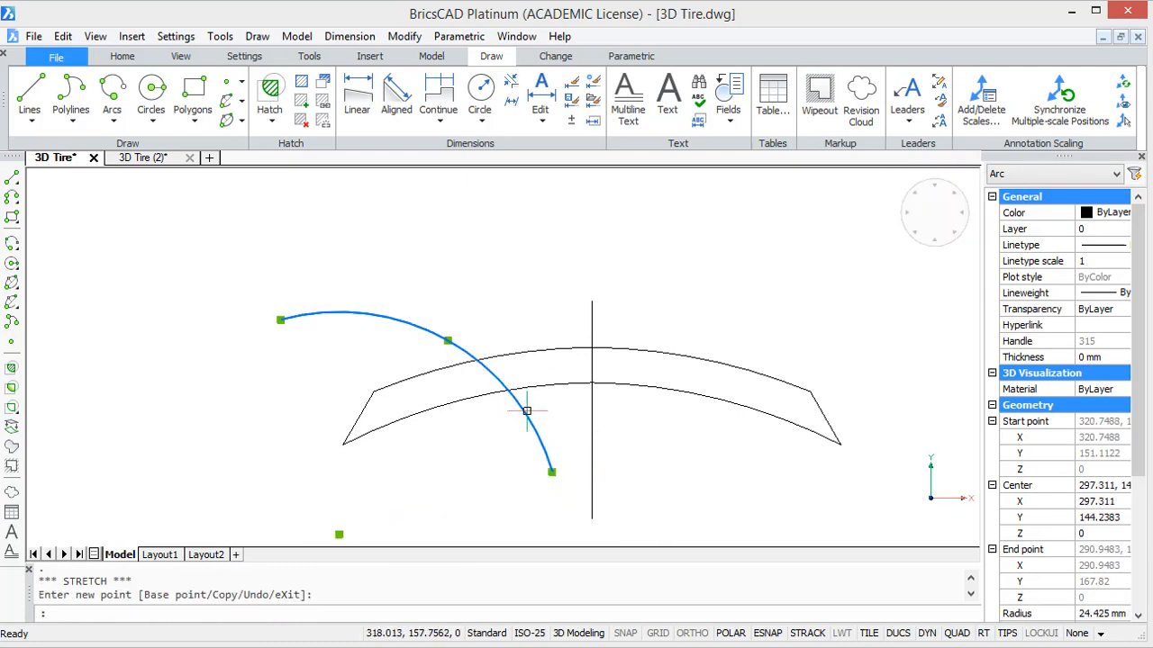
Step: Offset the arc about 4 mm outward, toward the vertical center line
{"action": "mouse_move", "coordinate": [530, 413]}
{"action": "left_click", "coordinate": [598, 430]}
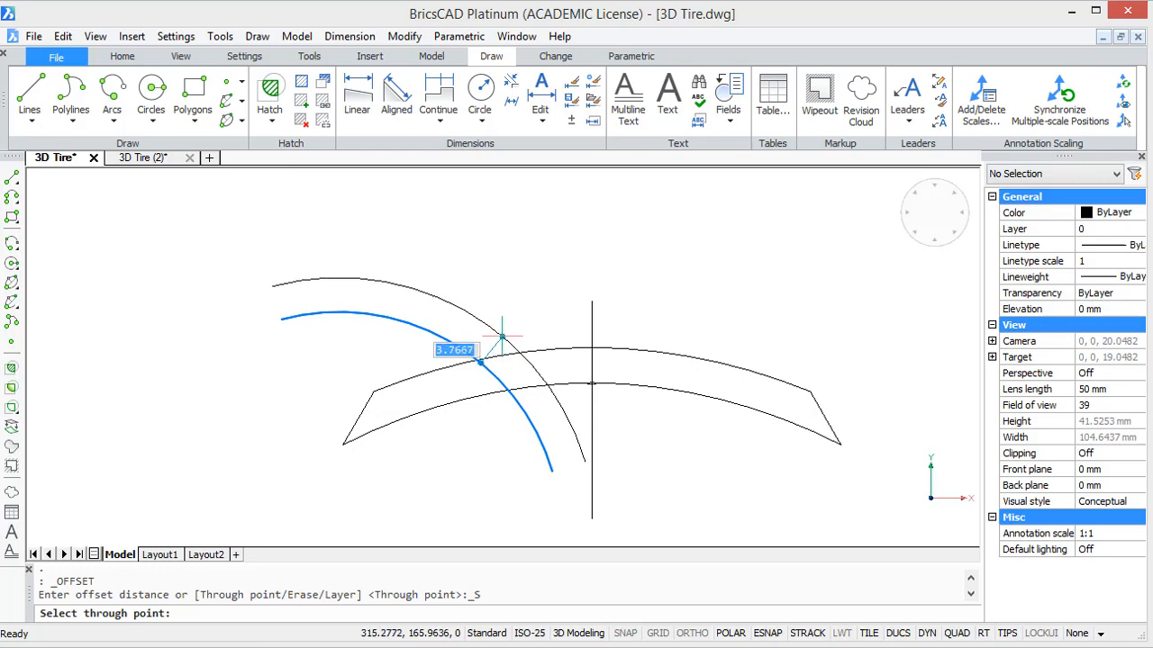
{"action": "left_click", "coordinate": [507, 336]}
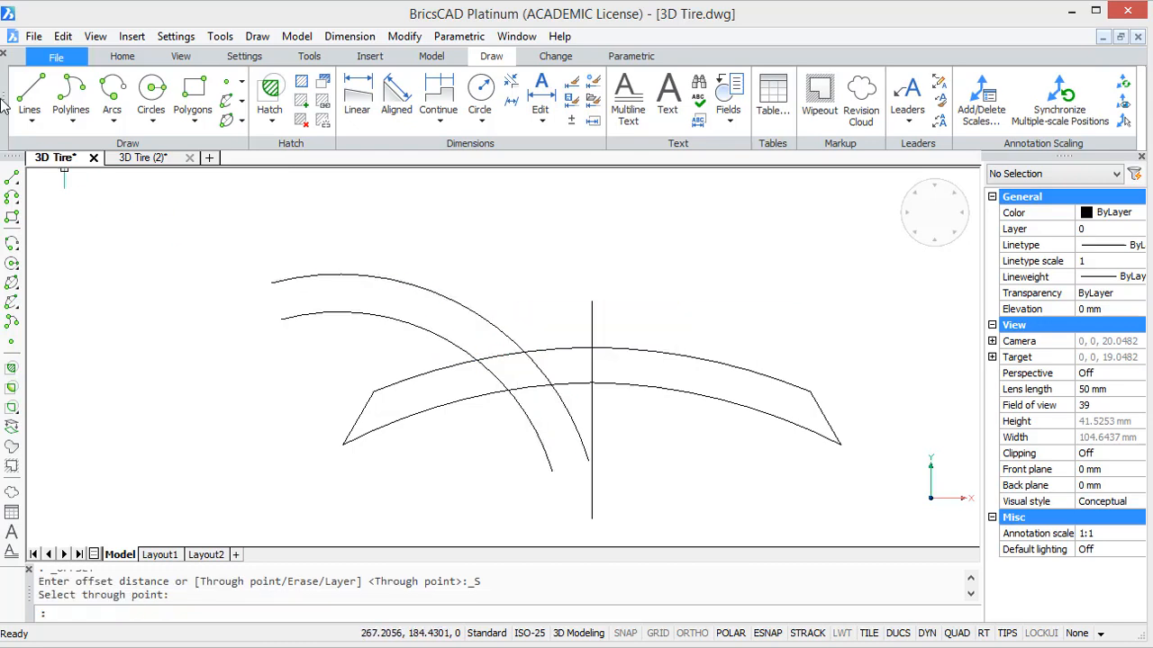
Step: Draw a line connecting the upper-left endpoints of the two parallel arcs
{"action": "left_click", "coordinate": [14, 179]}
{"action": "left_click", "coordinate": [271, 283]}
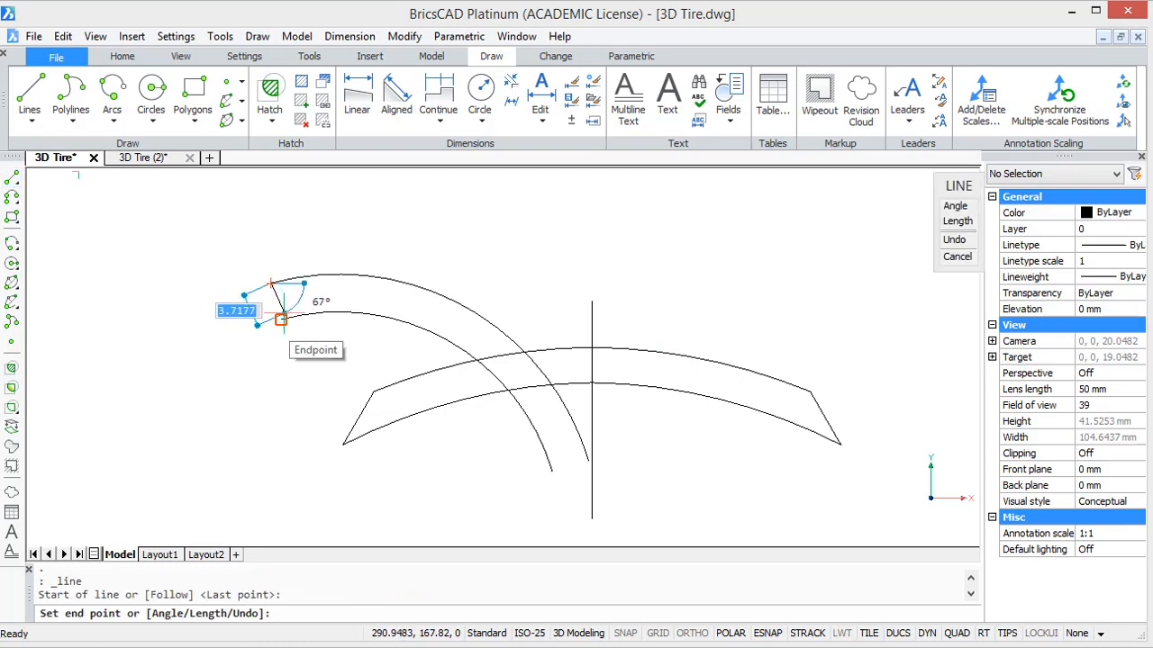
{"action": "left_click", "coordinate": [280, 318]}
{"action": "key", "text": "Return"}
Step: Draw a vertical line from the inner arc's lower endpoint to just above the outer arc's intersection with the lower tread curve
{"action": "key", "text": "Return"}
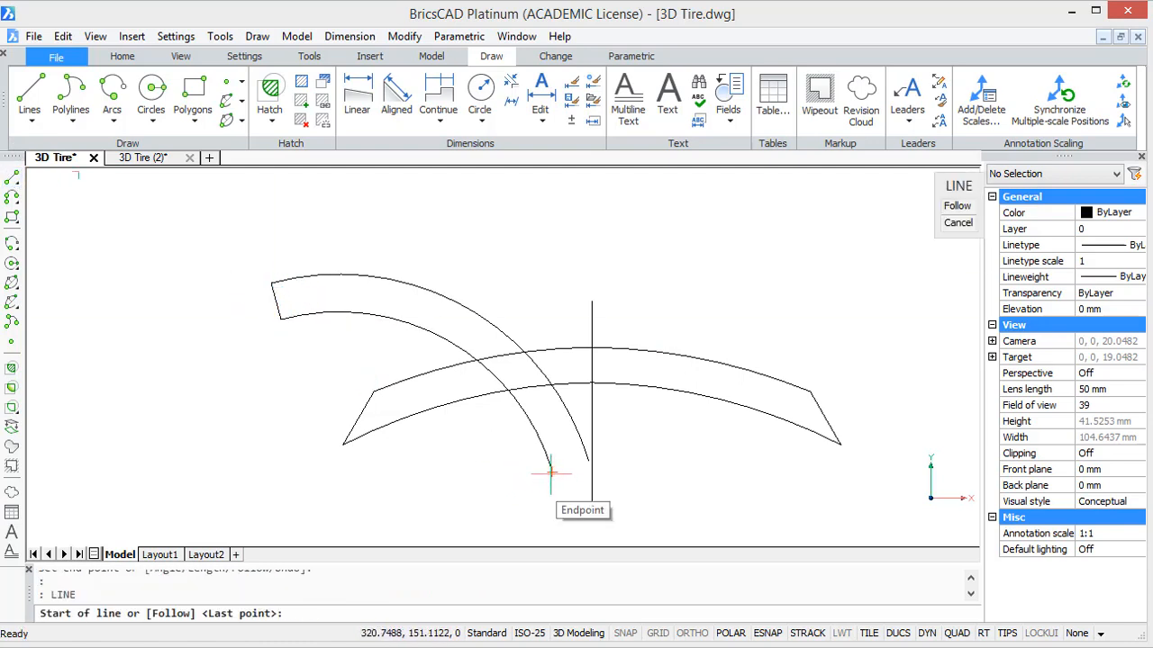
{"action": "left_click", "coordinate": [552, 471]}
{"action": "scroll", "coordinate": [552, 359], "scroll_direction": "up", "scroll_amount": 3}
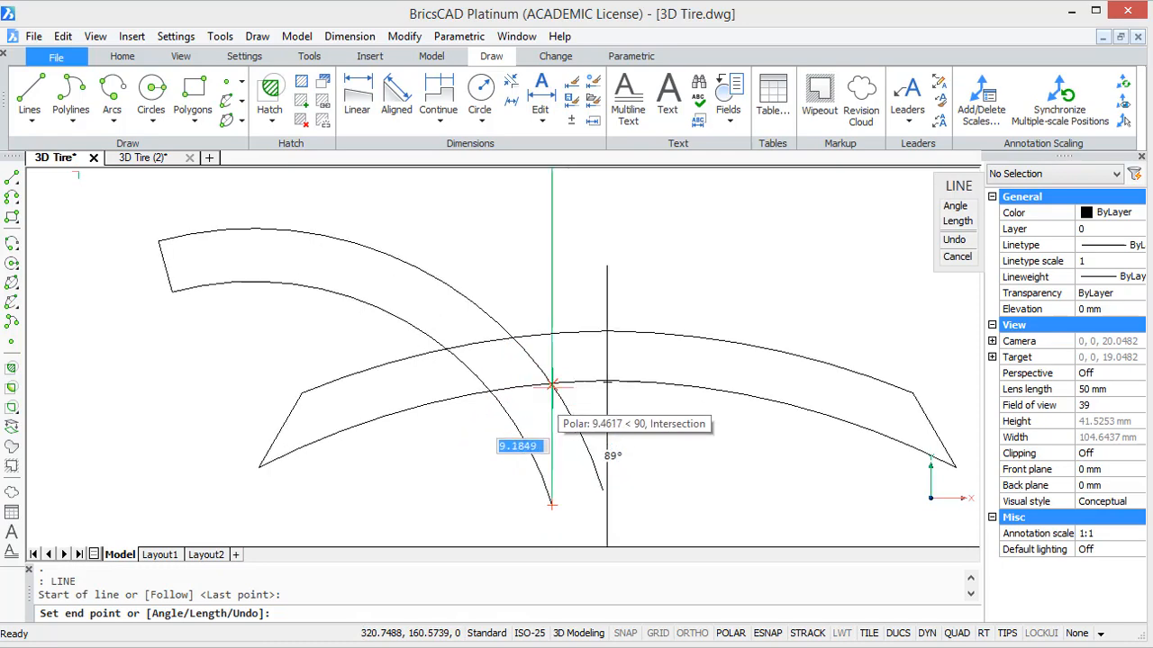
{"action": "scroll", "coordinate": [550, 380], "scroll_direction": "up", "scroll_amount": 3}
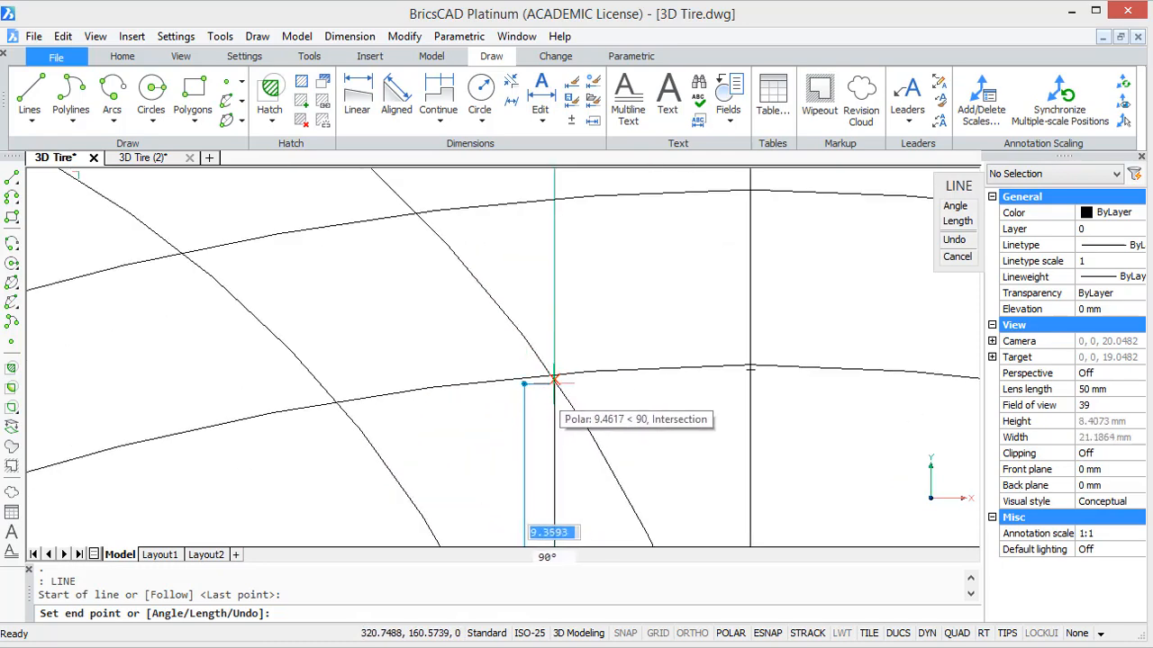
{"action": "left_click", "coordinate": [553, 330]}
{"action": "key", "text": "Escape"}
{"action": "scroll", "coordinate": [601, 343], "scroll_direction": "down", "scroll_amount": 3}
{"action": "scroll", "coordinate": [594, 337], "scroll_direction": "down", "scroll_amount": 3}
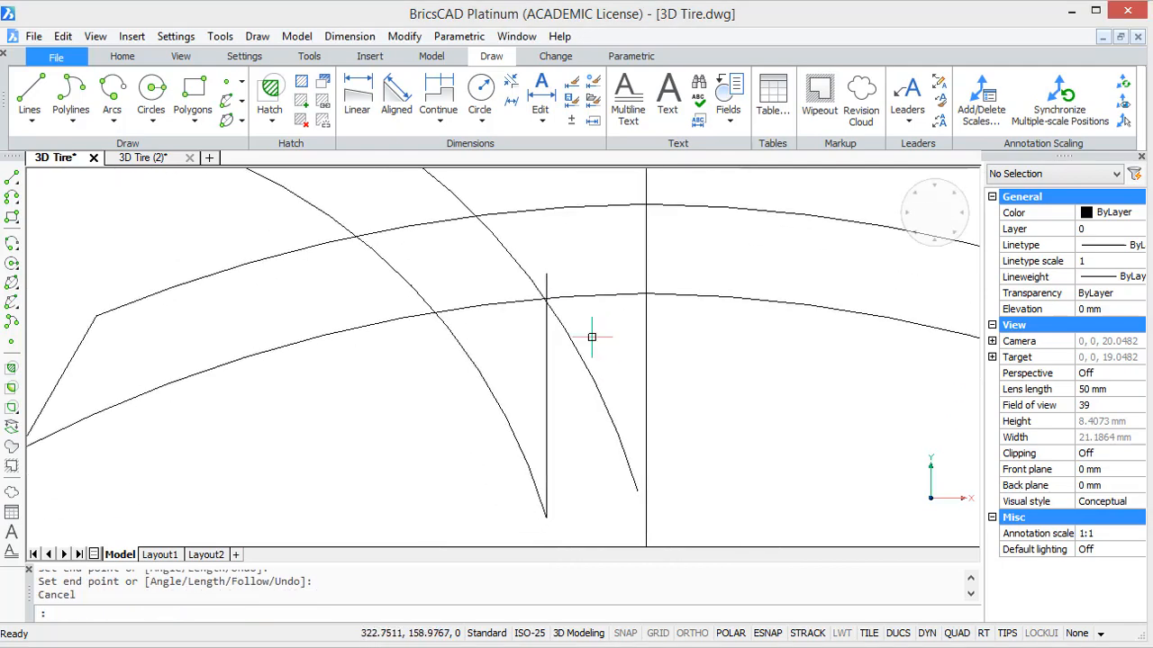
Step: Draw a horizontal line about 5.3 mm long crossing the inner arc and the vertical line just above their lower junction
{"action": "left_click", "coordinate": [13, 179]}
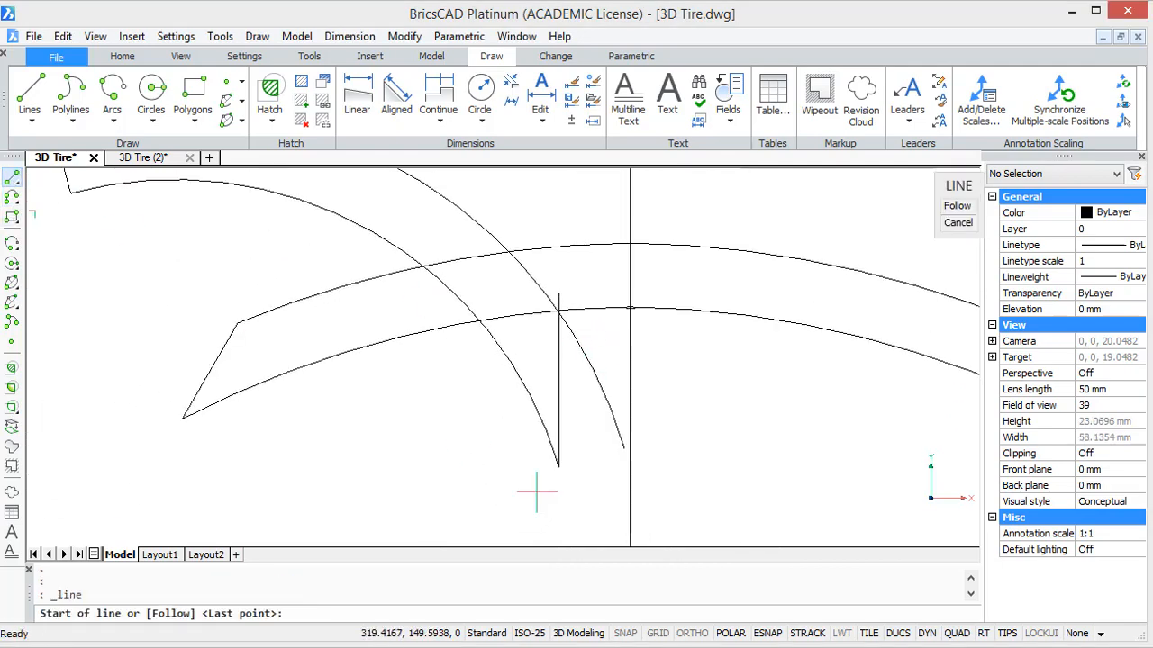
{"action": "left_click", "coordinate": [490, 405]}
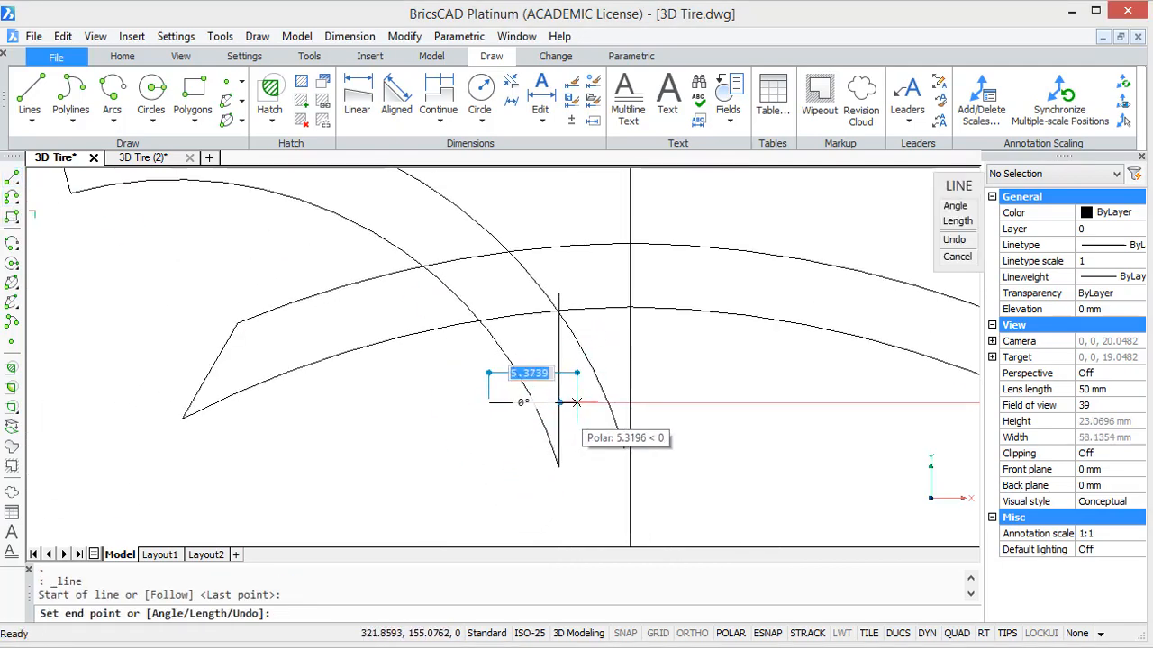
{"action": "key", "text": "Escape"}
{"action": "middle_click_drag", "start_coordinate": [574, 459], "coordinate": [573, 469]}
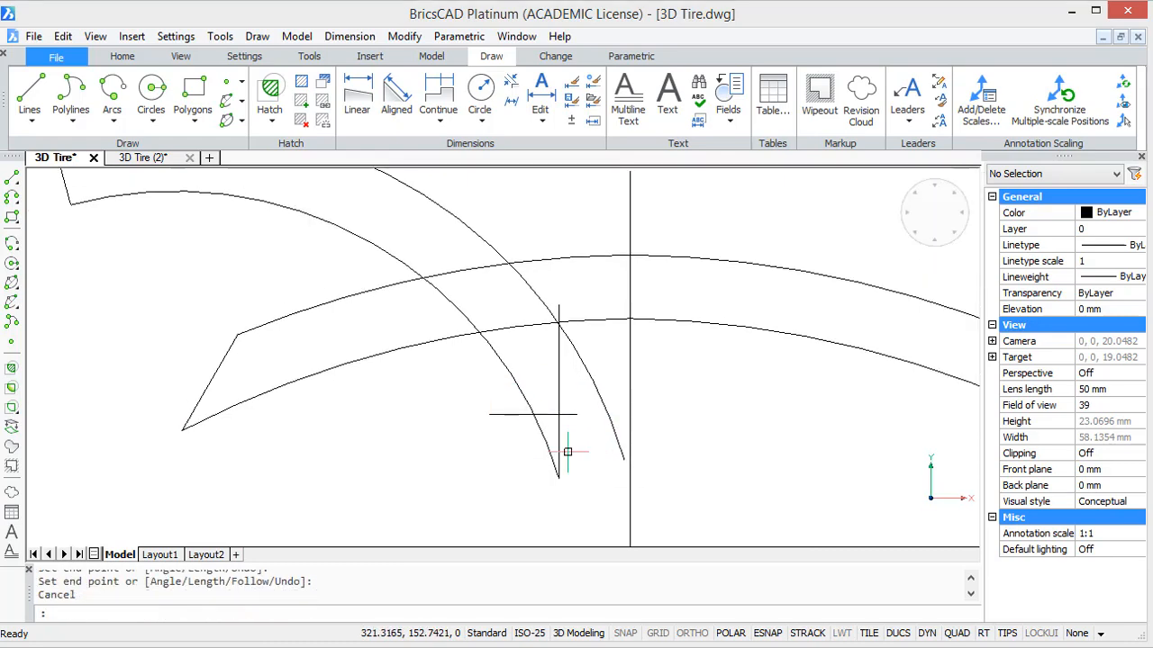
Step: Trim the excess ends of both arcs, the vertical line and the short horizontal line to leave a closed groove outline
{"action": "key", "text": "Return"}
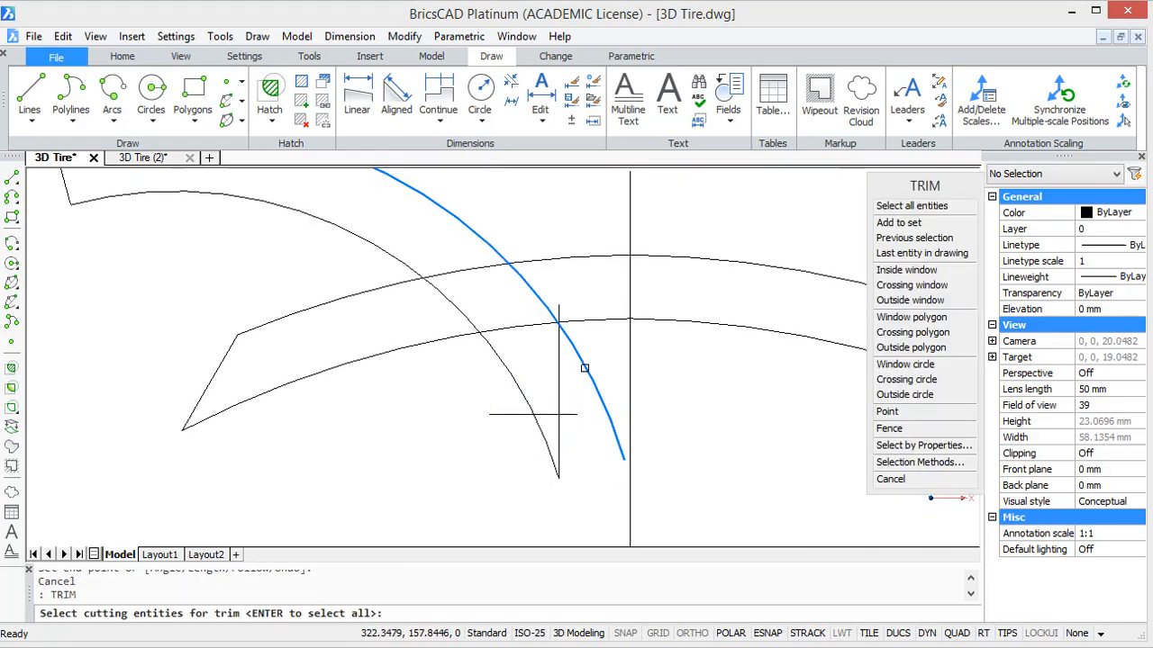
{"action": "left_click", "coordinate": [584, 368]}
{"action": "left_click", "coordinate": [558, 366]}
{"action": "left_click", "coordinate": [545, 417]}
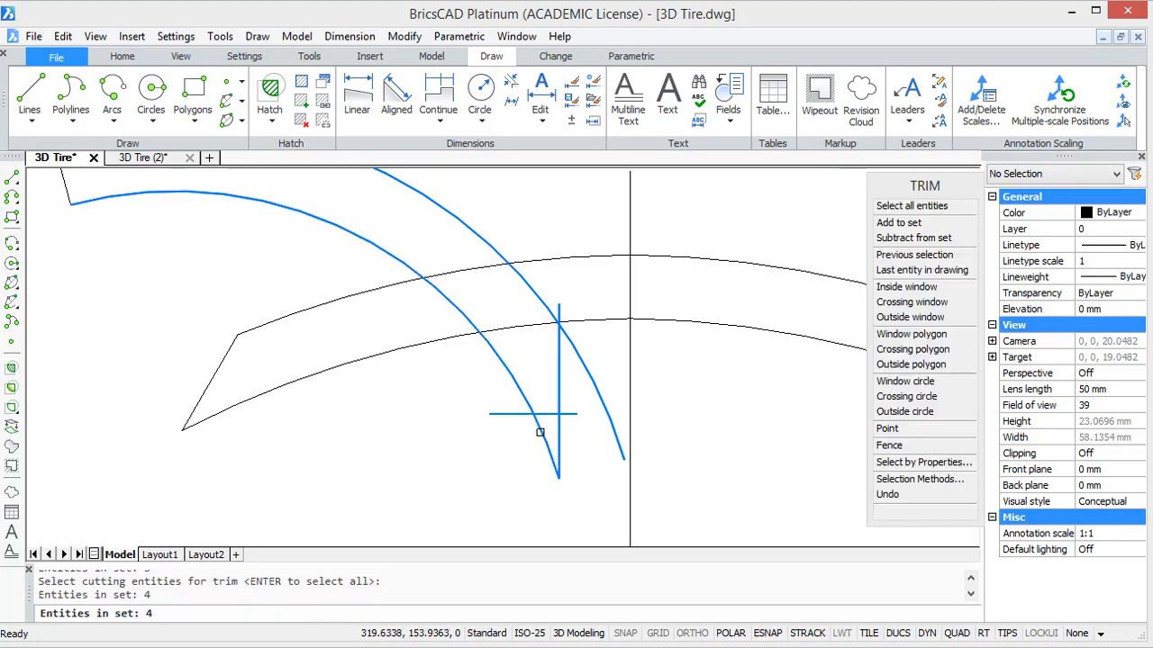
{"action": "key", "text": "Return"}
{"action": "left_click", "coordinate": [559, 429]}
{"action": "left_click", "coordinate": [541, 431]}
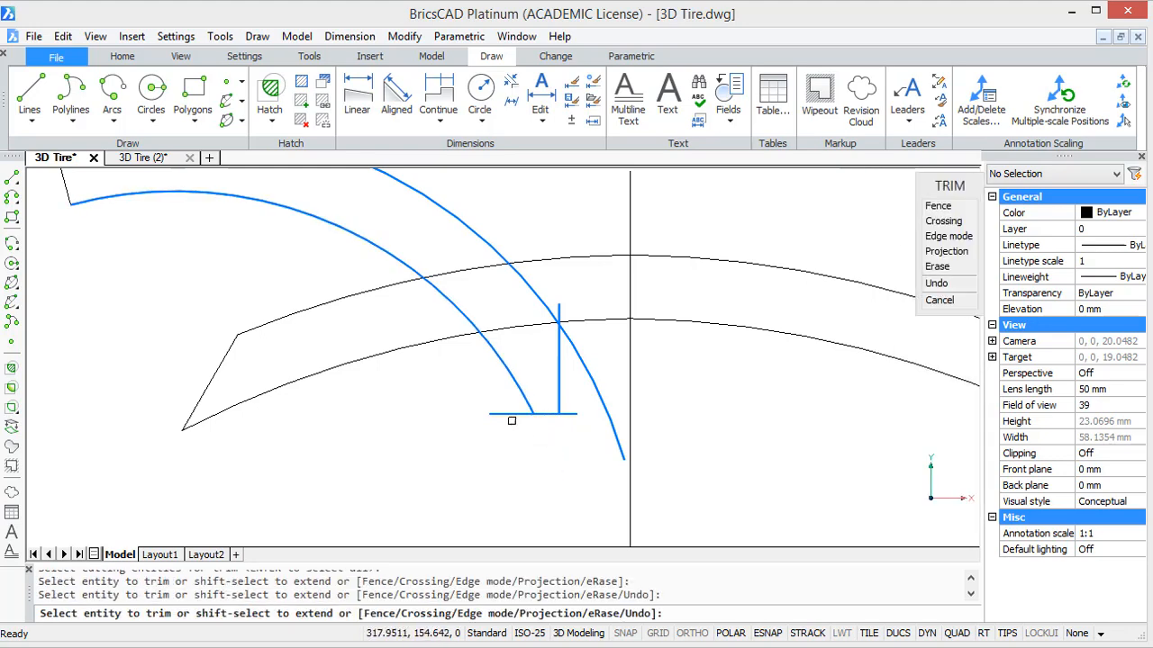
{"action": "left_click", "coordinate": [508, 416]}
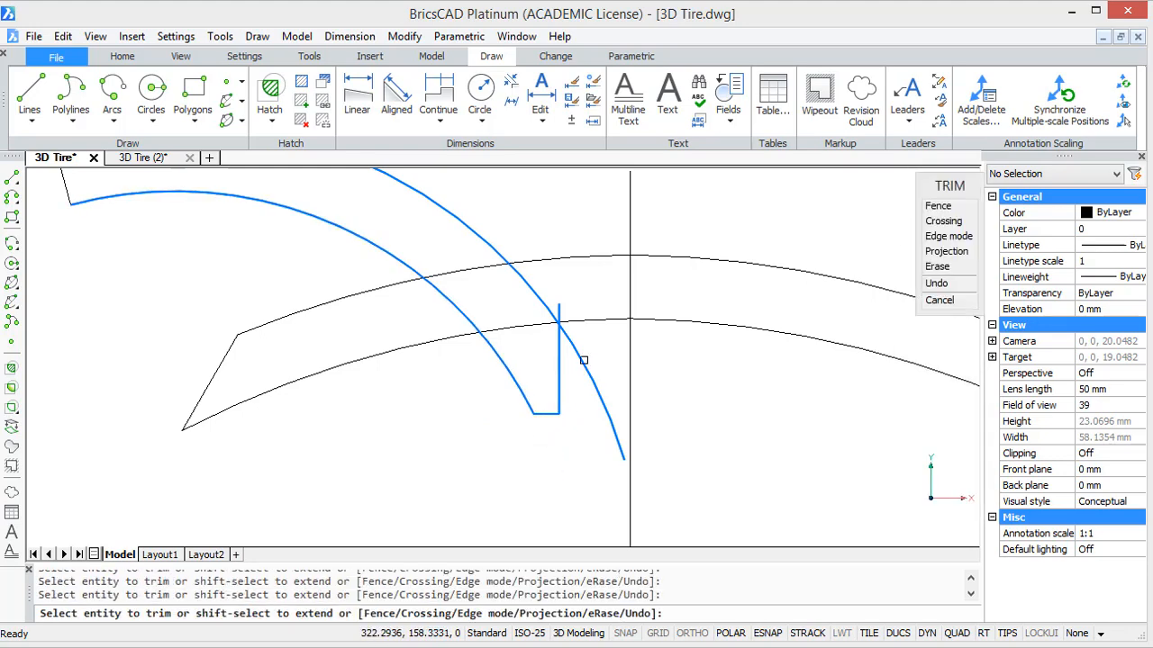
{"action": "scroll", "coordinate": [559, 309], "scroll_direction": "down", "scroll_amount": 5}
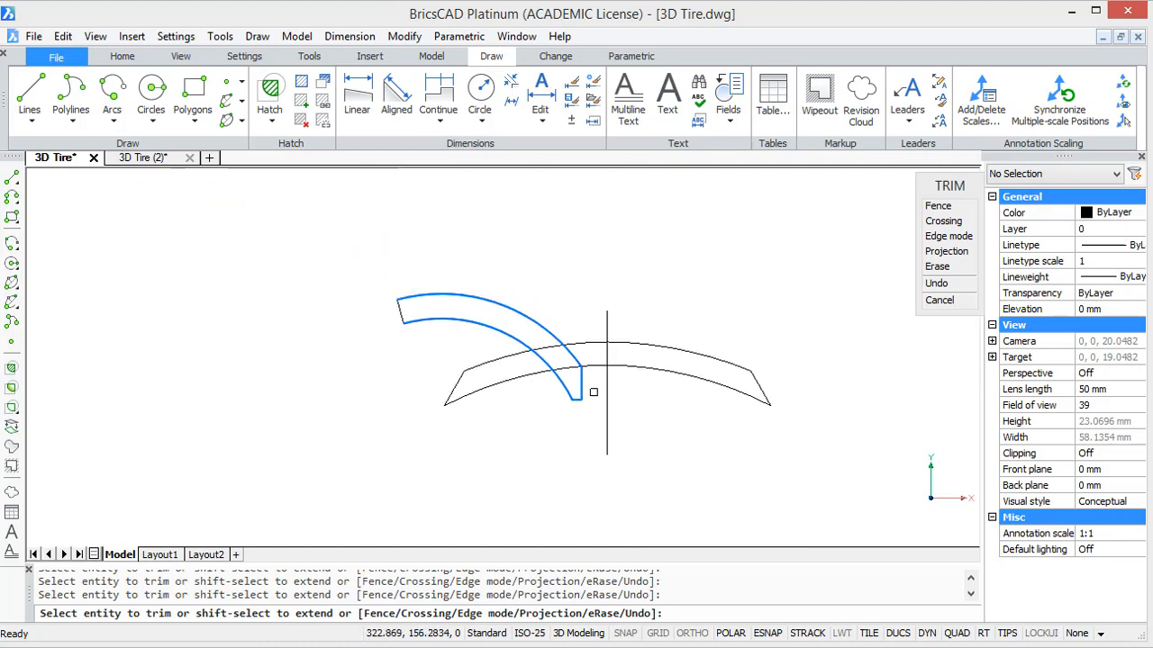
{"action": "key", "text": "Escape"}
Step: Join the two arcs and three lines of the groove outline into one polyline
{"action": "middle_click_drag", "start_coordinate": [560, 373], "coordinate": [571, 456]}
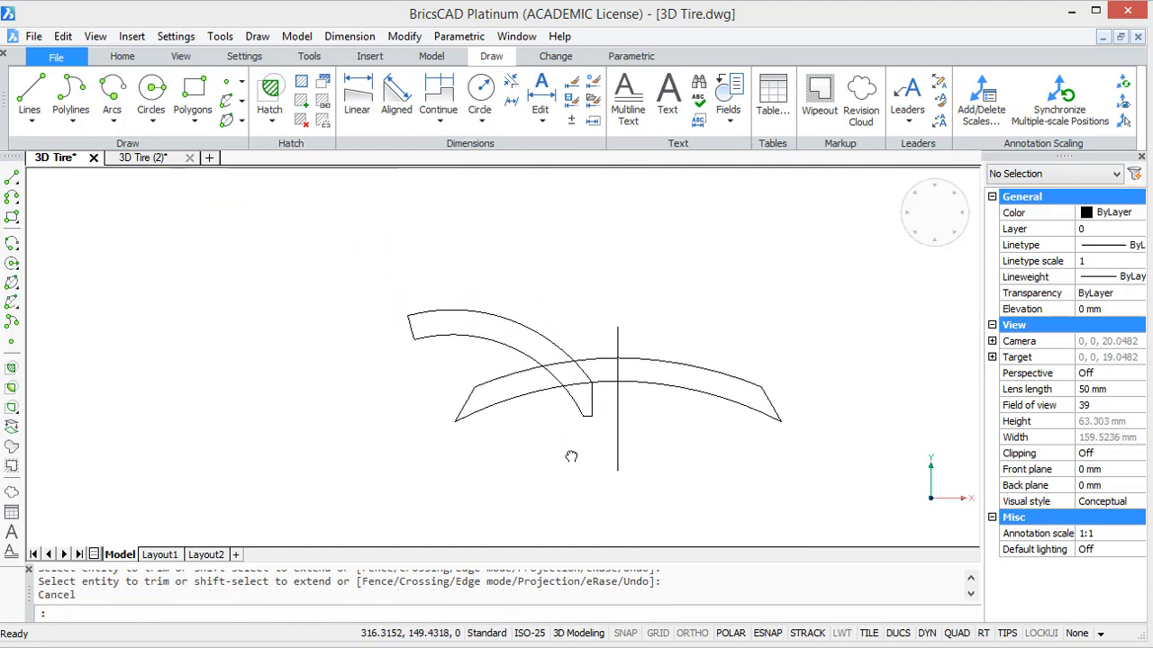
{"action": "left_click", "coordinate": [490, 370]}
{"action": "left_click", "coordinate": [404, 299]}
{"action": "scroll", "coordinate": [552, 396], "scroll_direction": "up", "scroll_amount": 3}
{"action": "left_click", "coordinate": [645, 456]}
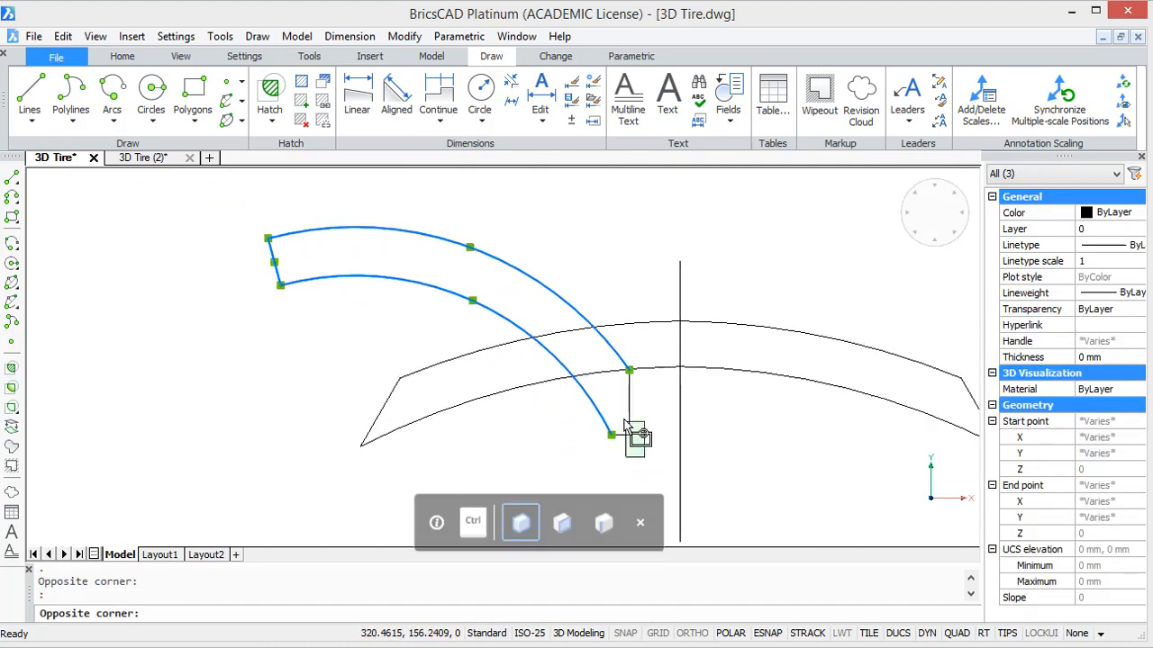
{"action": "left_click", "coordinate": [625, 422]}
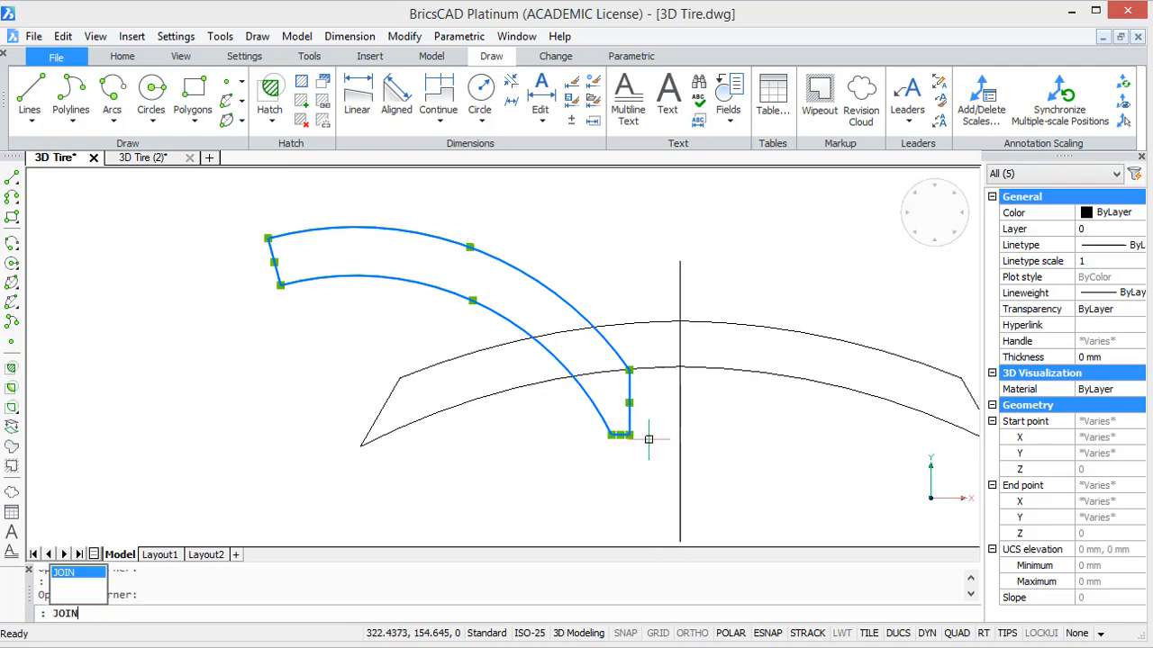
{"action": "key", "text": "Return"}
{"action": "scroll", "coordinate": [685, 439], "scroll_direction": "down", "scroll_amount": 3}
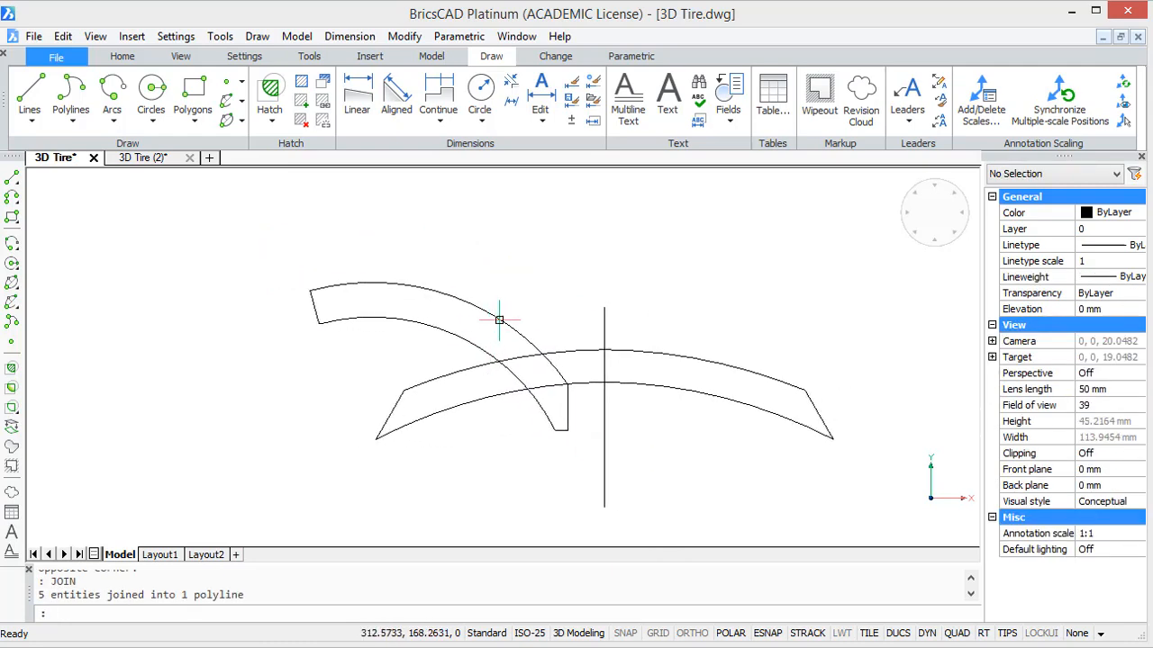
Step: Mirror the groove polyline in 2D across the vertical center line, keeping the original
{"action": "left_click", "coordinate": [496, 311]}
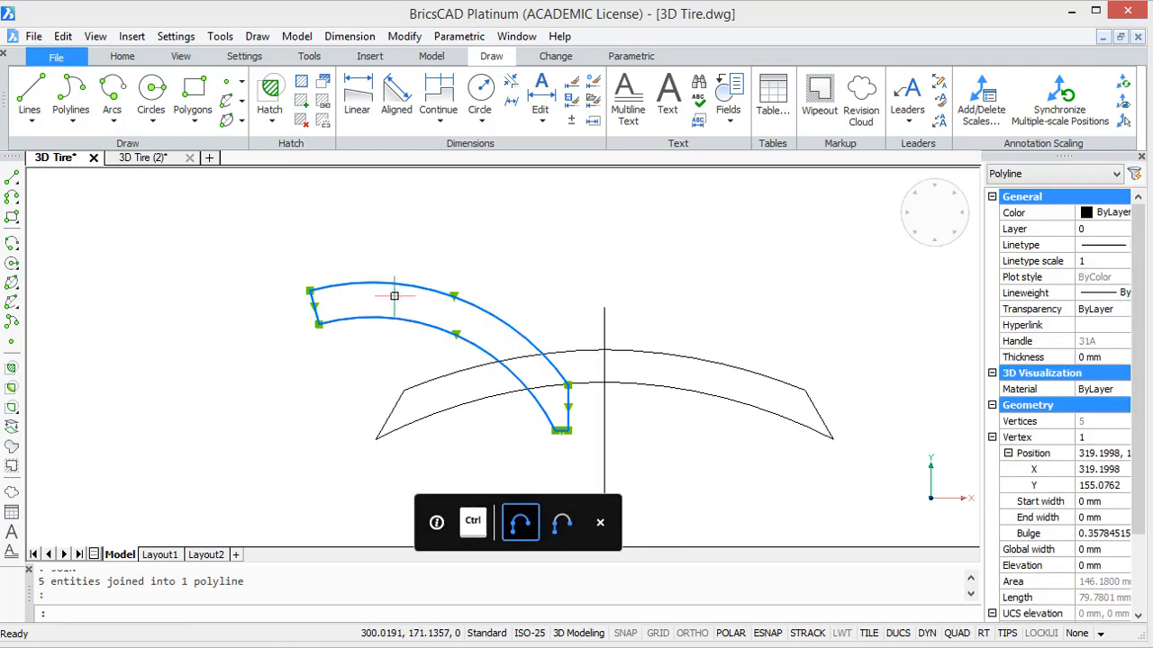
{"action": "left_click", "coordinate": [537, 58]}
{"action": "left_click", "coordinate": [148, 118]}
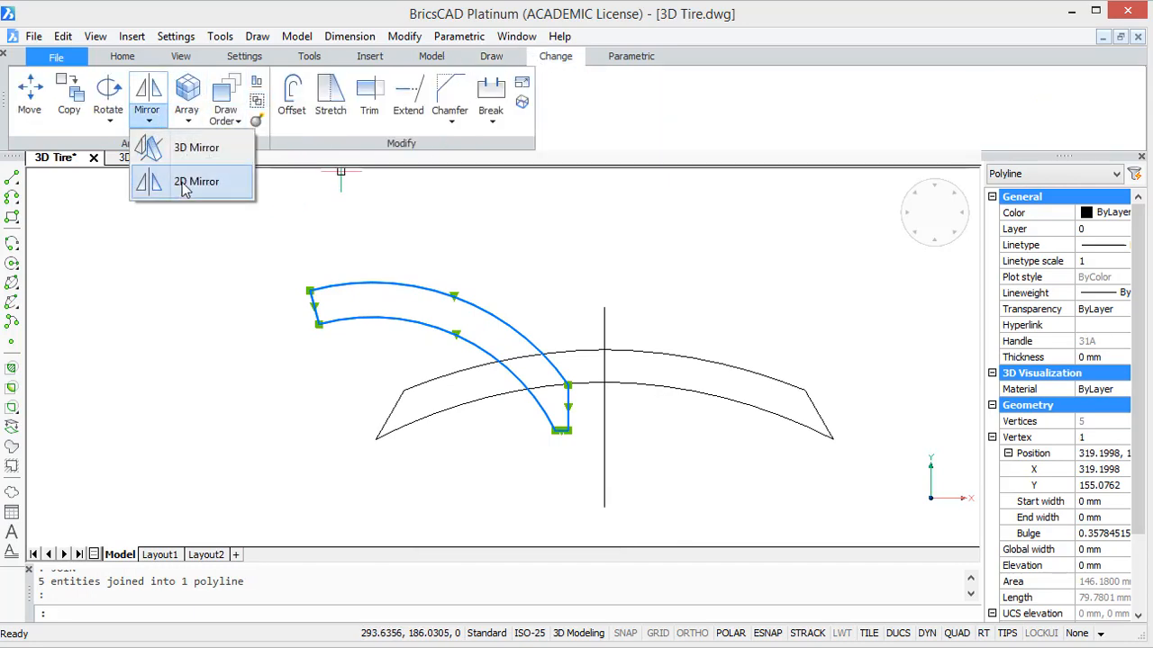
{"action": "left_click", "coordinate": [184, 183]}
{"action": "left_click", "coordinate": [604, 308]}
{"action": "left_click", "coordinate": [605, 508]}
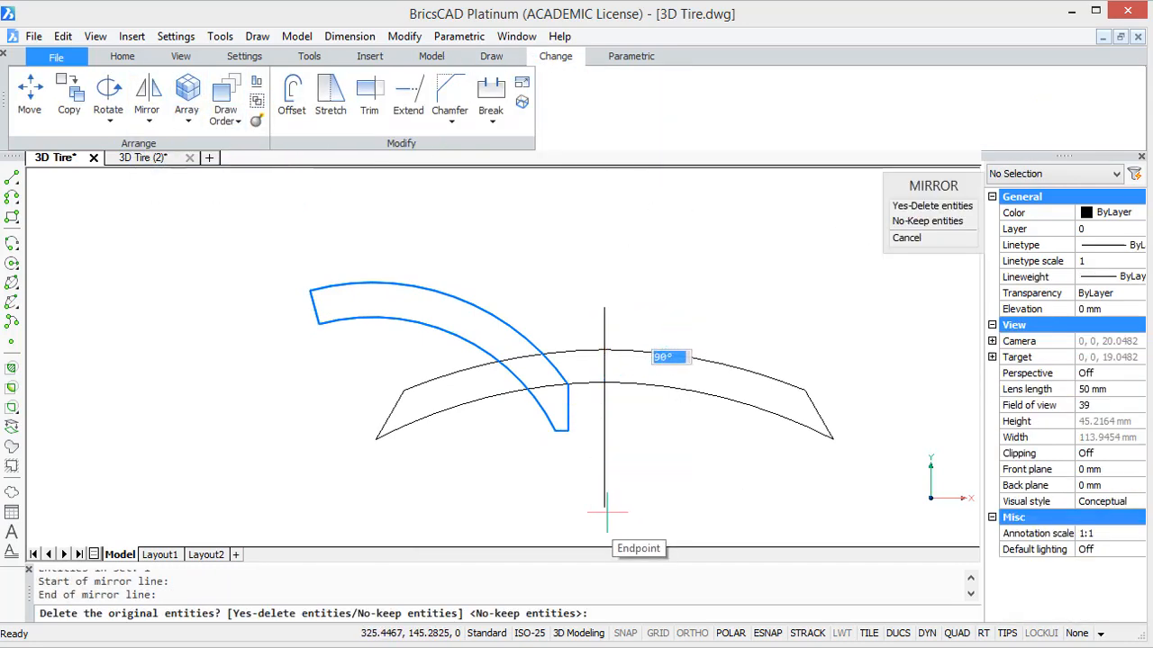
{"action": "type", "text": "n"}
{"action": "key", "text": "Return"}
Step: Delete the vertical center line between the two groove outlines
{"action": "scroll", "coordinate": [547, 479], "scroll_direction": "down", "scroll_amount": 5}
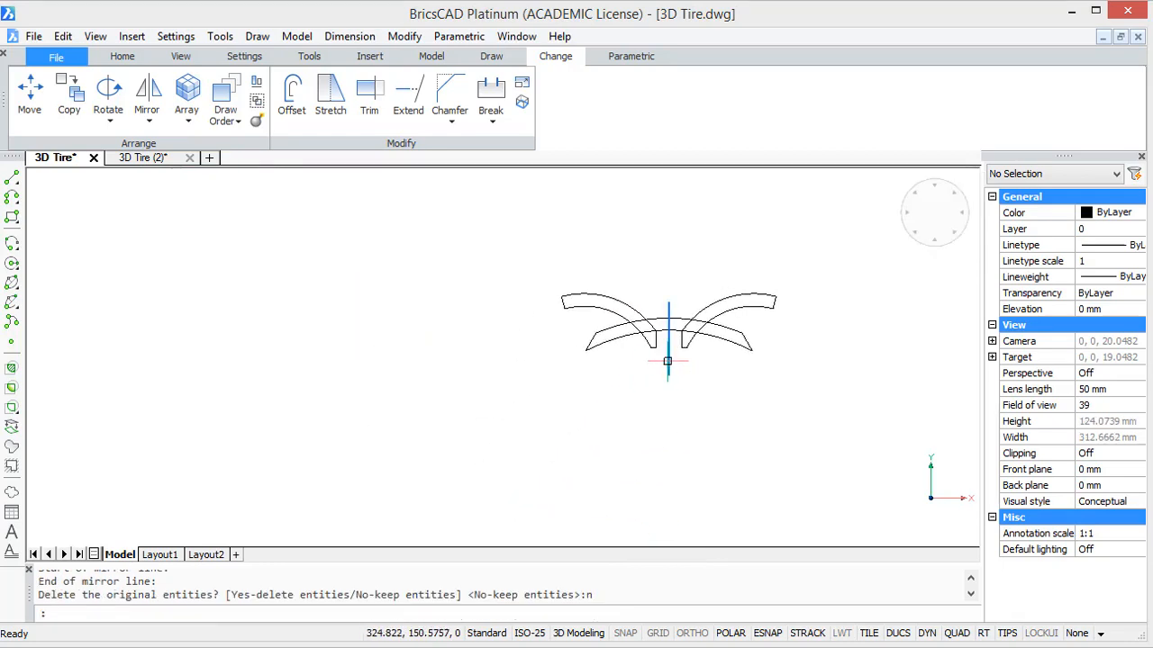
{"action": "left_click", "coordinate": [667, 361]}
{"action": "key", "text": "Delete"}
Step: Revolve the closed tread profile 360 degrees around the long horizontal line, using its two endpoints as the axis
{"action": "mouse_move", "coordinate": [618, 471]}
{"action": "middle_mouse_down", "text": "shift"}
{"action": "mouse_move", "coordinate": [683, 462]}
{"action": "mouse_move", "coordinate": [733, 438]}
{"action": "mouse_move", "coordinate": [729, 460]}
{"action": "mouse_move", "coordinate": [672, 418]}
{"action": "middle_mouse_up", "text": "shift"}
{"action": "scroll", "coordinate": [655, 408], "scroll_direction": "up", "scroll_amount": 2}
{"action": "left_click", "coordinate": [524, 361]}
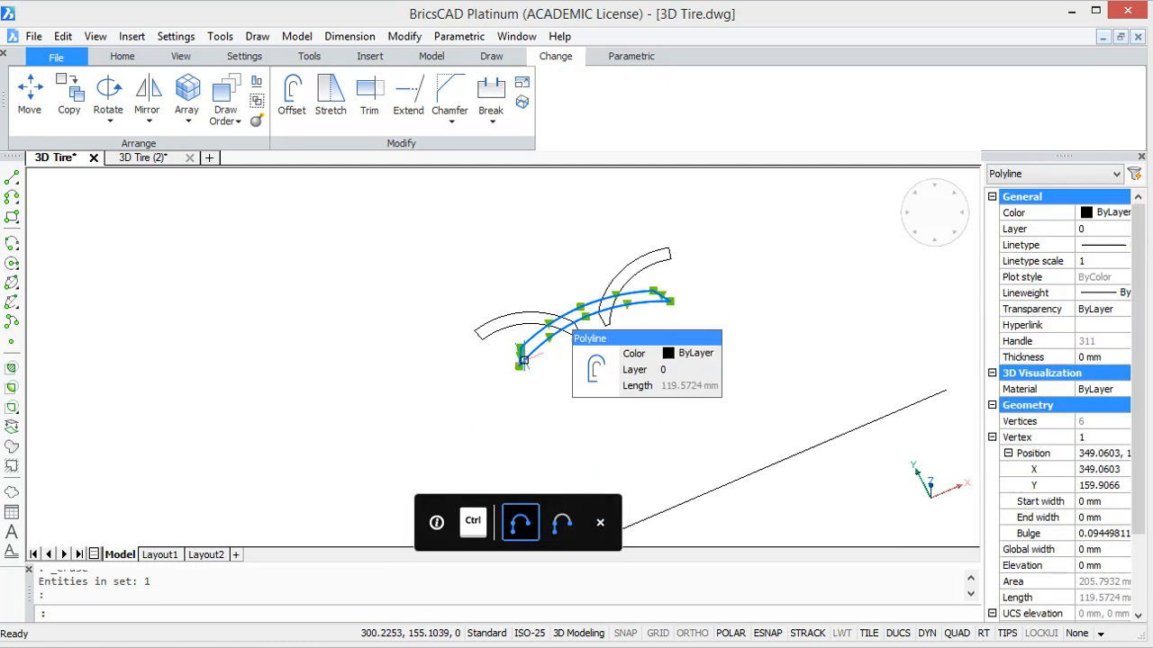
{"action": "type", "text": "revolve"}
{"action": "key", "text": "Return"}
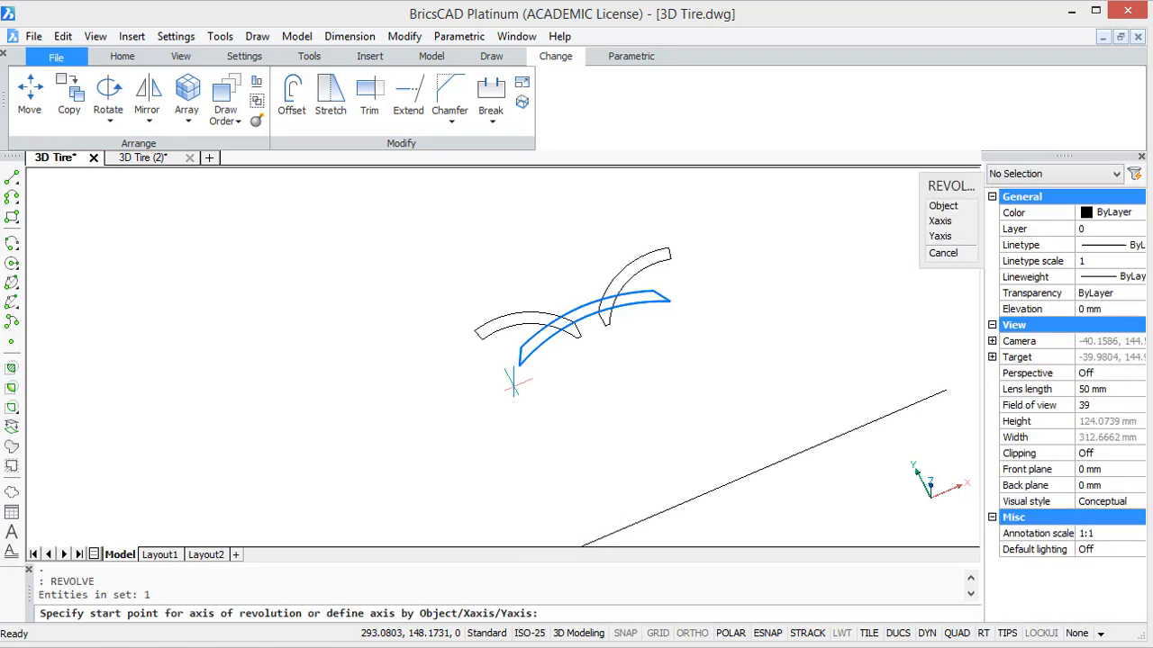
{"action": "scroll", "coordinate": [513, 383], "scroll_direction": "down", "scroll_amount": 2}
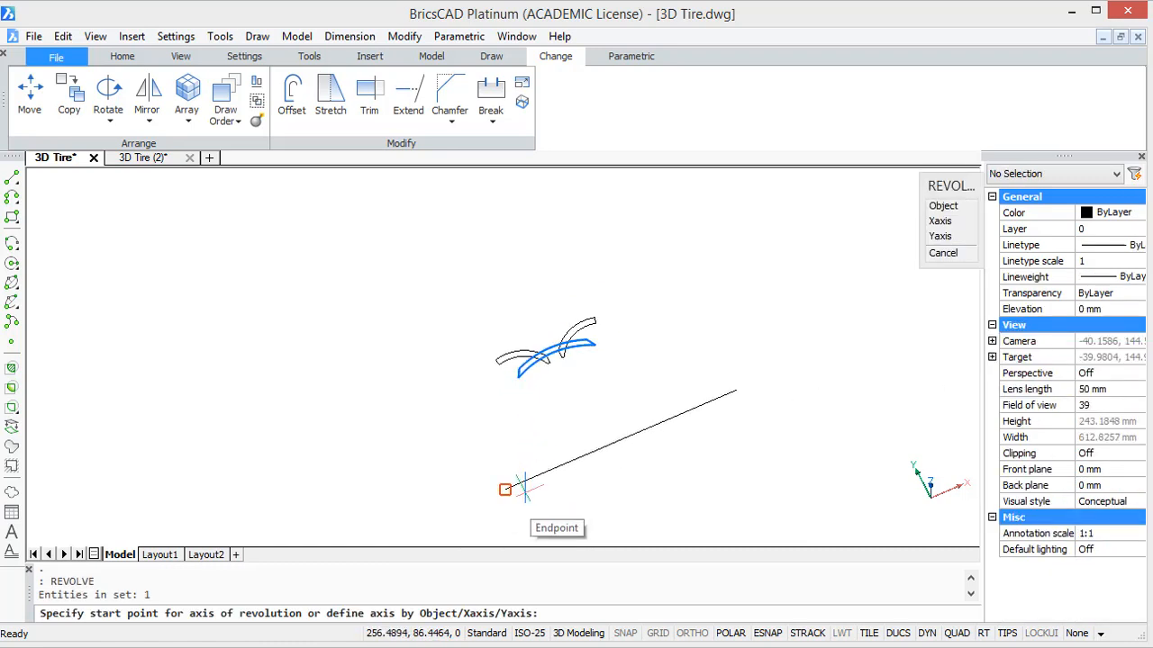
{"action": "left_click", "coordinate": [505, 489]}
{"action": "left_click", "coordinate": [737, 390]}
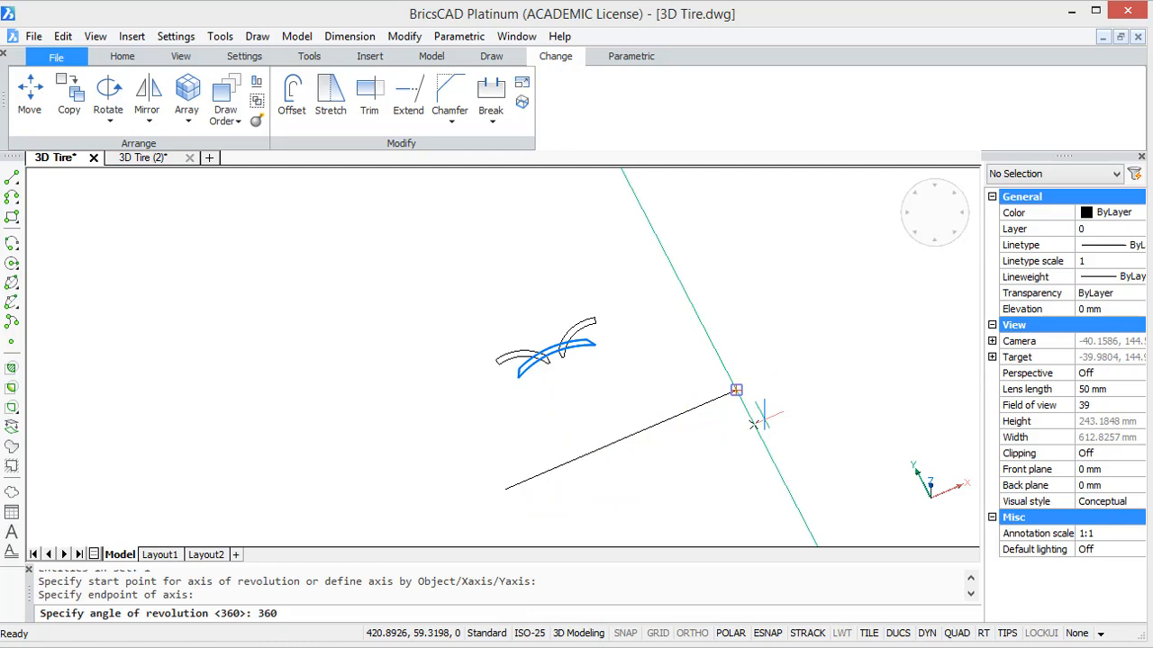
{"action": "key", "text": "Return"}
{"action": "middle_click_drag", "start_coordinate": [701, 441], "coordinate": [702, 385]}
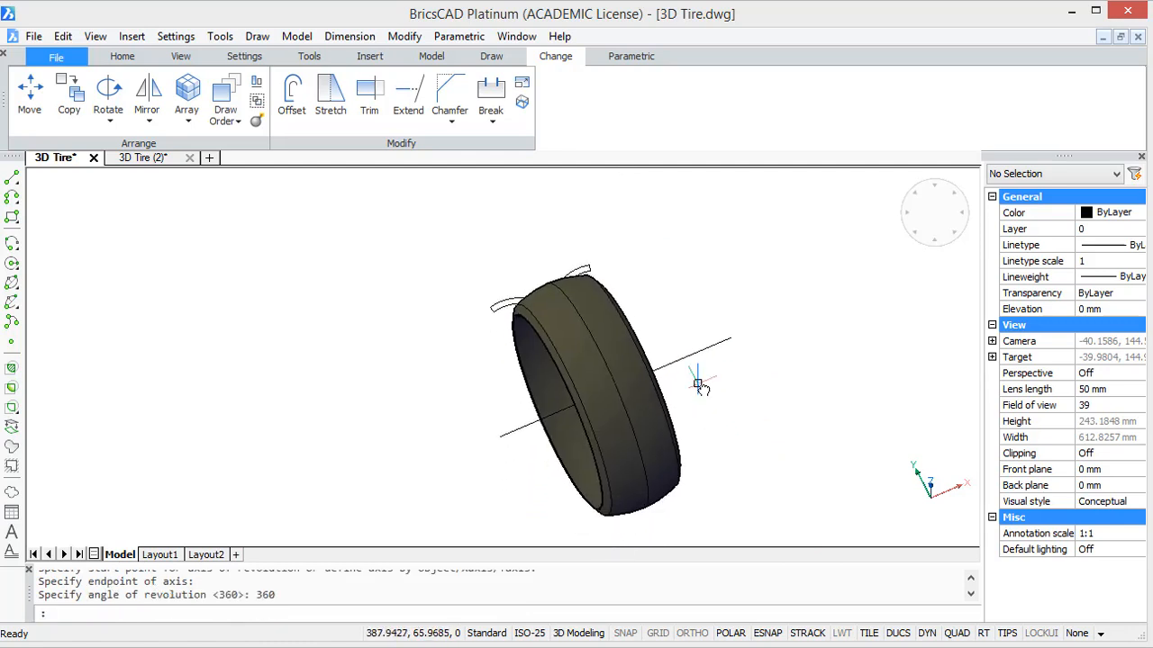
Step: Move both groove outlines about 74 mm along the negative Y direction, from a groove corner toward the tire's axis line
{"action": "middle_click_drag", "start_coordinate": [688, 346], "coordinate": [813, 343], "text": "shift"}
{"action": "scroll", "coordinate": [369, 357], "scroll_direction": "up", "scroll_amount": 3}
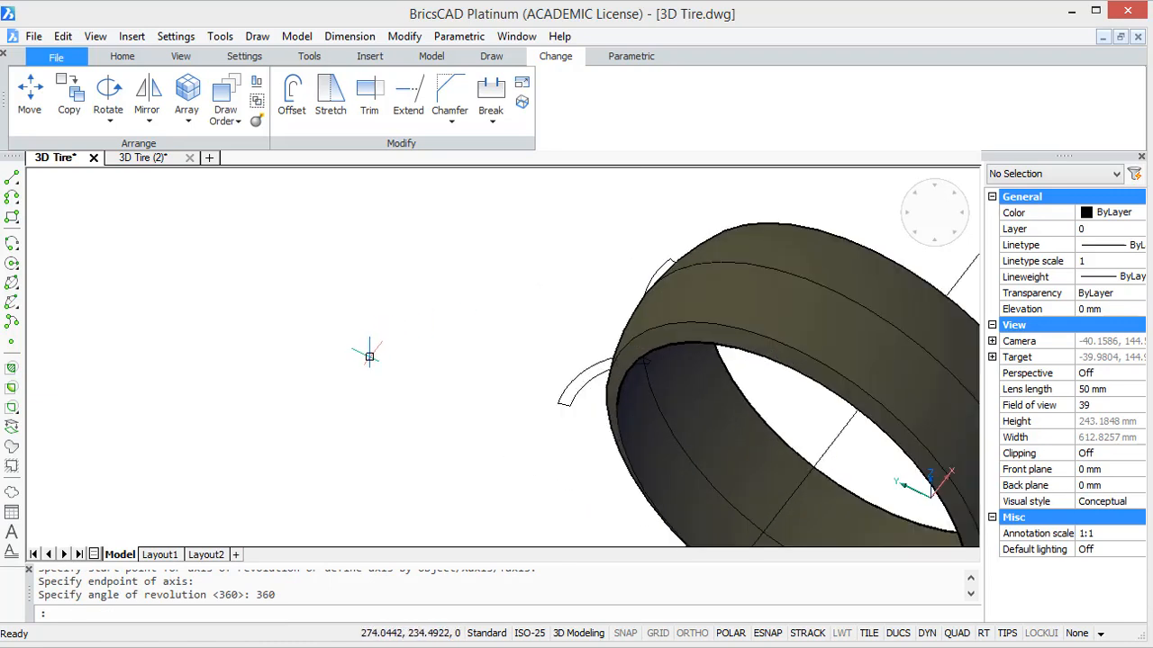
{"action": "middle_click_drag", "start_coordinate": [538, 352], "coordinate": [499, 339]}
{"action": "scroll", "coordinate": [500, 340], "scroll_direction": "up", "scroll_amount": 2}
{"action": "left_click", "coordinate": [549, 359]}
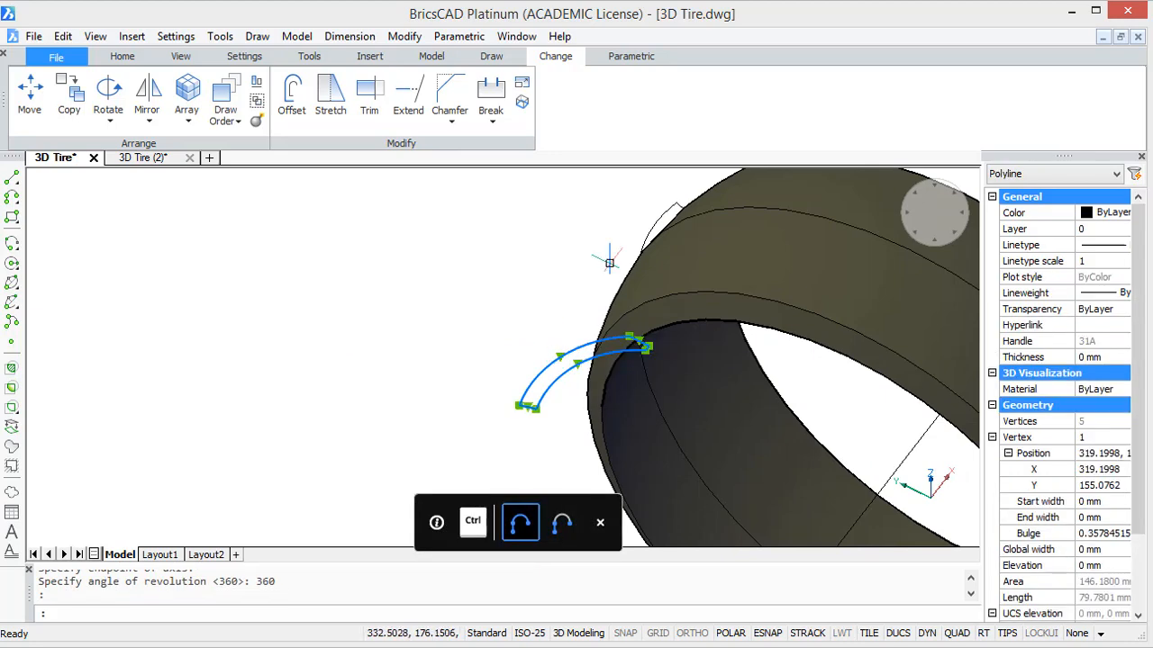
{"action": "left_click", "coordinate": [659, 219]}
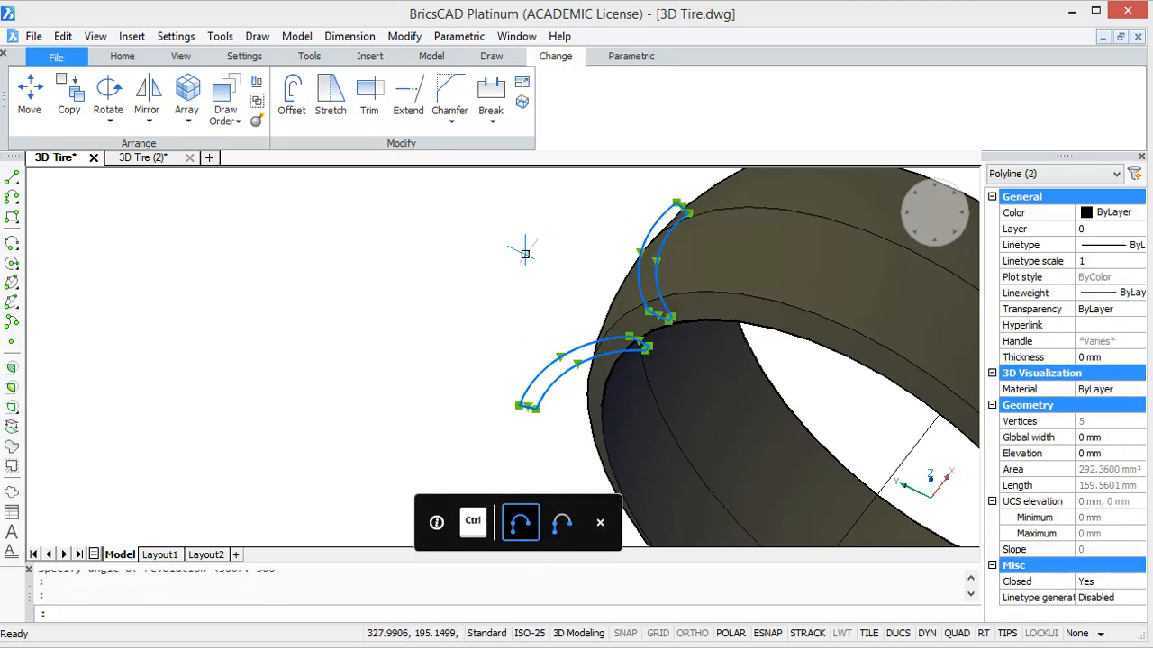
{"action": "left_click", "coordinate": [29, 95]}
{"action": "middle_click_drag", "start_coordinate": [663, 410], "coordinate": [502, 280]}
{"action": "scroll", "coordinate": [501, 279], "scroll_direction": "down", "scroll_amount": 2}
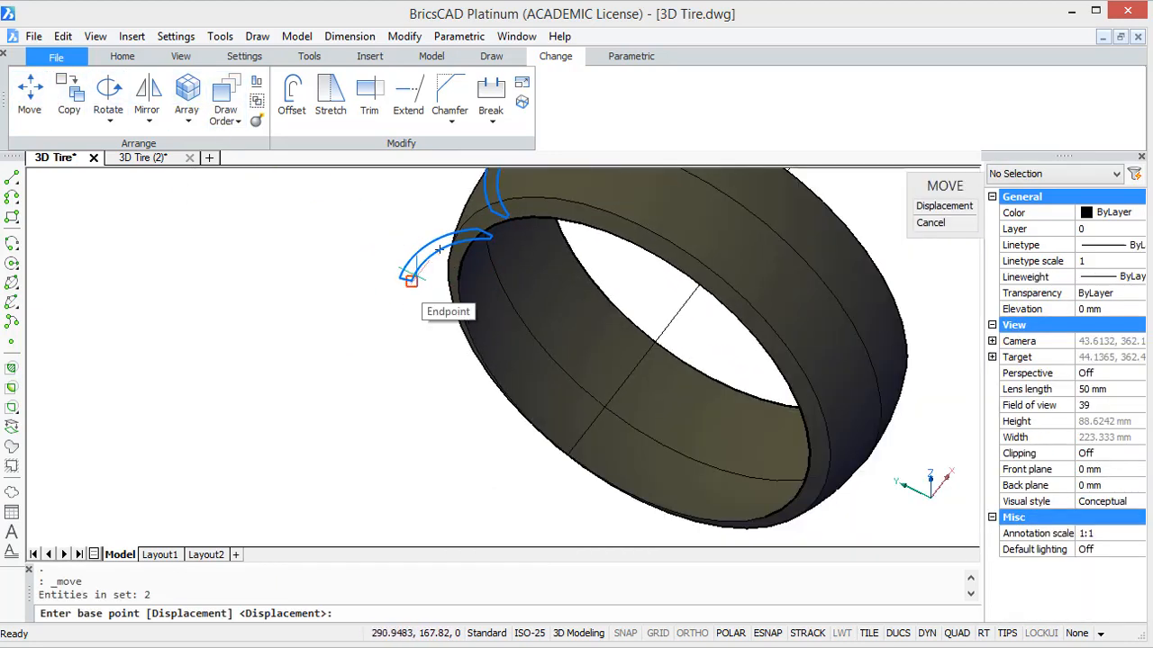
{"action": "left_click", "coordinate": [410, 280]}
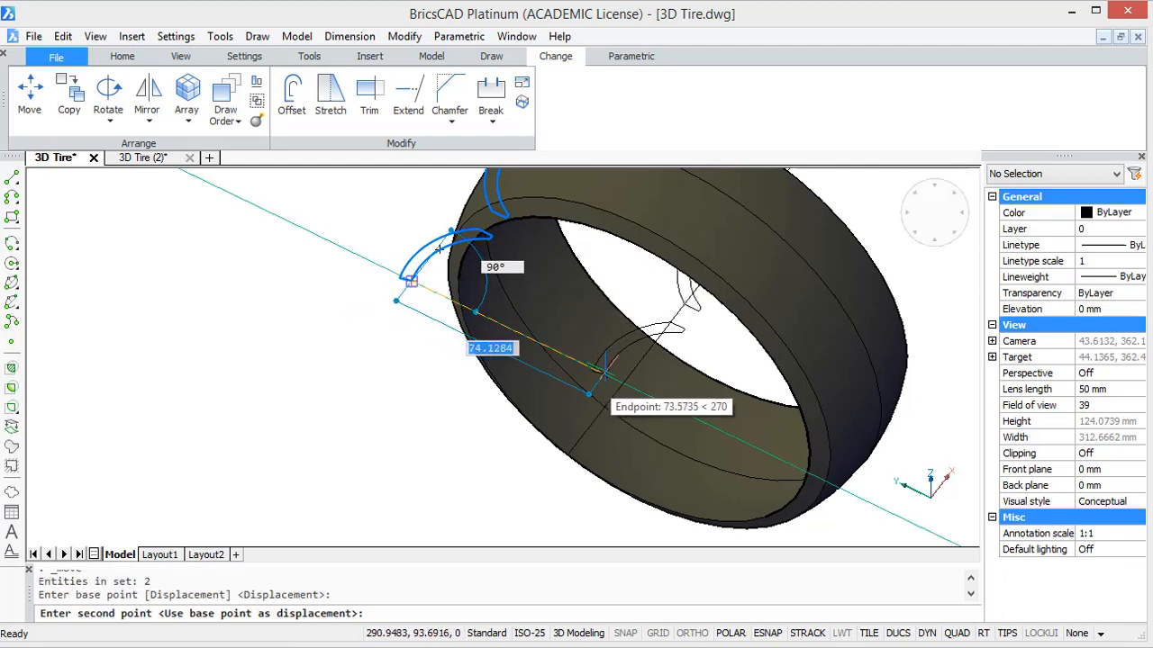
{"action": "left_click", "coordinate": [606, 371]}
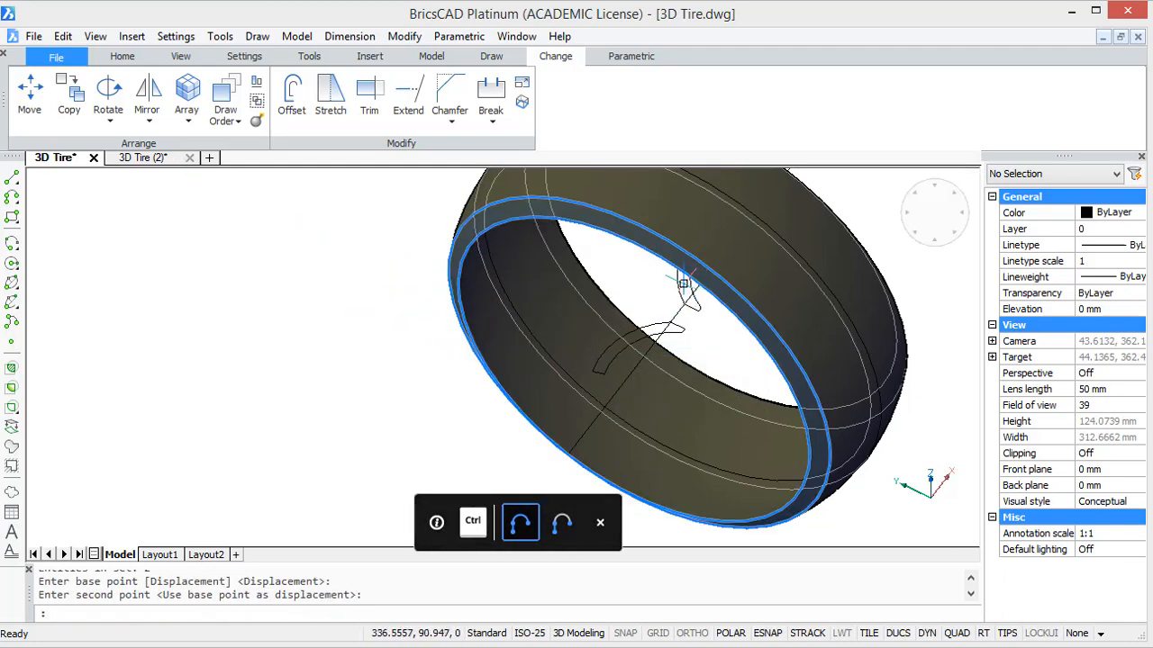
Step: Move both groove outlines about 98 mm up along Z so they sit above the tread ring
{"action": "left_click", "coordinate": [676, 288]}
{"action": "left_click", "coordinate": [648, 325]}
{"action": "middle_click_drag", "start_coordinate": [684, 310], "coordinate": [653, 460], "text": "shift"}
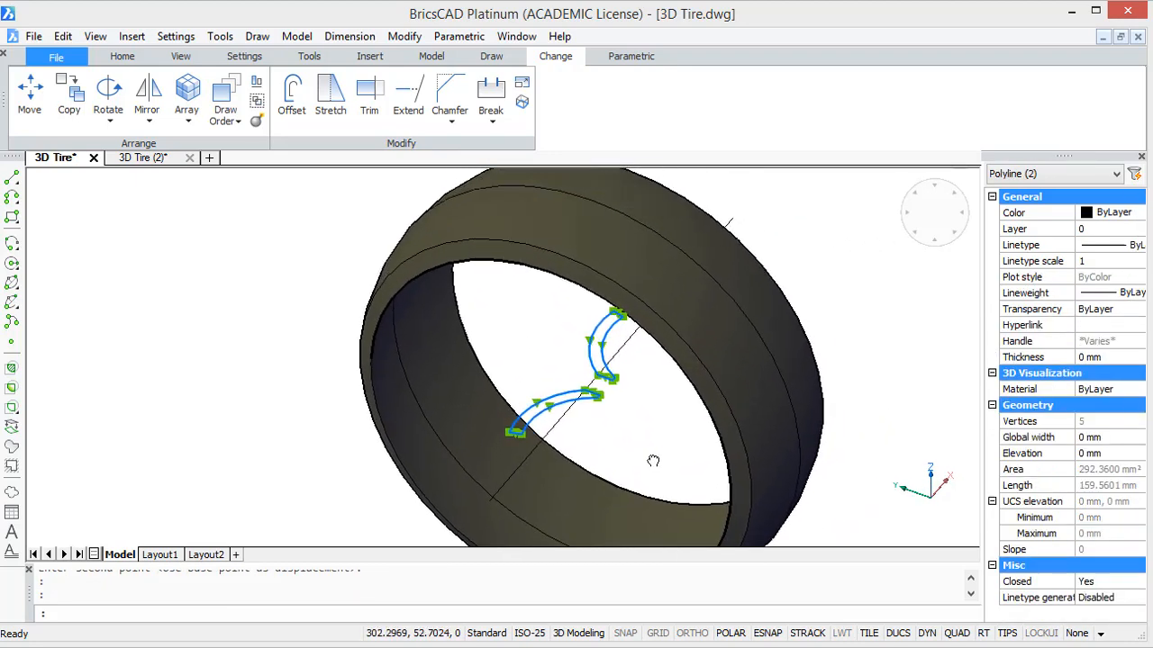
{"action": "left_click", "coordinate": [599, 396]}
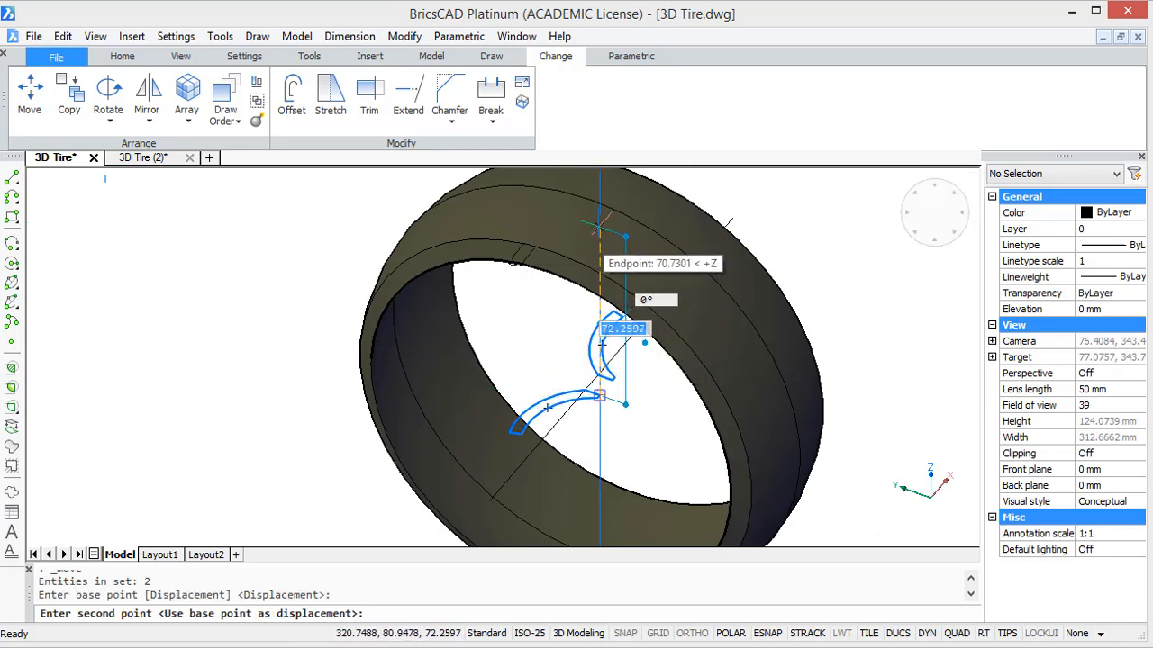
{"action": "scroll", "coordinate": [594, 244], "scroll_direction": "down", "scroll_amount": 3}
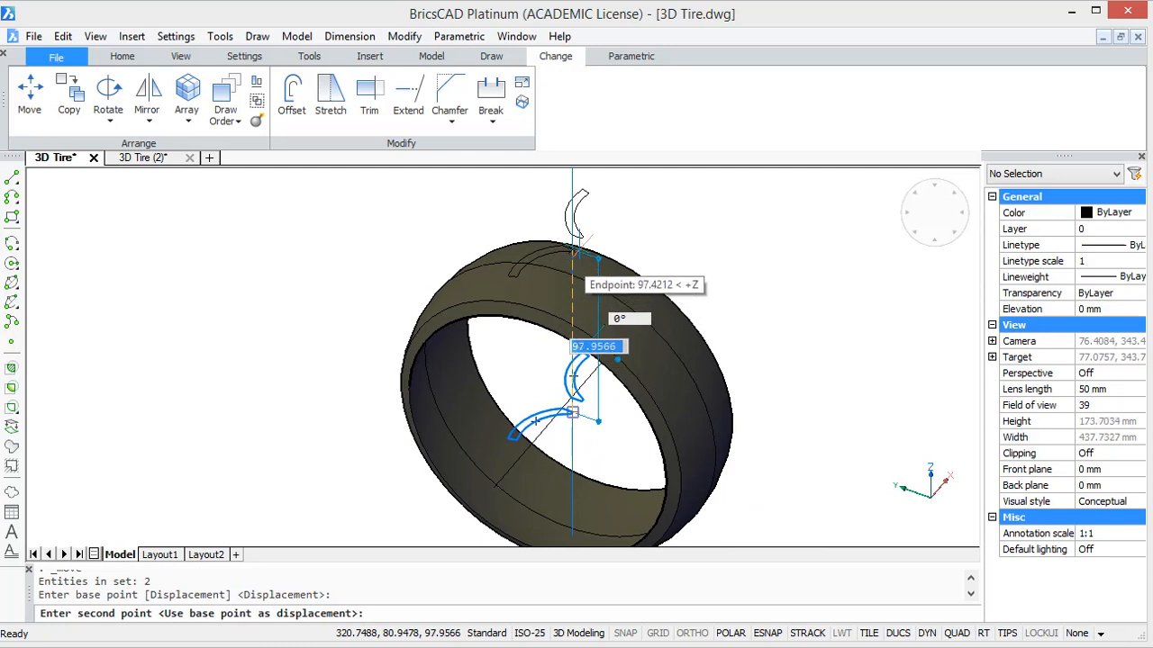
{"action": "left_click", "coordinate": [579, 251]}
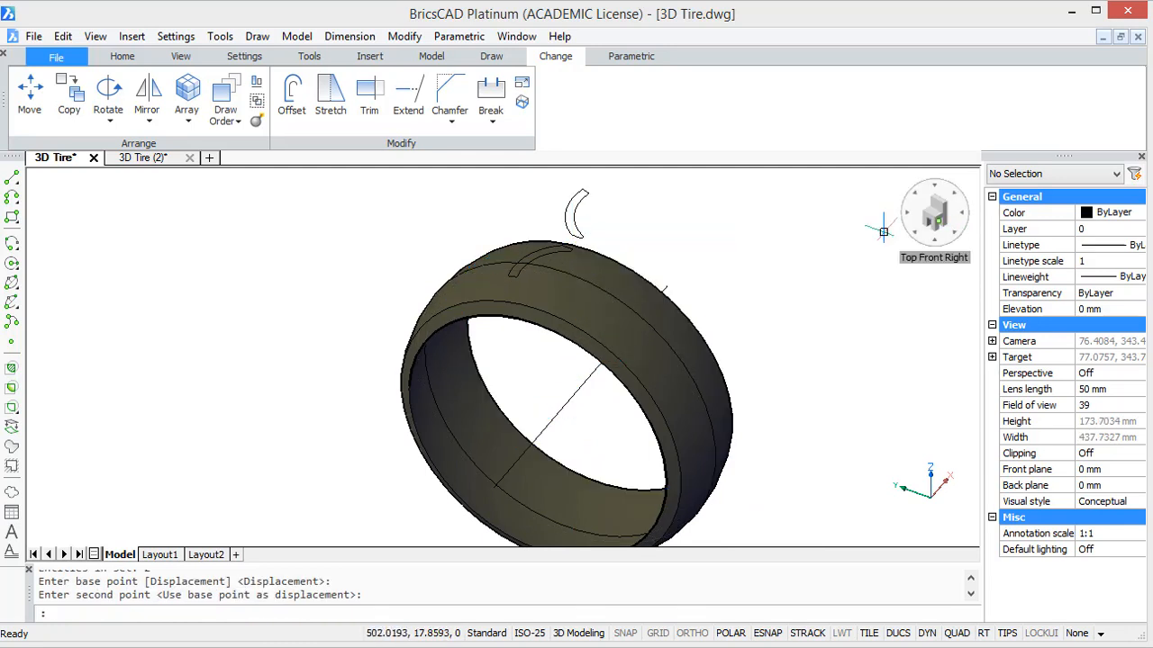
Step: Extrude both curved groove outlines about 72 mm downward through the tread ring as solids
{"action": "left_click", "coordinate": [938, 219]}
{"action": "scroll", "coordinate": [622, 308], "scroll_direction": "up", "scroll_amount": 2}
{"action": "mouse_move", "coordinate": [623, 309]}
{"action": "middle_mouse_down"}
{"action": "mouse_move", "coordinate": [752, 295]}
{"action": "mouse_move", "coordinate": [770, 306]}
{"action": "middle_mouse_up"}
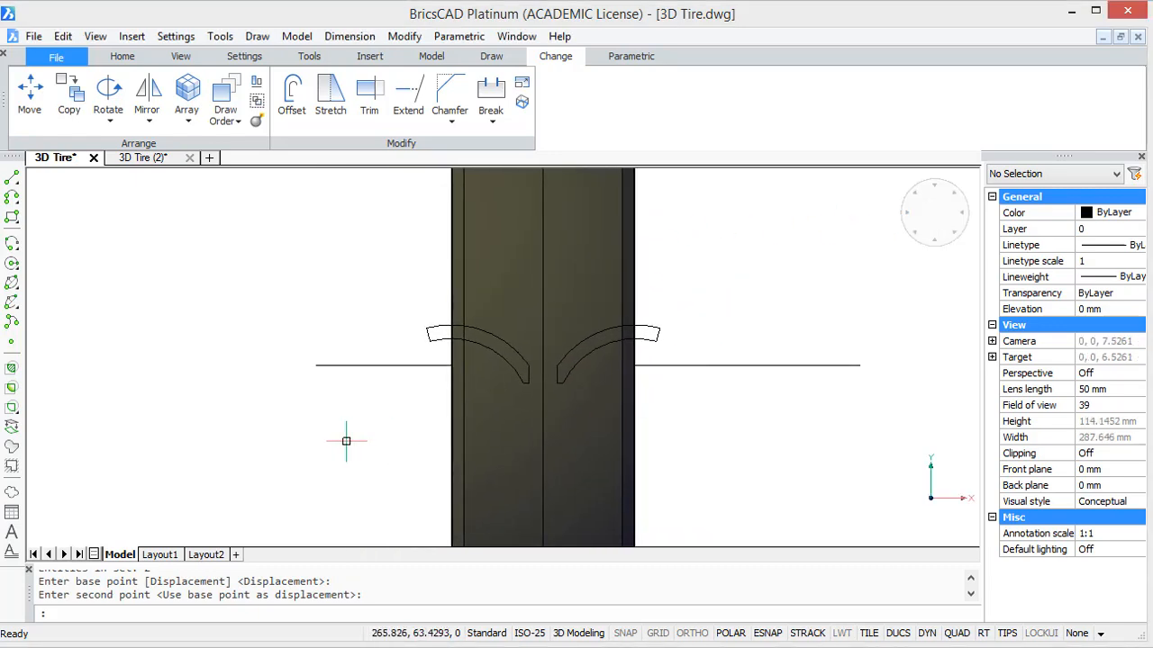
{"action": "middle_click_drag", "start_coordinate": [346, 442], "coordinate": [493, 382], "text": "shift"}
{"action": "left_click", "coordinate": [595, 229]}
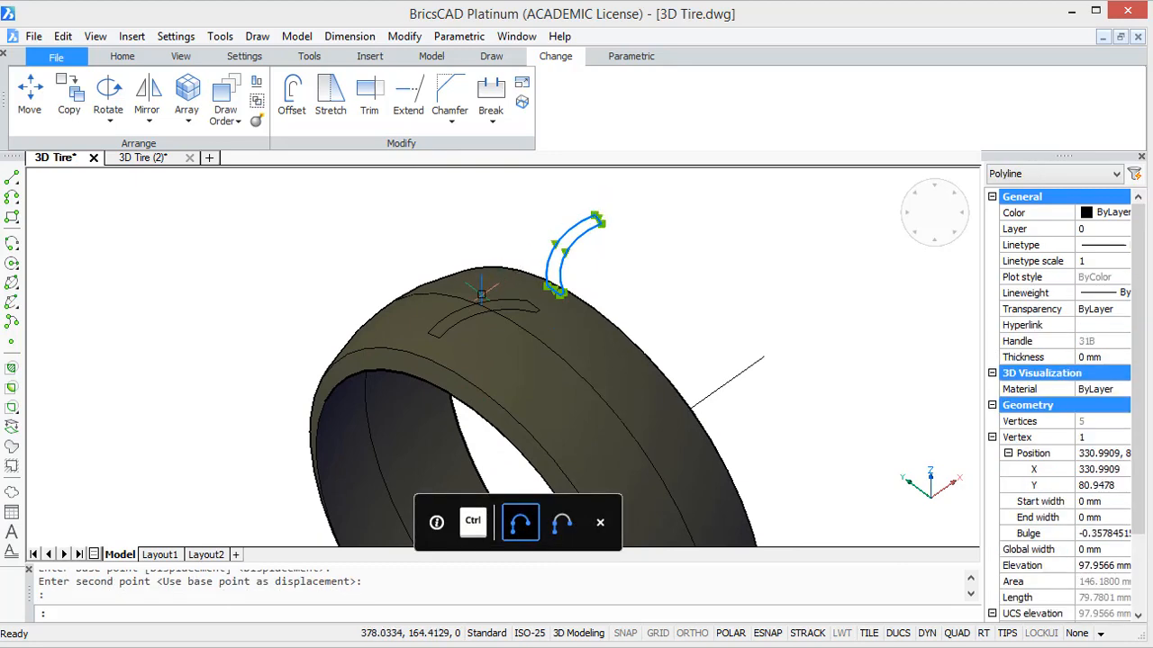
{"action": "left_click", "coordinate": [471, 315]}
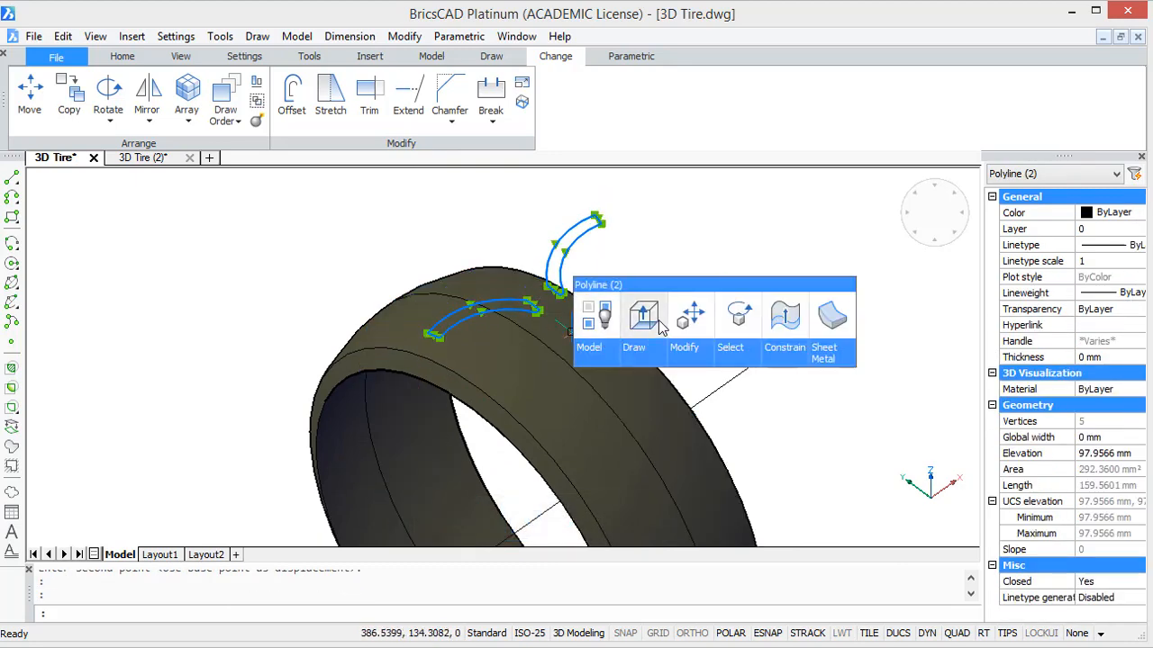
{"action": "left_click", "coordinate": [659, 321]}
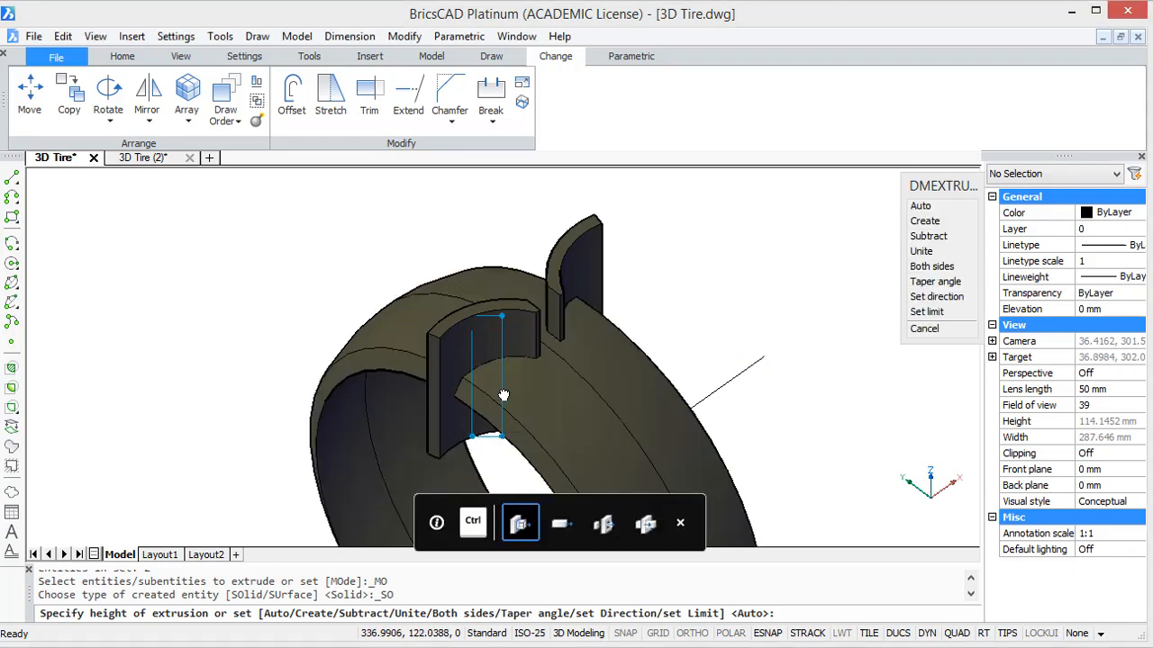
{"action": "middle_click_drag", "start_coordinate": [488, 431], "coordinate": [524, 337]}
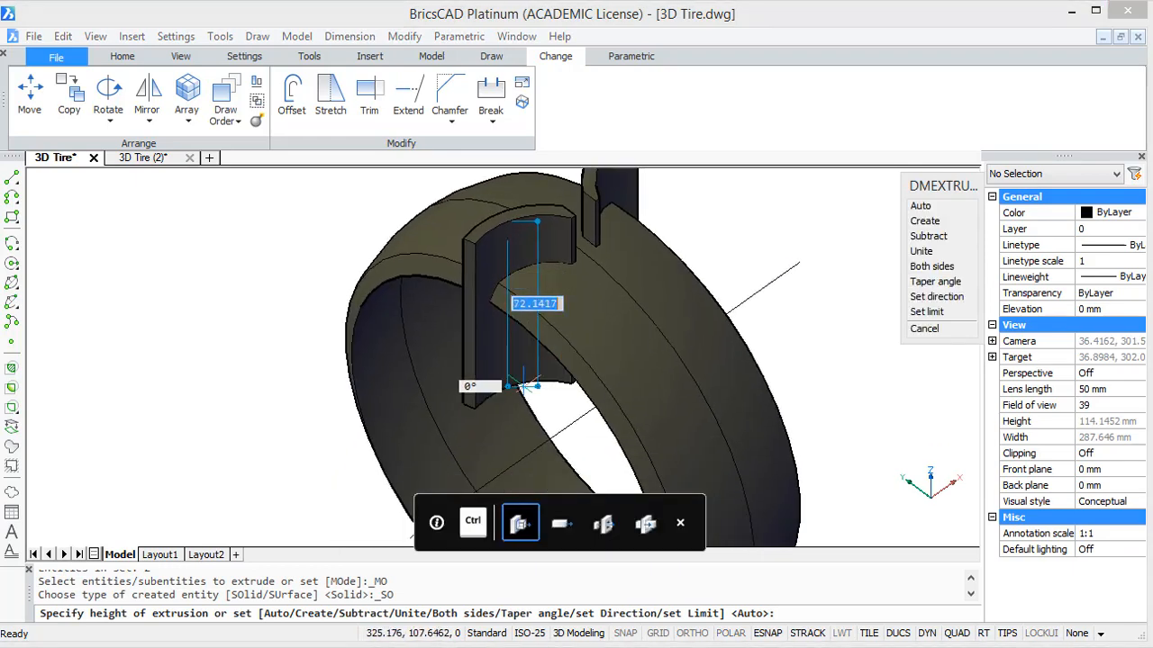
{"action": "left_click", "coordinate": [524, 385]}
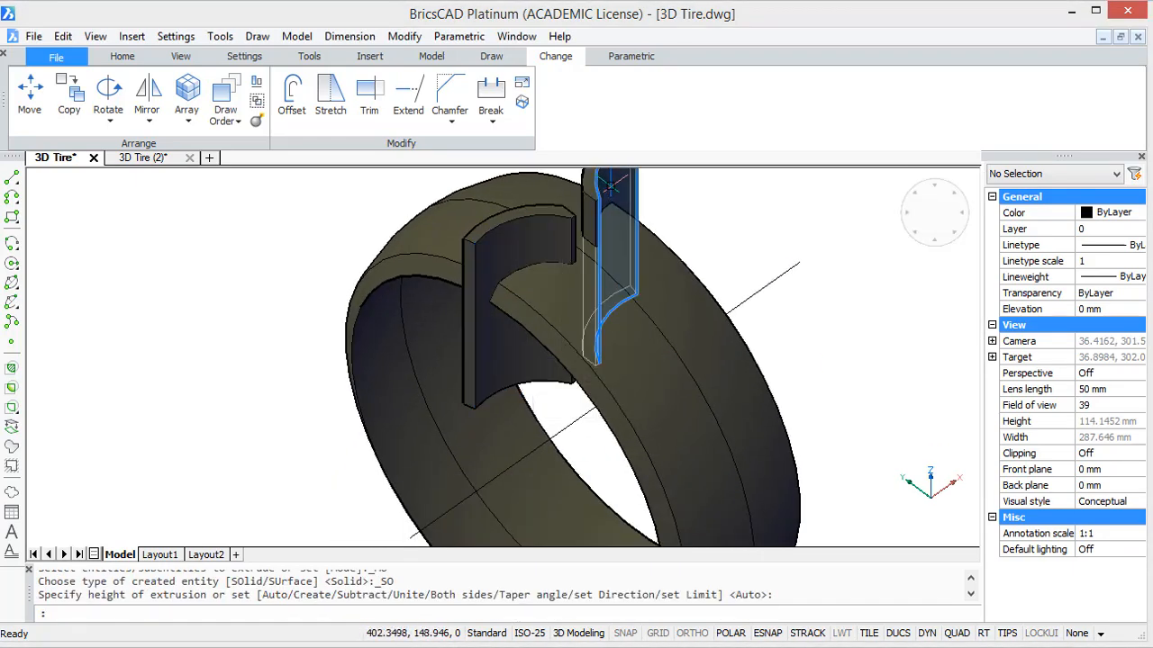
Step: Create a 3D polar array of both groove solids with 28 items over 360 degrees, rotating copies around the long horizontal line's endpoints
{"action": "scroll", "coordinate": [600, 209], "scroll_direction": "down", "scroll_amount": 2}
{"action": "middle_click_drag", "start_coordinate": [600, 212], "coordinate": [622, 306]}
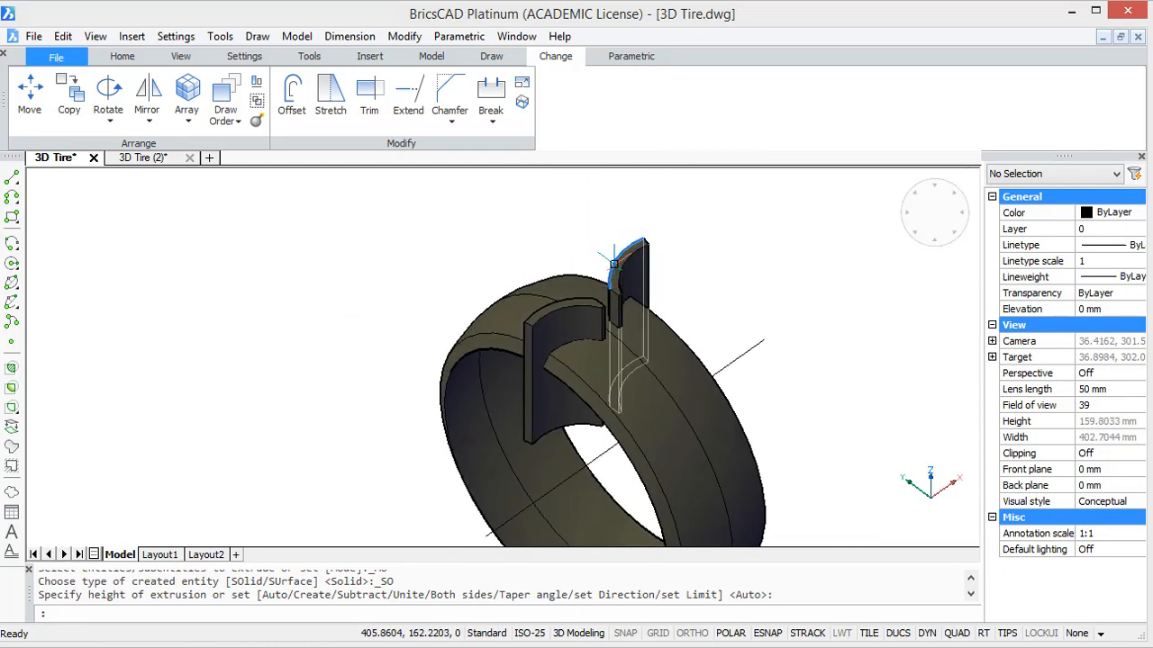
{"action": "mouse_move", "coordinate": [614, 264]}
{"action": "scroll", "coordinate": [616, 263], "scroll_direction": "up", "scroll_amount": 2}
{"action": "left_click", "coordinate": [617, 264]}
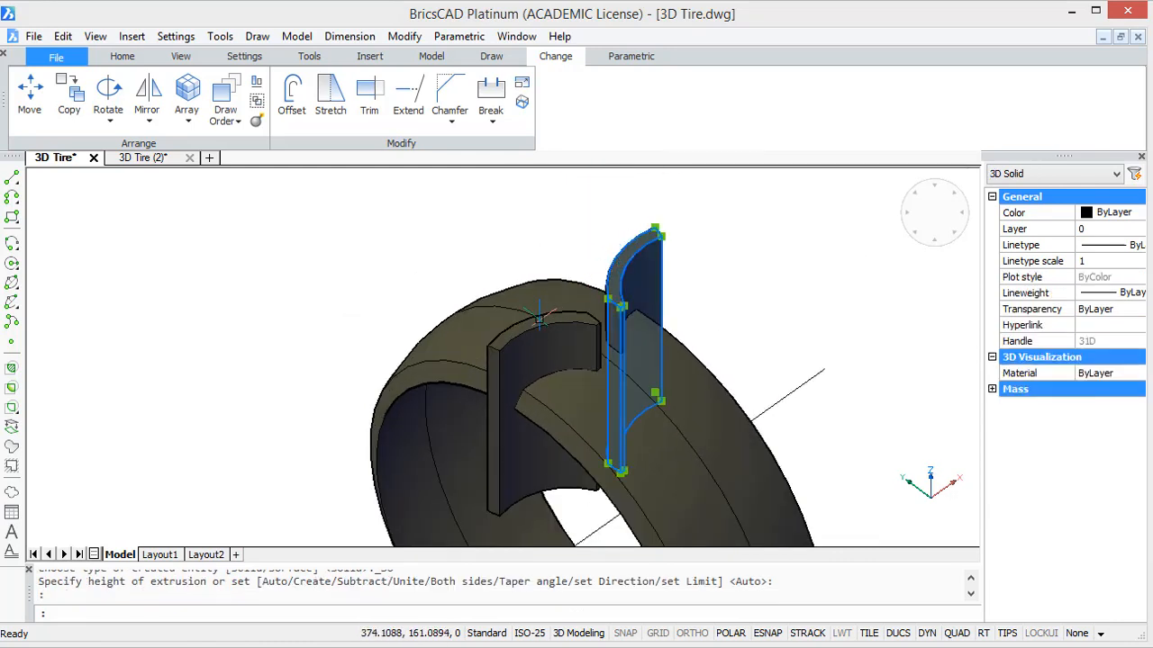
{"action": "left_click", "coordinate": [541, 326]}
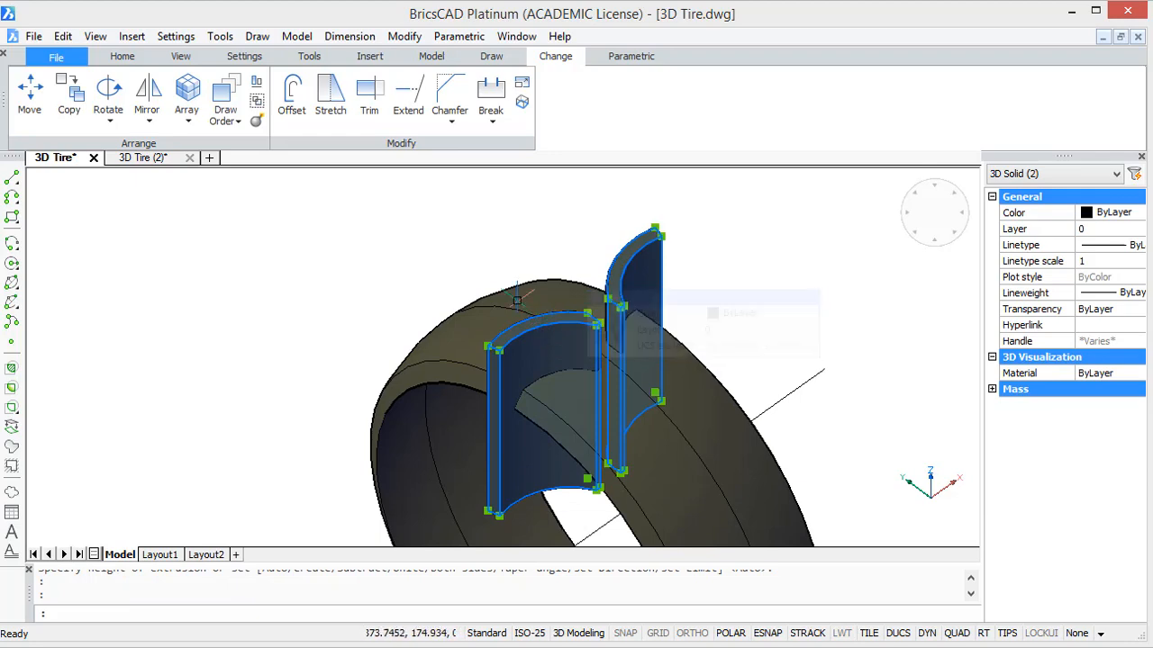
{"action": "left_click", "coordinate": [186, 117]}
{"action": "left_click", "coordinate": [233, 149]}
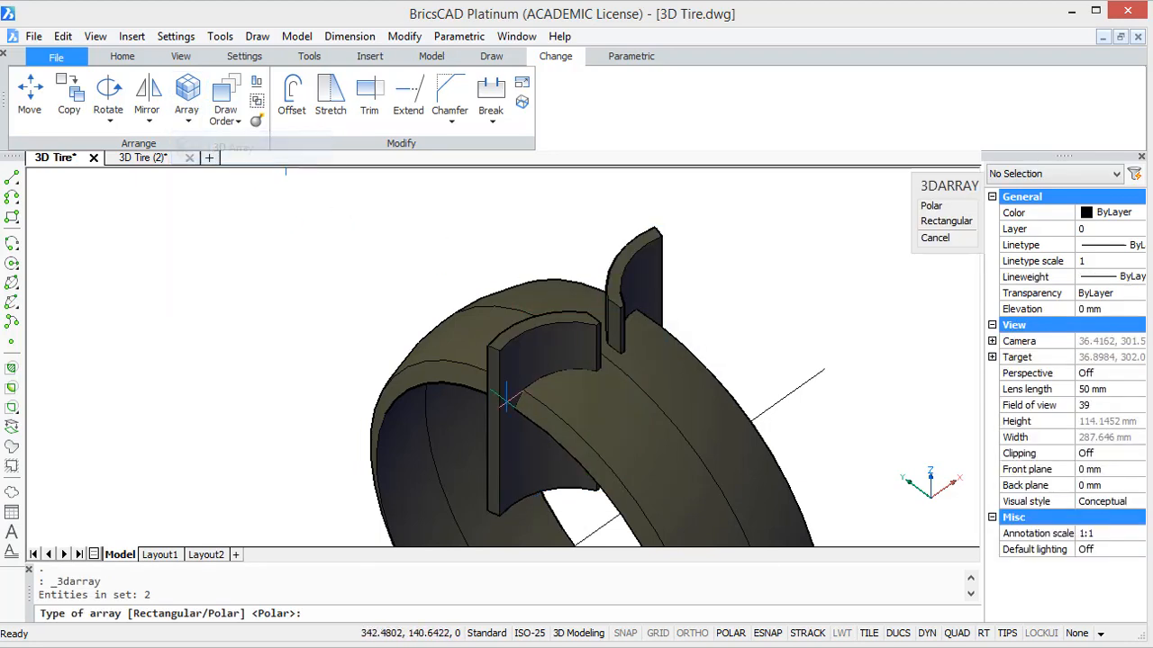
{"action": "left_click", "coordinate": [941, 205]}
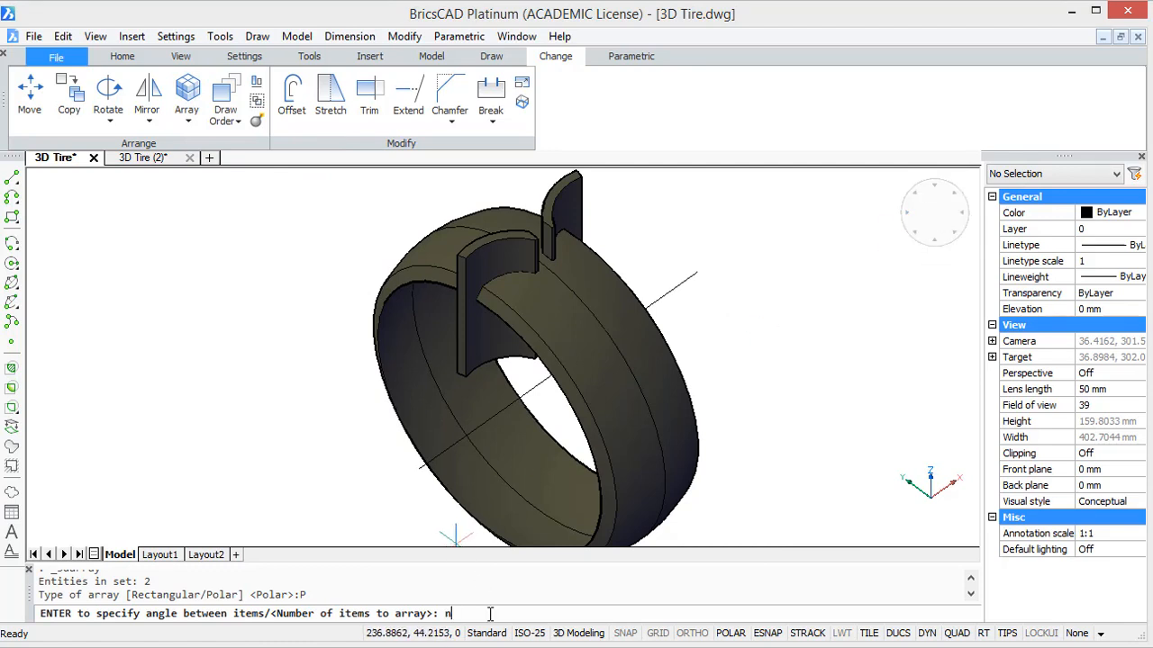
{"action": "type", "text": "n"}
{"action": "key", "text": "Return"}
{"action": "type", "text": "28"}
{"action": "key", "text": "Return"}
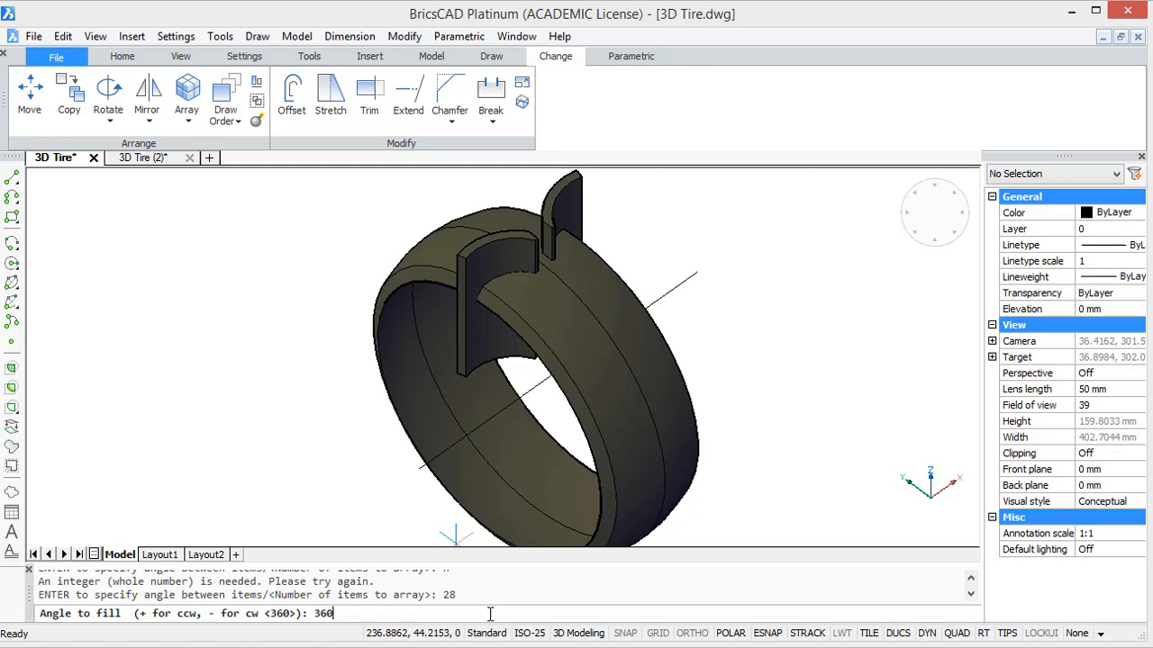
{"action": "key", "text": "Return"}
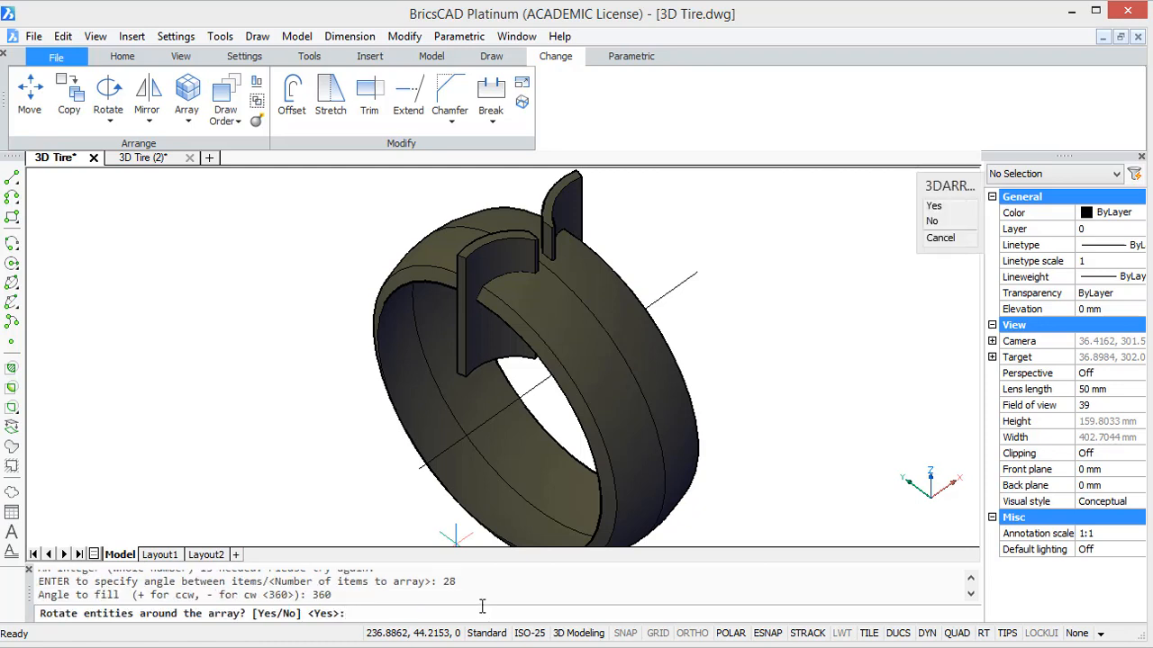
{"action": "key", "text": "Return"}
{"action": "scroll", "coordinate": [449, 561], "scroll_direction": "up", "scroll_amount": 3}
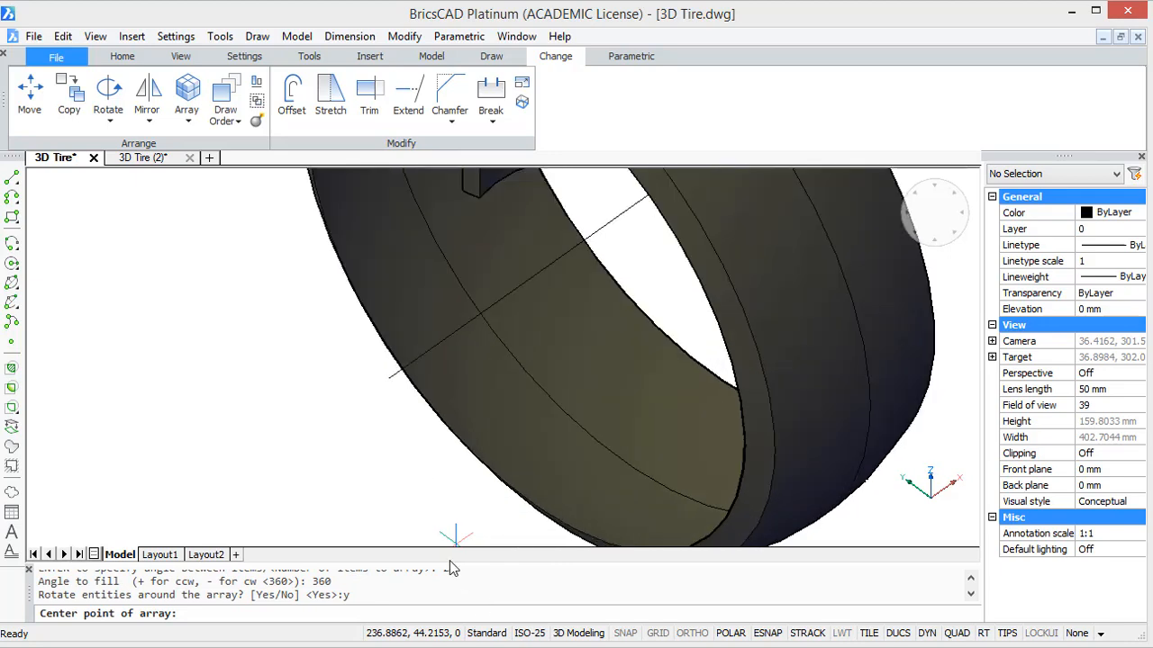
{"action": "left_click", "coordinate": [388, 378]}
{"action": "scroll", "coordinate": [388, 378], "scroll_direction": "down", "scroll_amount": 4}
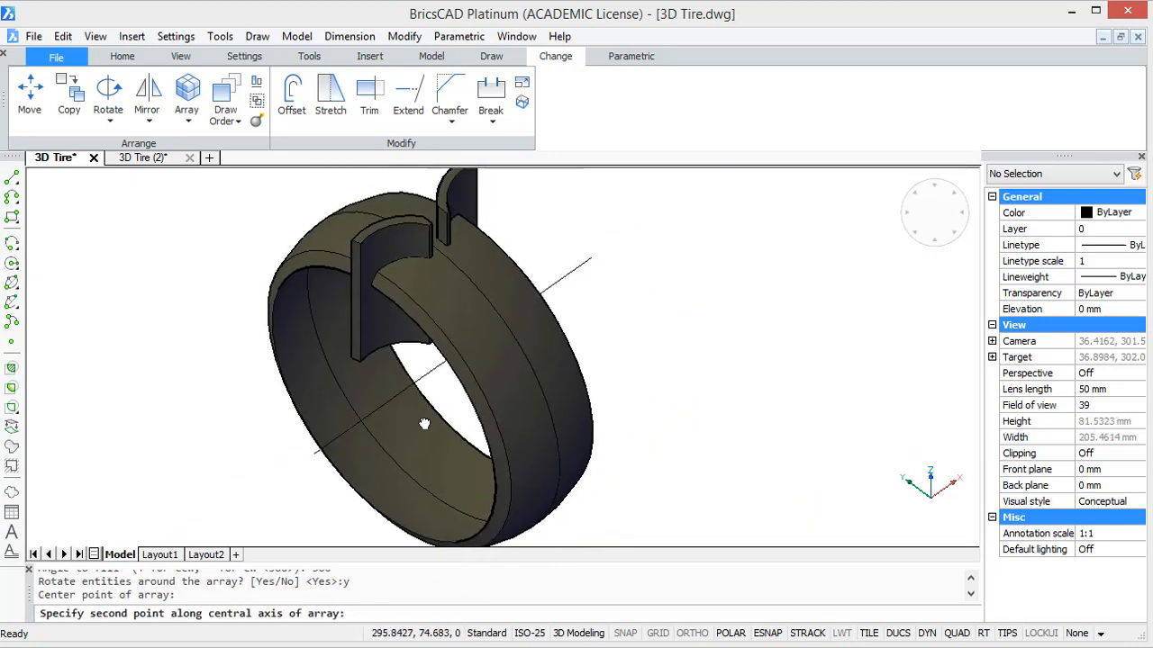
{"action": "left_click", "coordinate": [593, 256]}
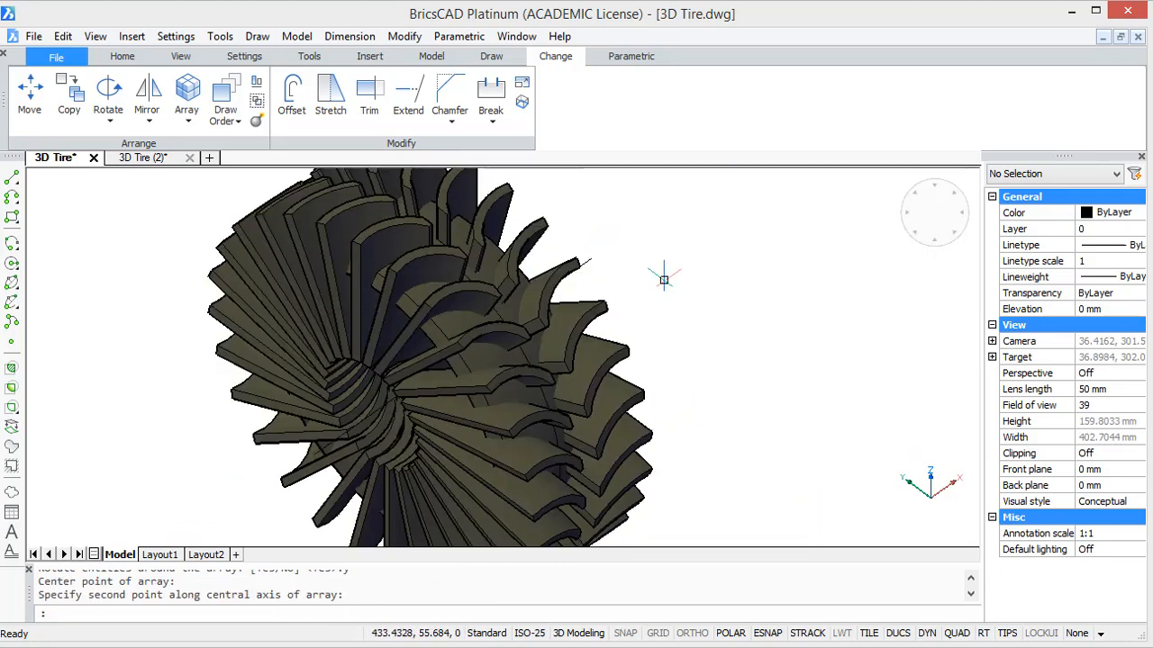
Step: Start a Subtract operation with the revolved tire ring as the solid to subtract from
{"action": "middle_click_drag", "start_coordinate": [251, 494], "coordinate": [370, 457], "text": "shift"}
{"action": "middle_click_drag", "start_coordinate": [486, 455], "coordinate": [451, 494], "text": "shift"}
{"action": "scroll", "coordinate": [415, 483], "scroll_direction": "up", "scroll_amount": 2}
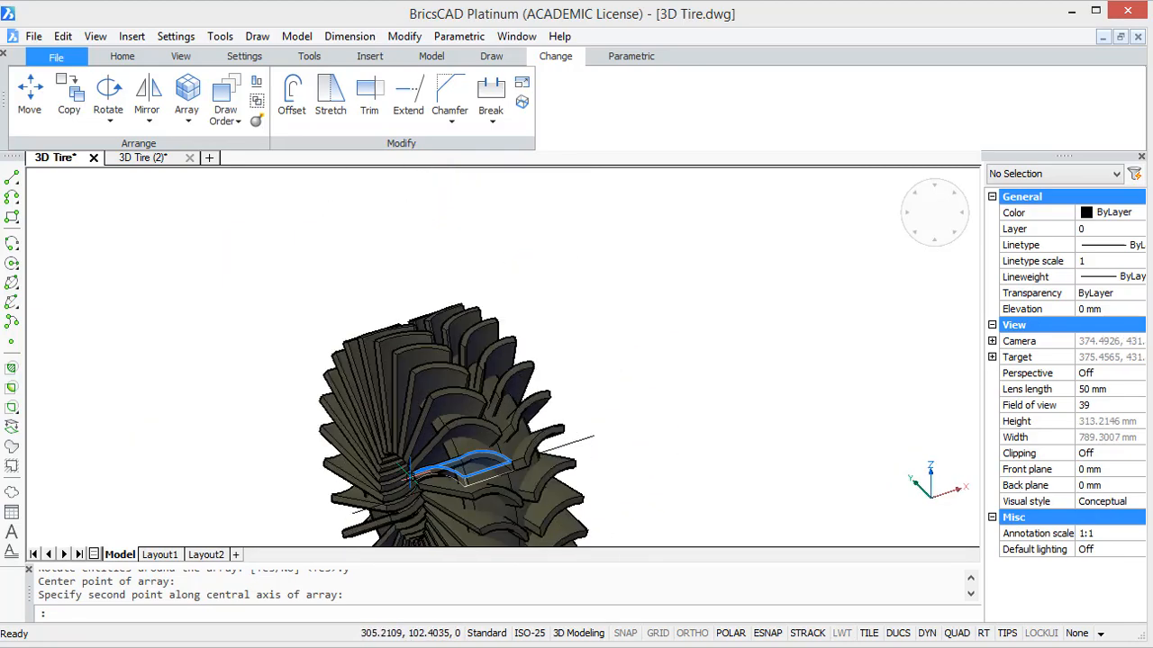
{"action": "middle_click_drag", "start_coordinate": [390, 472], "coordinate": [417, 473]}
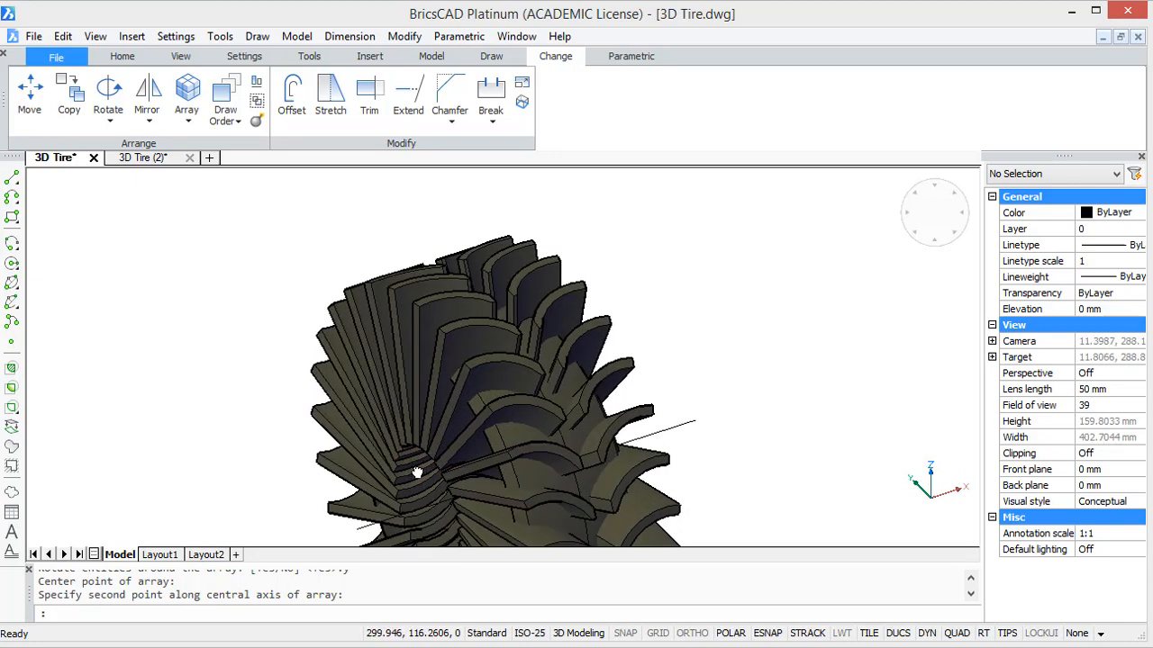
{"action": "left_click", "coordinate": [441, 57]}
{"action": "left_click", "coordinate": [449, 120]}
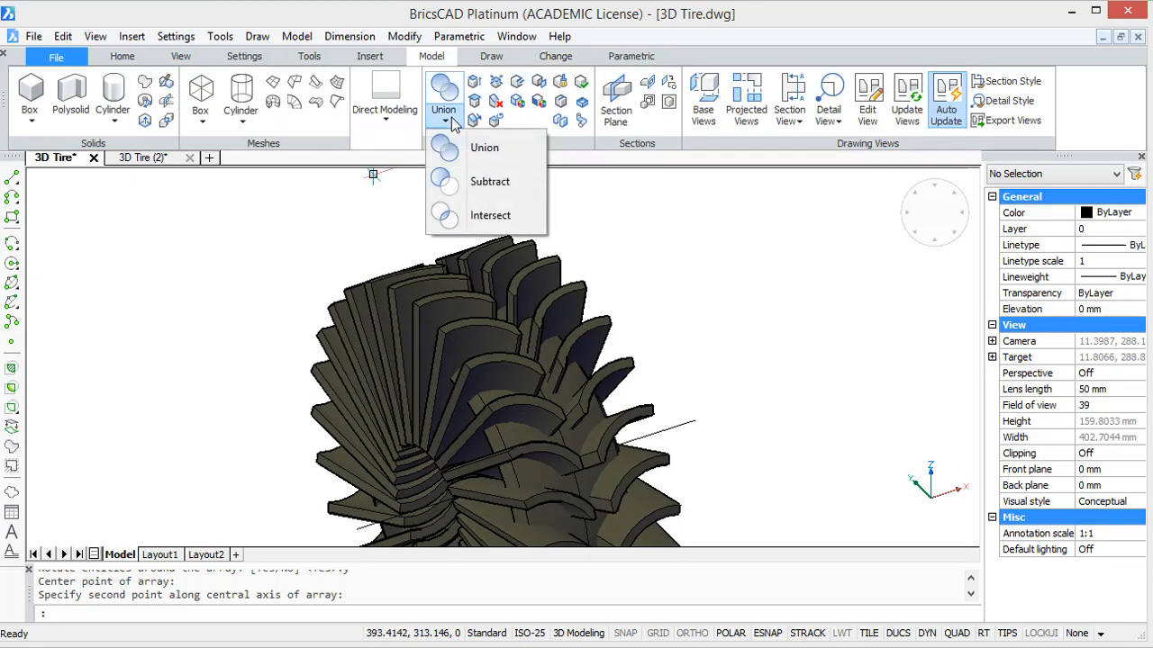
{"action": "left_click", "coordinate": [470, 180]}
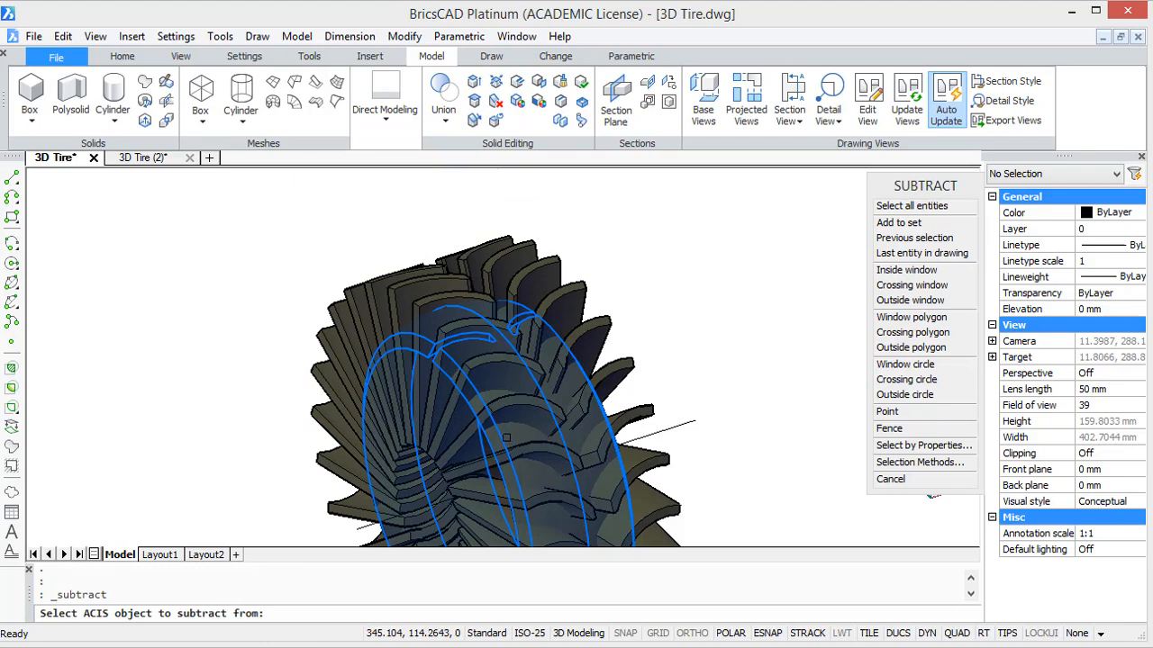
{"action": "left_click", "coordinate": [506, 438]}
{"action": "key", "text": "Return"}
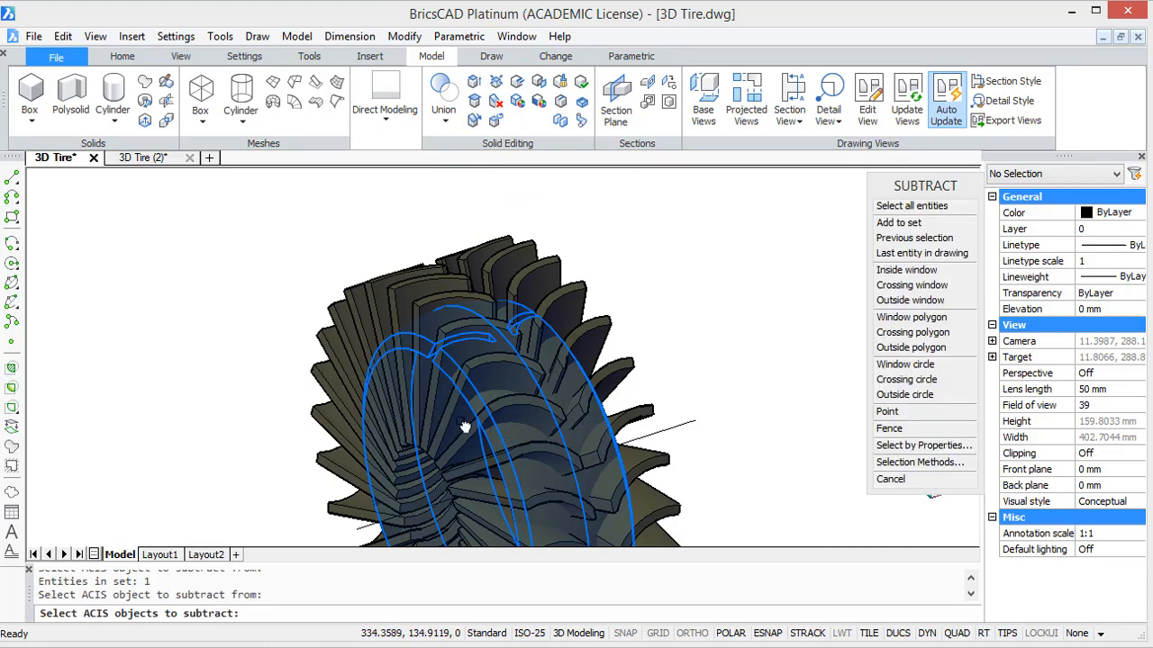
Step: Window-select the arrayed groove solids around the upper and middle parts of the tire as the objects to subtract
{"action": "scroll", "coordinate": [463, 424], "scroll_direction": "down", "scroll_amount": 3}
{"action": "left_click", "coordinate": [362, 218]}
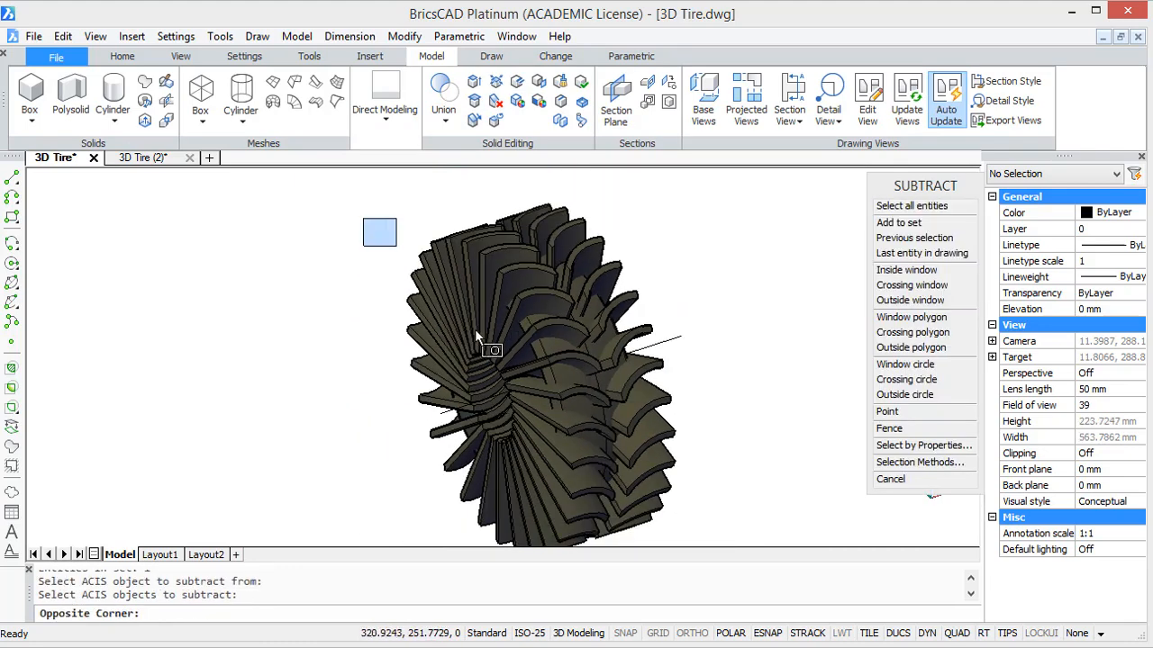
{"action": "left_click", "coordinate": [549, 471]}
{"action": "scroll", "coordinate": [400, 263], "scroll_direction": "down", "scroll_amount": 2}
{"action": "left_click", "coordinate": [443, 240]}
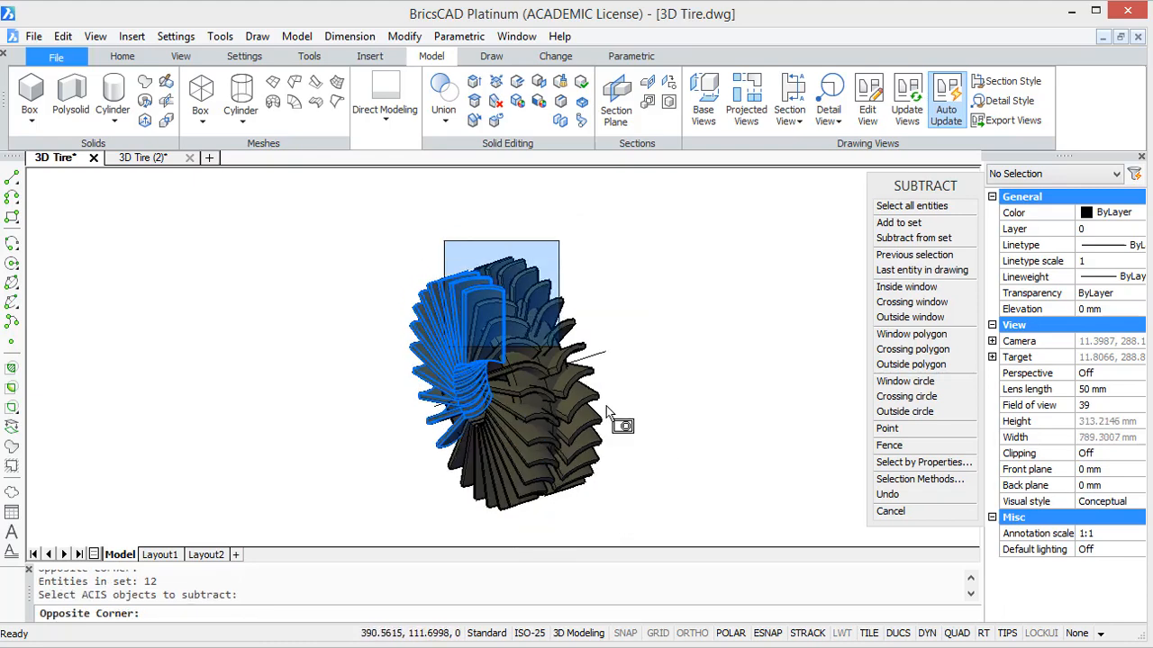
{"action": "left_click", "coordinate": [647, 485]}
{"action": "left_click", "coordinate": [383, 448]}
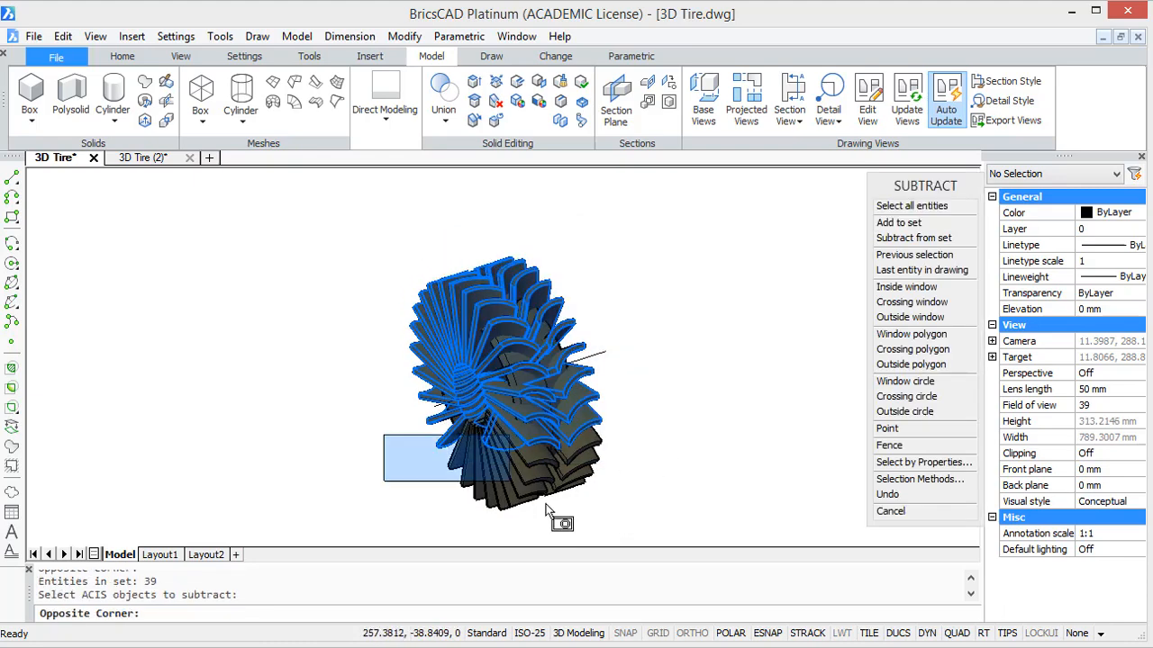
{"action": "left_click", "coordinate": [585, 535]}
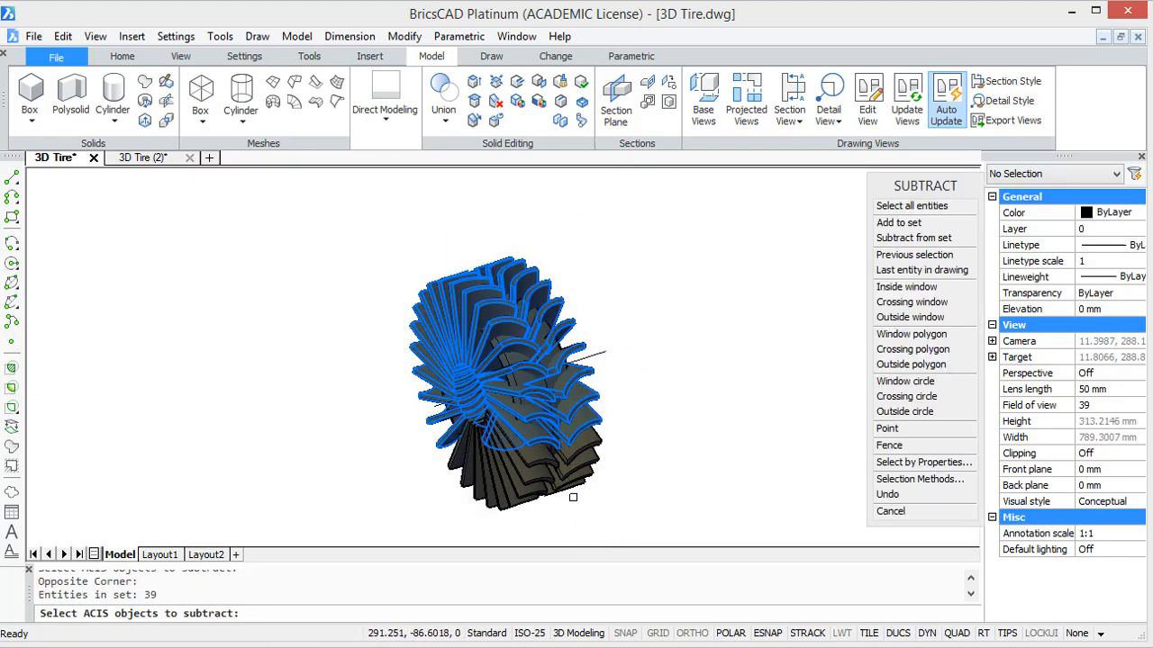
Step: Add the unselected groove solids in the tire's lower part to the subtraction set, working from a side view
{"action": "scroll", "coordinate": [531, 444], "scroll_direction": "up", "scroll_amount": 8}
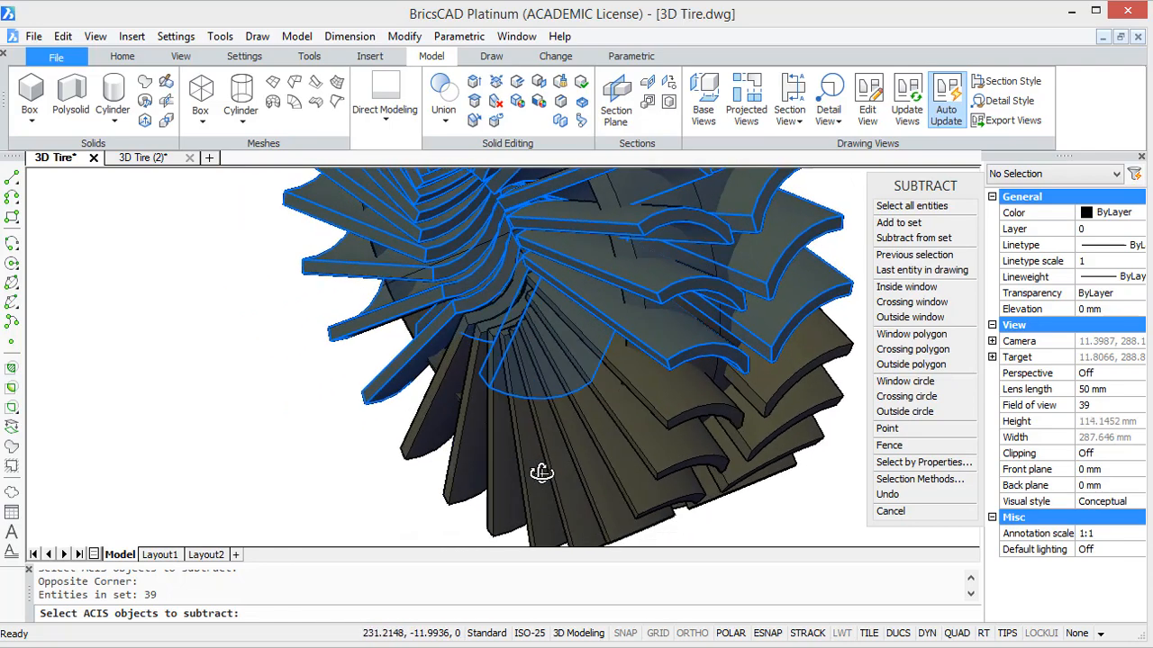
{"action": "scroll", "coordinate": [629, 462], "scroll_direction": "down", "scroll_amount": 6}
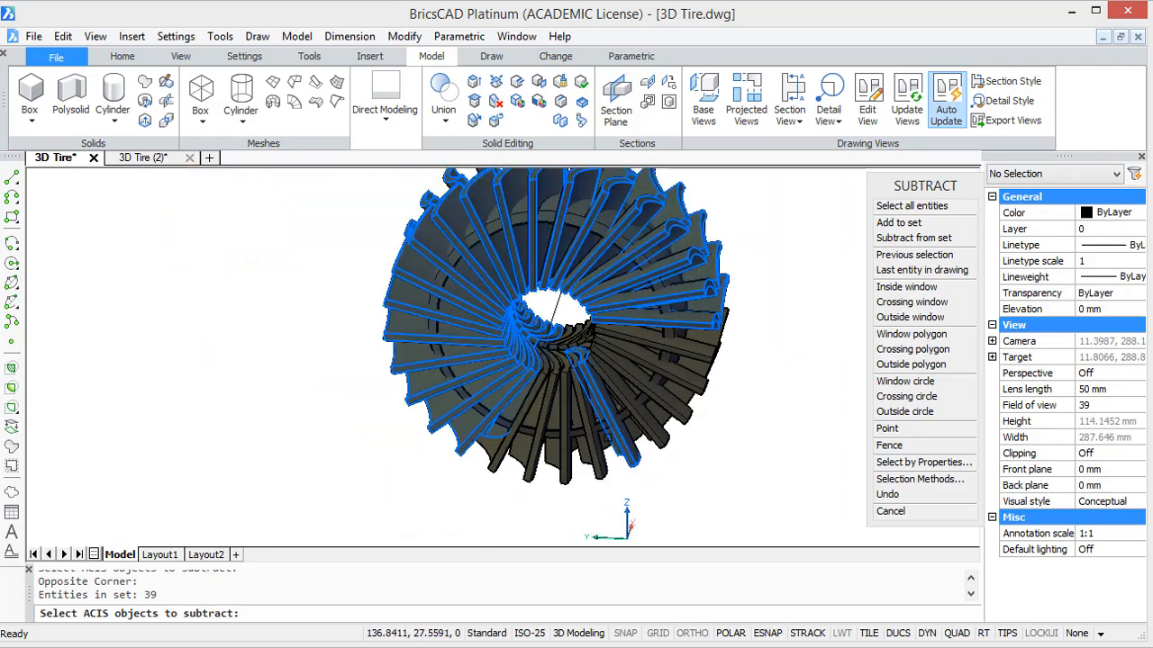
{"action": "left_click", "coordinate": [568, 313]}
{"action": "left_click", "coordinate": [758, 492]}
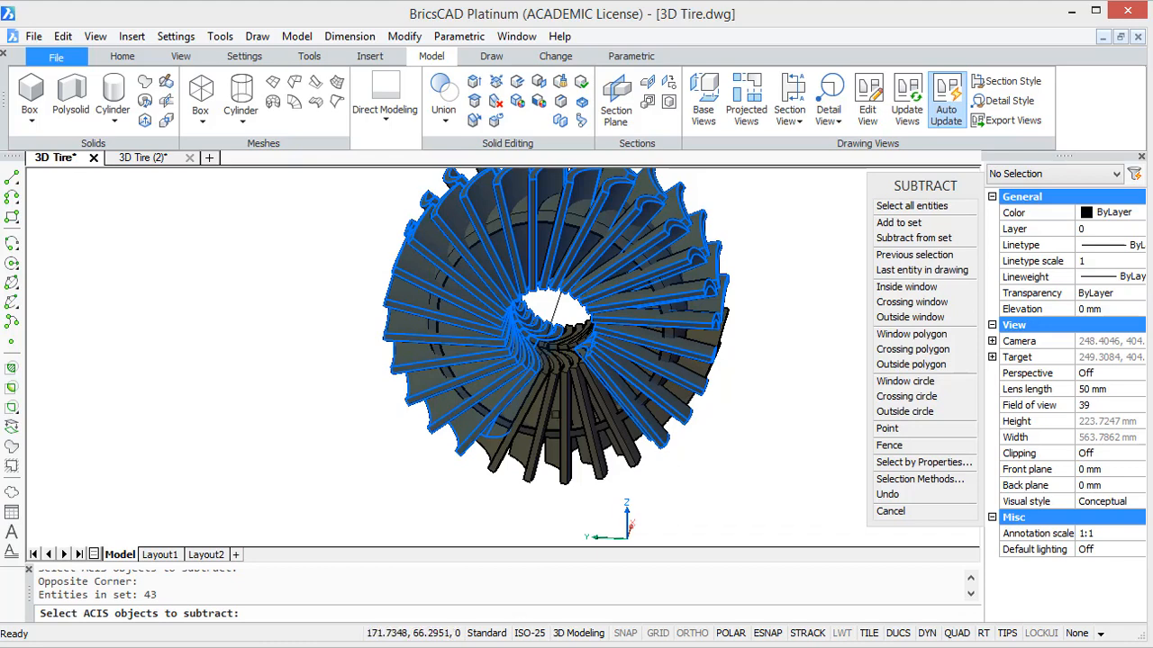
{"action": "left_click", "coordinate": [537, 307]}
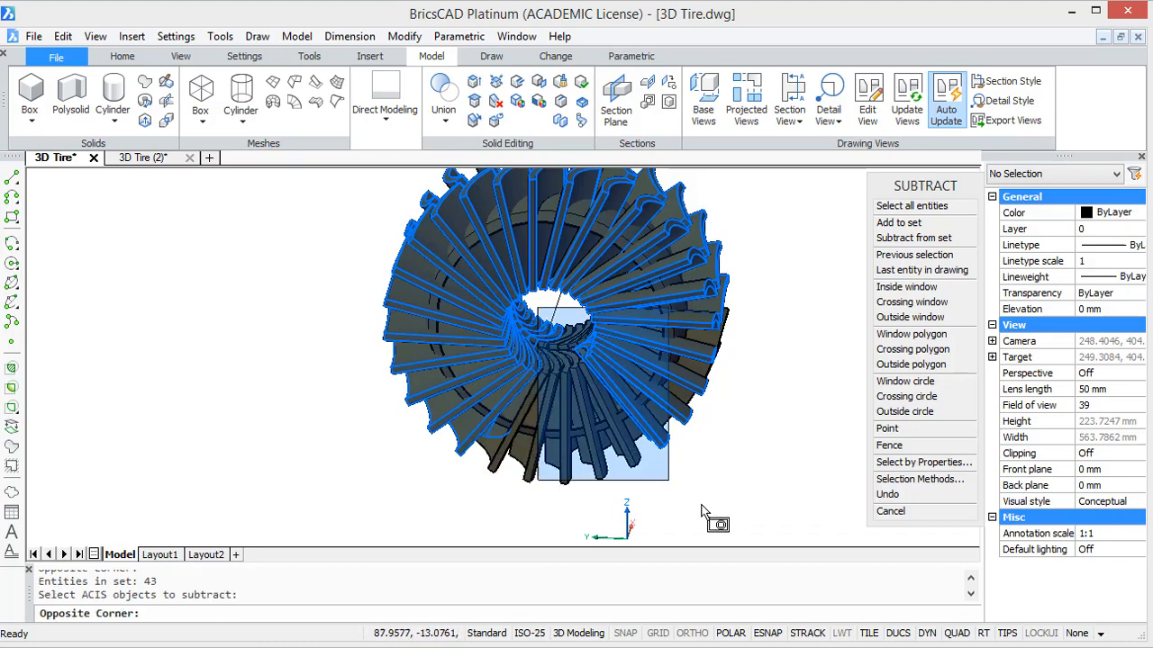
{"action": "left_click", "coordinate": [708, 506]}
{"action": "left_click", "coordinate": [539, 449]}
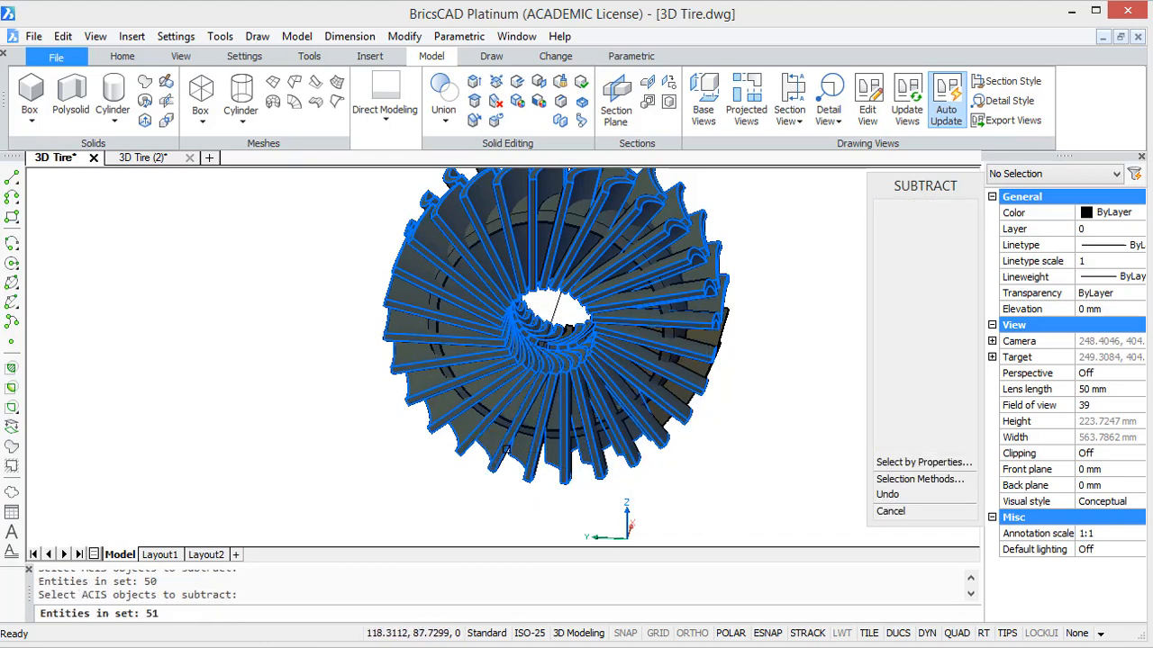
Step: Add the last missed groove solids at the tire's lower edge and subtract the whole set from the tire ring
{"action": "middle_click_drag", "start_coordinate": [754, 386], "coordinate": [543, 389], "text": "shift"}
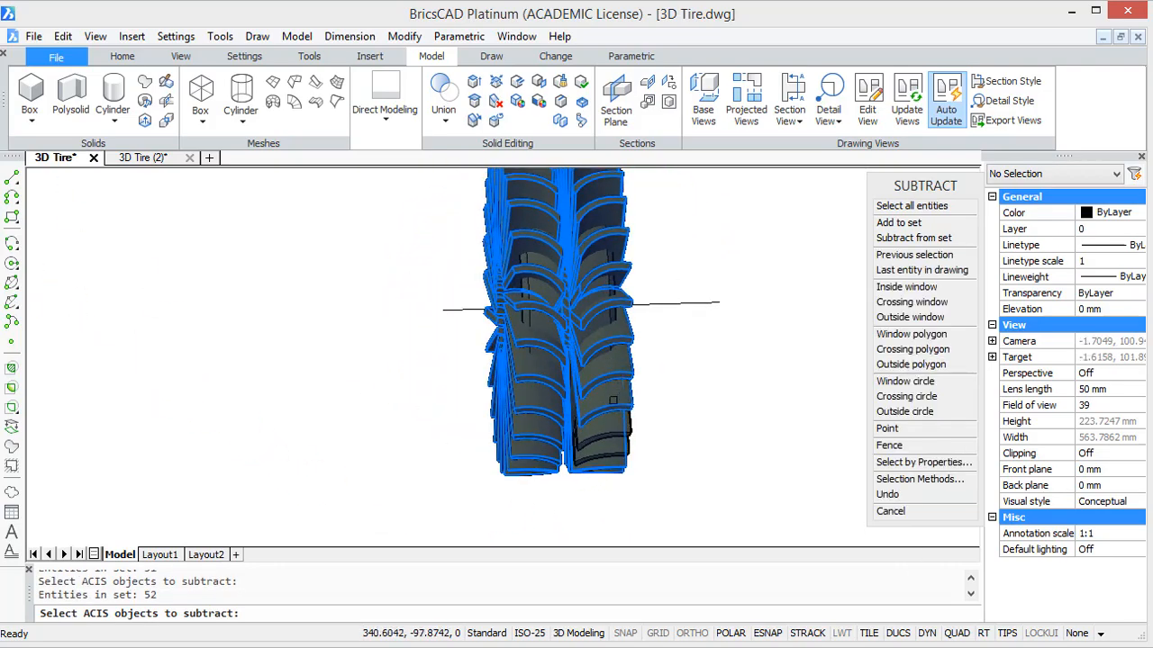
{"action": "left_click", "coordinate": [610, 423]}
{"action": "left_click", "coordinate": [609, 449]}
{"action": "middle_click_drag", "start_coordinate": [723, 417], "coordinate": [413, 411], "text": "shift"}
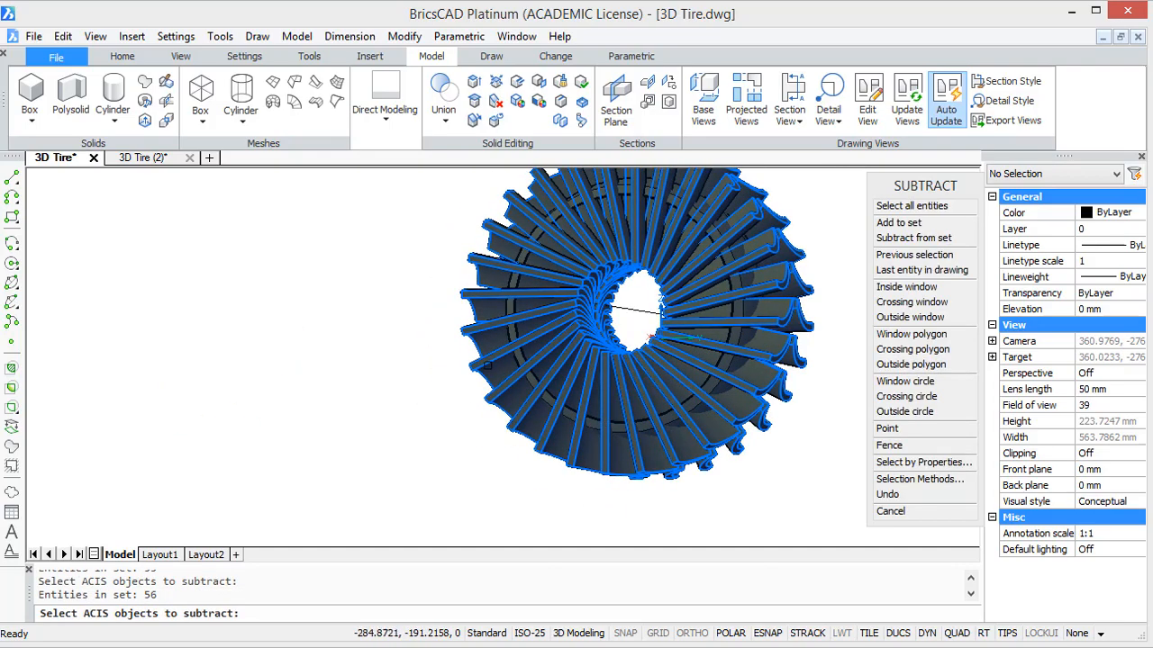
{"action": "middle_click_drag", "start_coordinate": [398, 364], "coordinate": [830, 373], "text": "shift"}
{"action": "key", "text": "Return"}
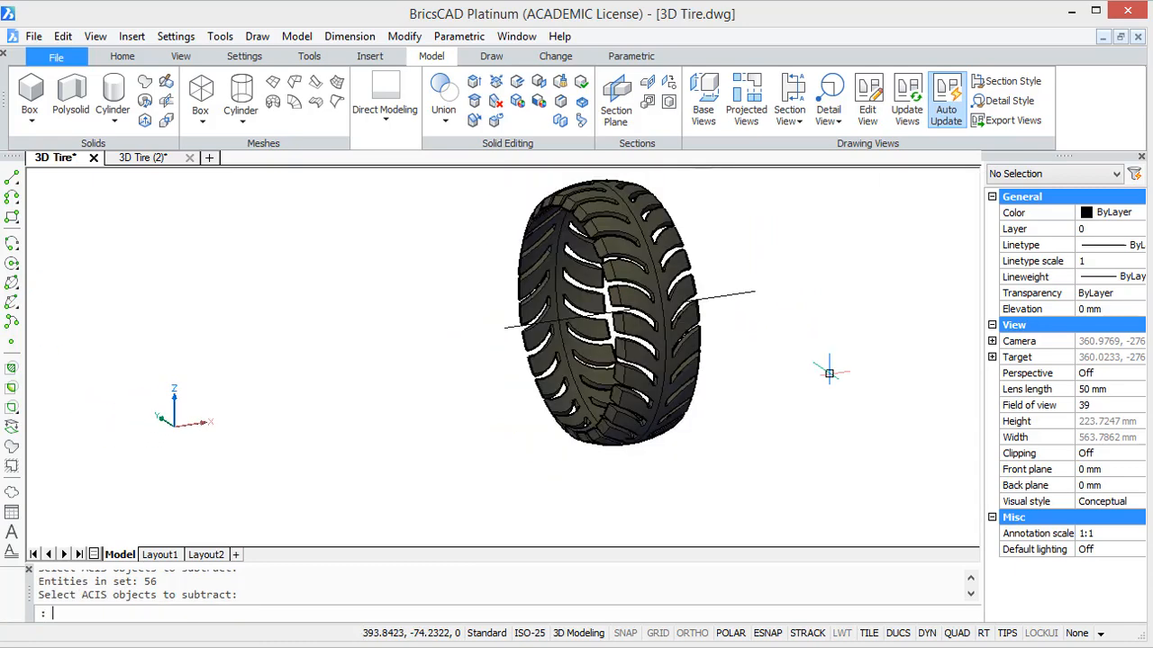
{"action": "mouse_move", "coordinate": [827, 354]}
{"action": "middle_mouse_down"}
{"action": "mouse_move", "coordinate": [765, 402]}
{"action": "mouse_move", "coordinate": [837, 387]}
{"action": "mouse_move", "coordinate": [821, 371]}
{"action": "middle_mouse_up"}
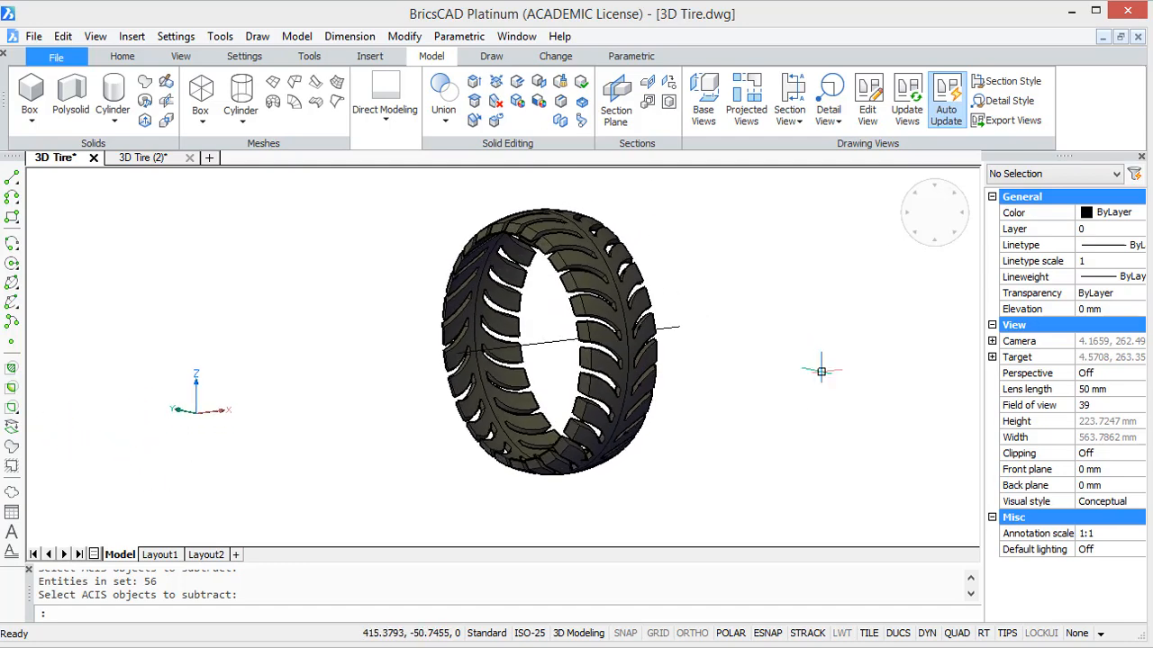
{"action": "left_click", "coordinate": [901, 199]}
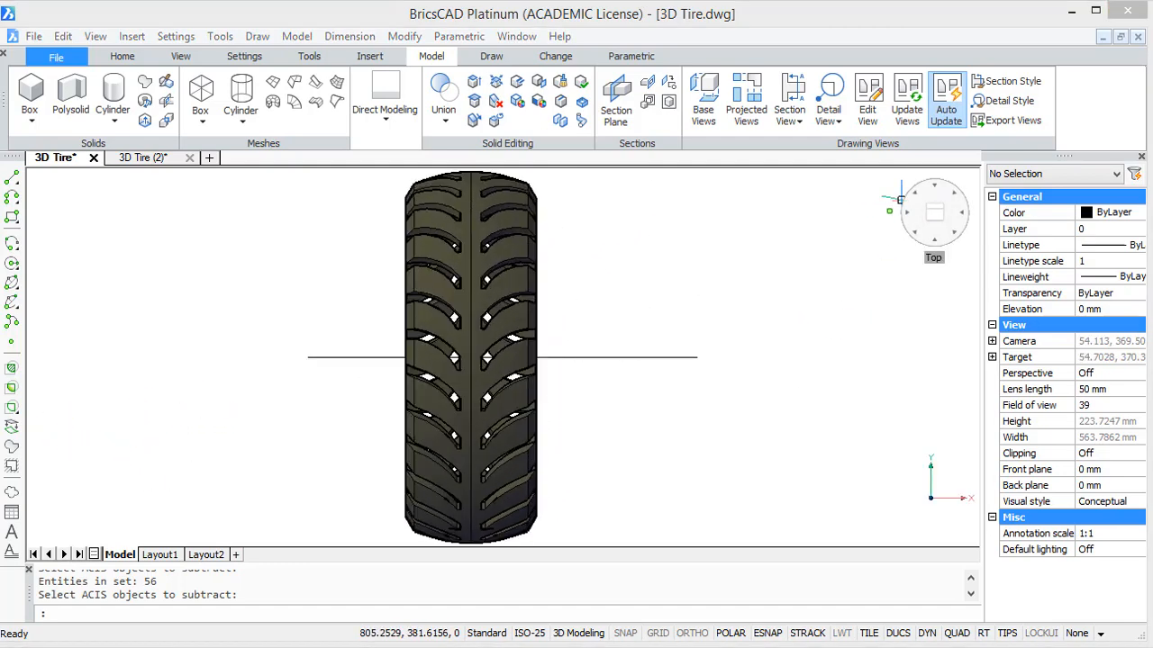
Step: Draw a narrow rectangle about 4 by 166 mm along the tread's centreline, spanning the tire's full height in the top view
{"action": "scroll", "coordinate": [651, 245], "scroll_direction": "down", "scroll_amount": 1}
{"action": "middle_click_drag", "start_coordinate": [655, 252], "coordinate": [699, 305]}
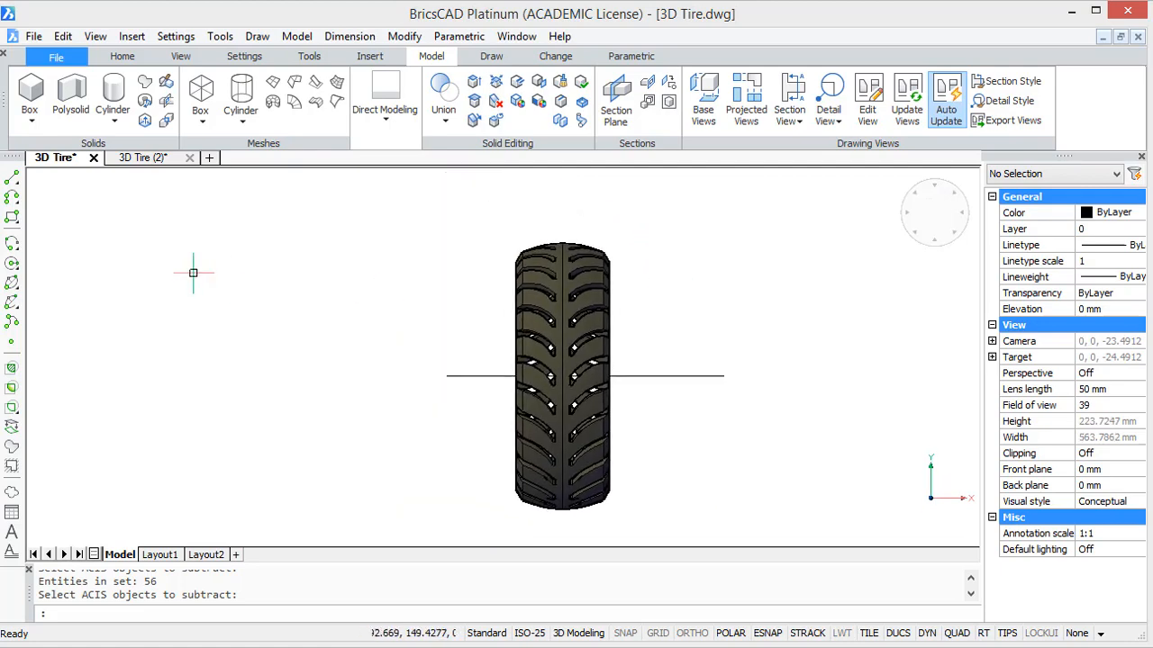
{"action": "left_click", "coordinate": [10, 220]}
{"action": "scroll", "coordinate": [595, 228], "scroll_direction": "up", "scroll_amount": 2}
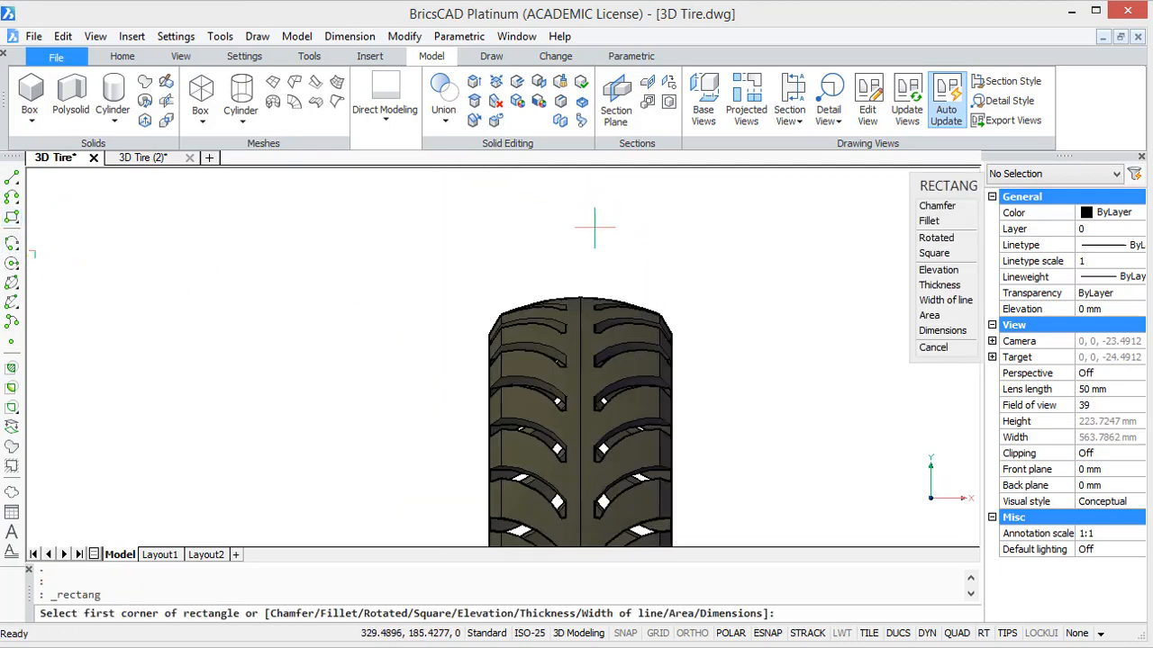
{"action": "scroll", "coordinate": [573, 270], "scroll_direction": "up", "scroll_amount": 2}
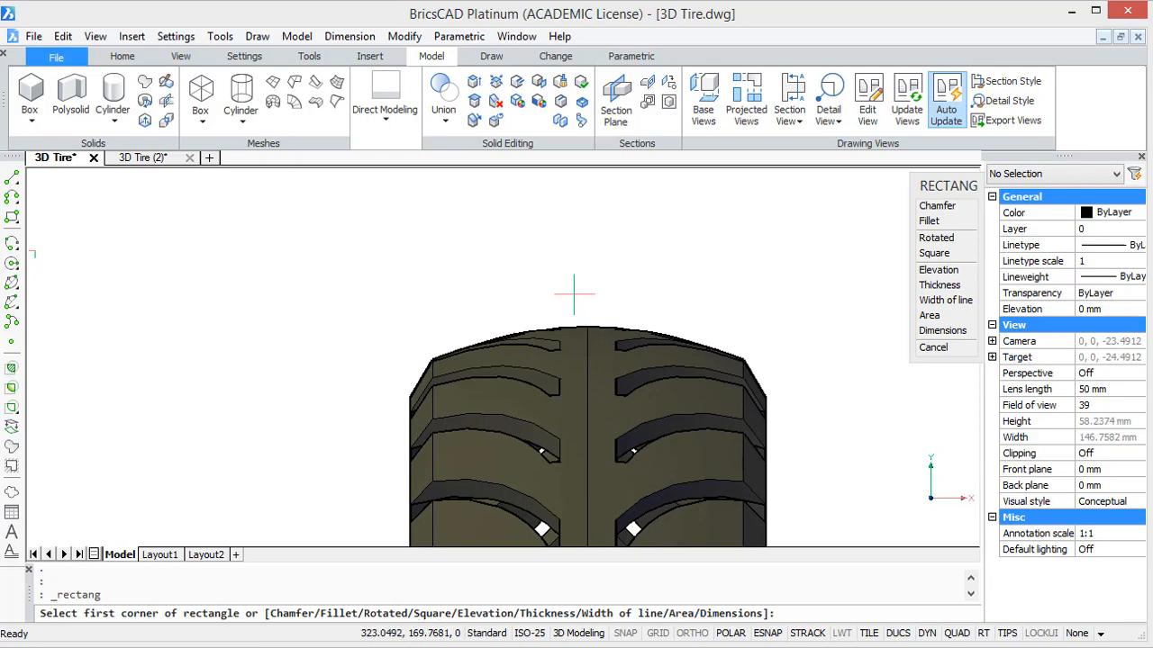
{"action": "left_click", "coordinate": [573, 293]}
{"action": "scroll", "coordinate": [553, 405], "scroll_direction": "down", "scroll_amount": 3}
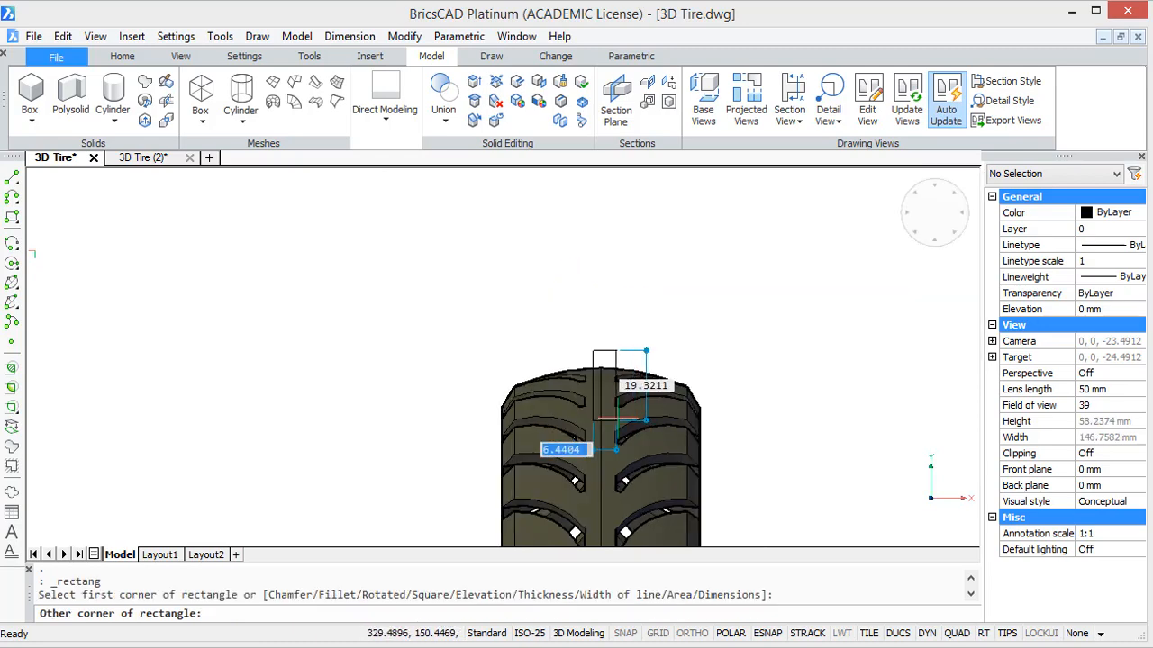
{"action": "scroll", "coordinate": [550, 490], "scroll_direction": "up", "scroll_amount": 3}
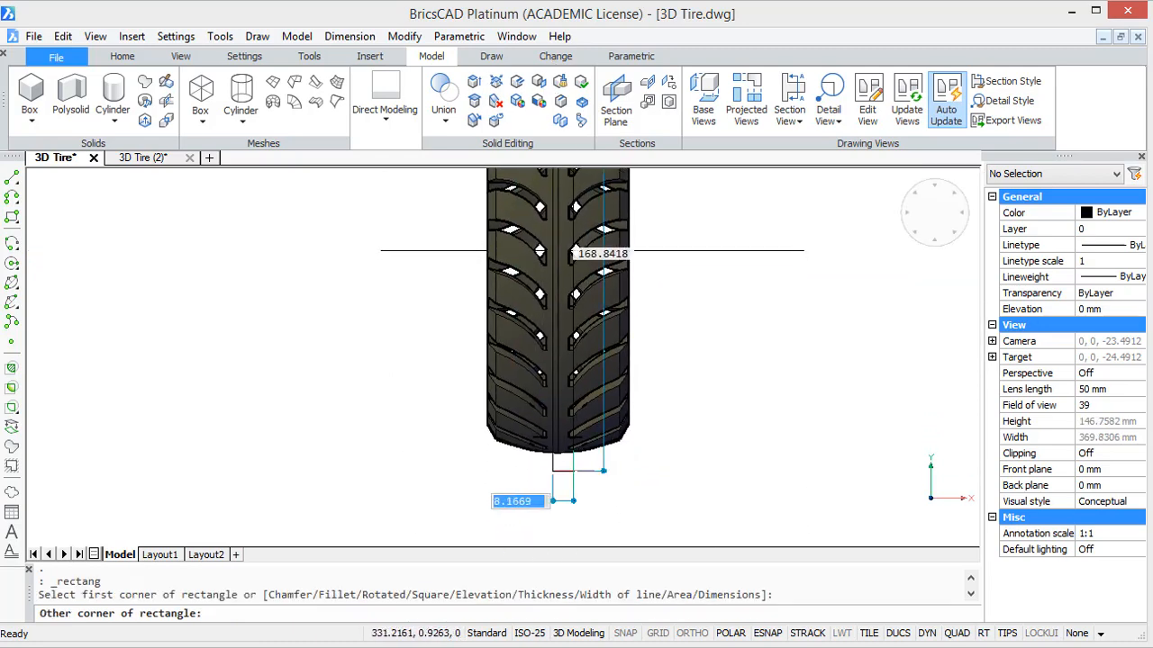
{"action": "scroll", "coordinate": [558, 502], "scroll_direction": "up", "scroll_amount": 2}
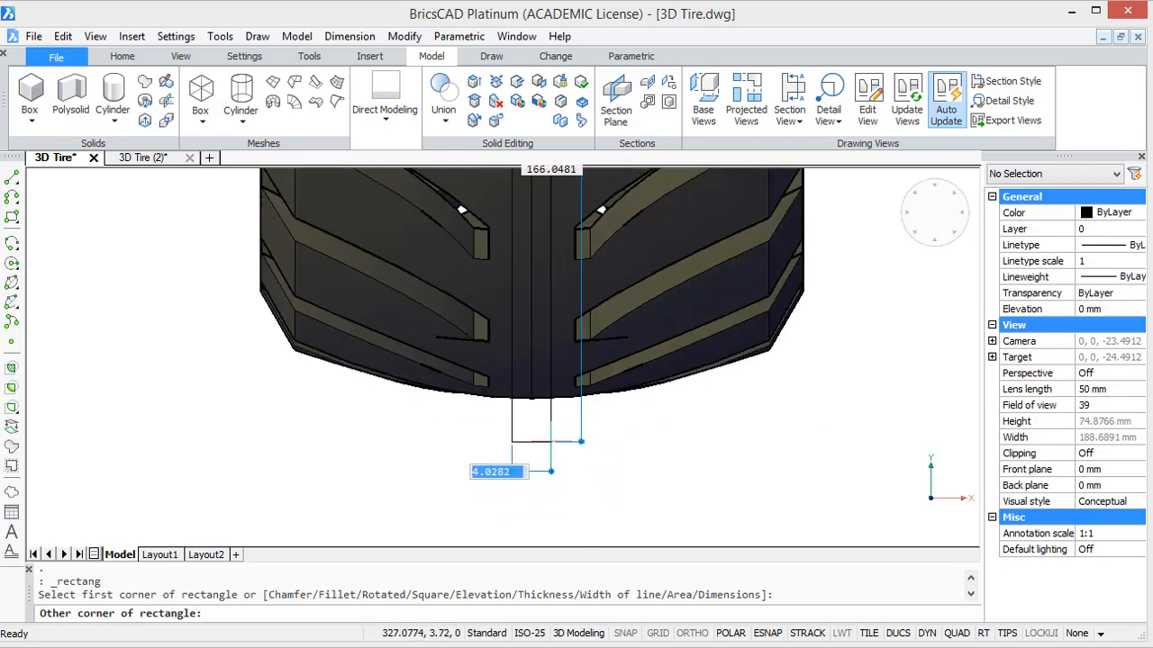
{"action": "left_click", "coordinate": [551, 442]}
{"action": "scroll", "coordinate": [551, 441], "scroll_direction": "down", "scroll_amount": 4}
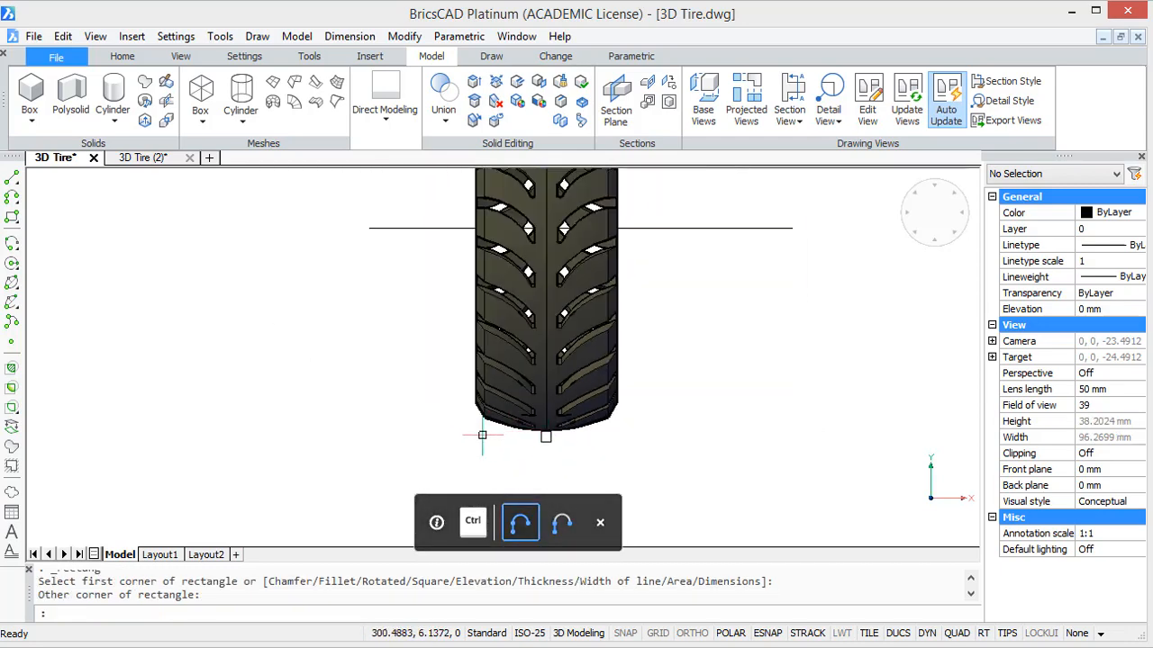
Step: Move the rectangle about 105.6 mm straight up along the Z axis, from its midpoint to above the tire
{"action": "middle_click_drag", "start_coordinate": [482, 436], "coordinate": [667, 378], "text": "shift"}
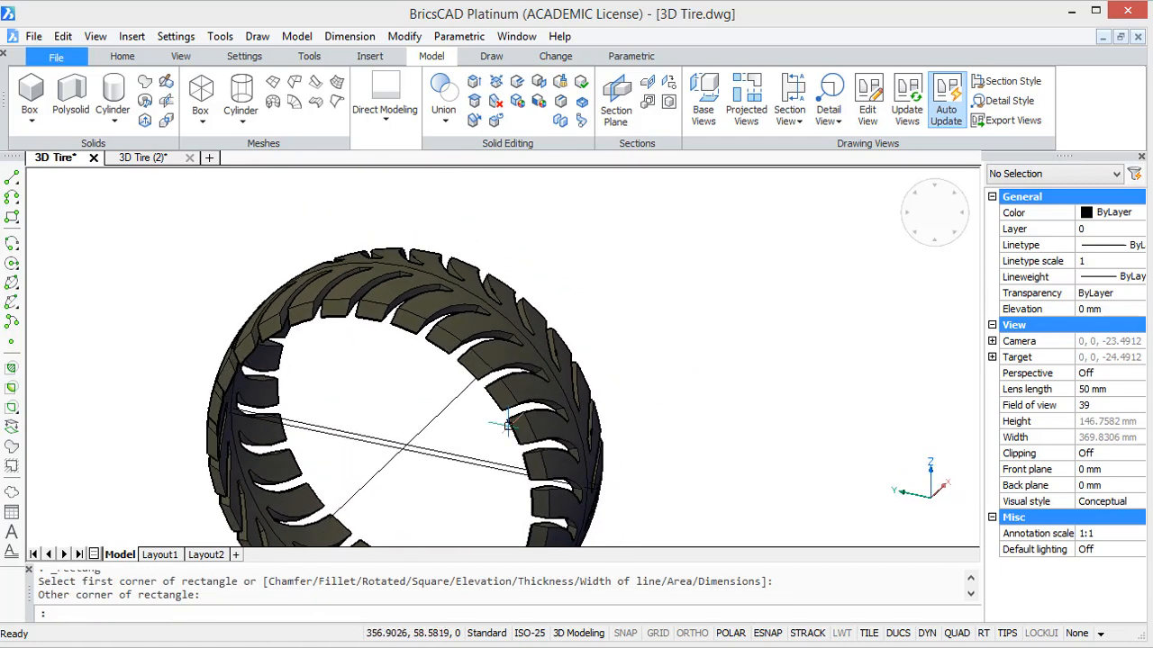
{"action": "left_click", "coordinate": [477, 461]}
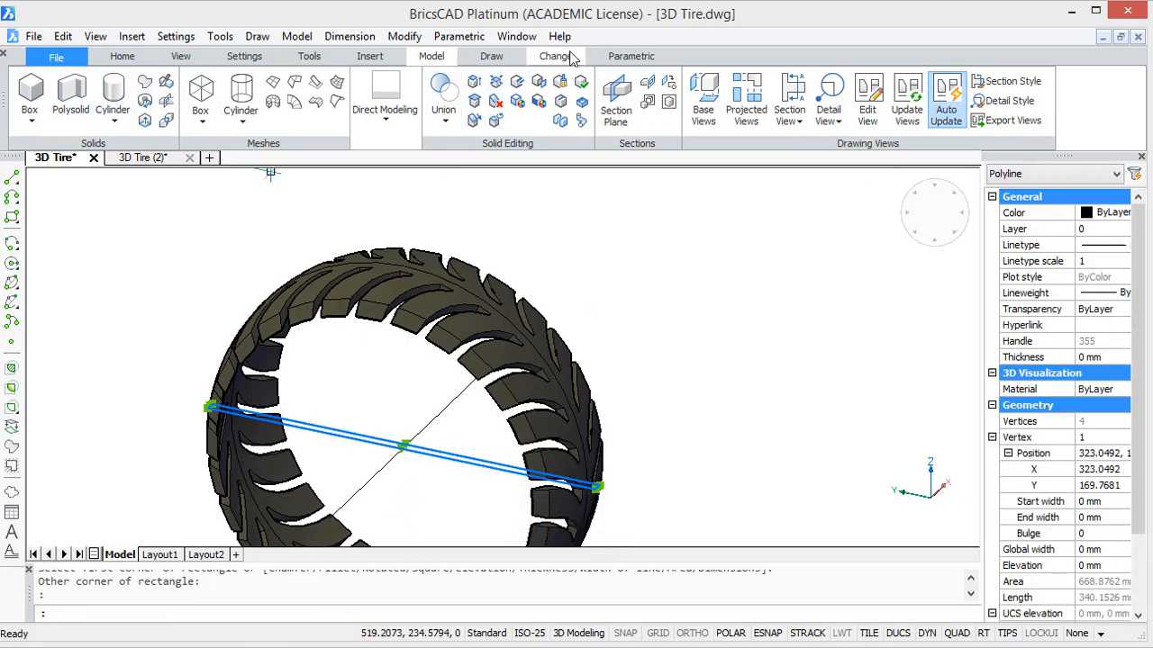
{"action": "left_click", "coordinate": [555, 56]}
{"action": "left_click", "coordinate": [28, 90]}
{"action": "left_click", "coordinate": [404, 445]}
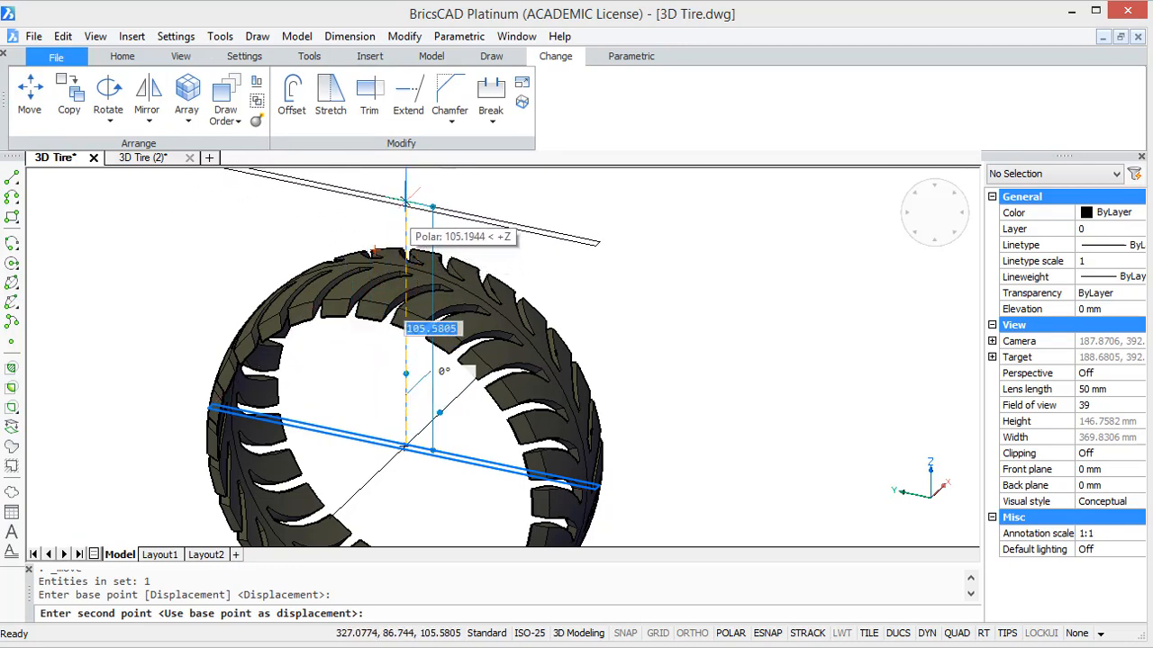
{"action": "left_click", "coordinate": [406, 198]}
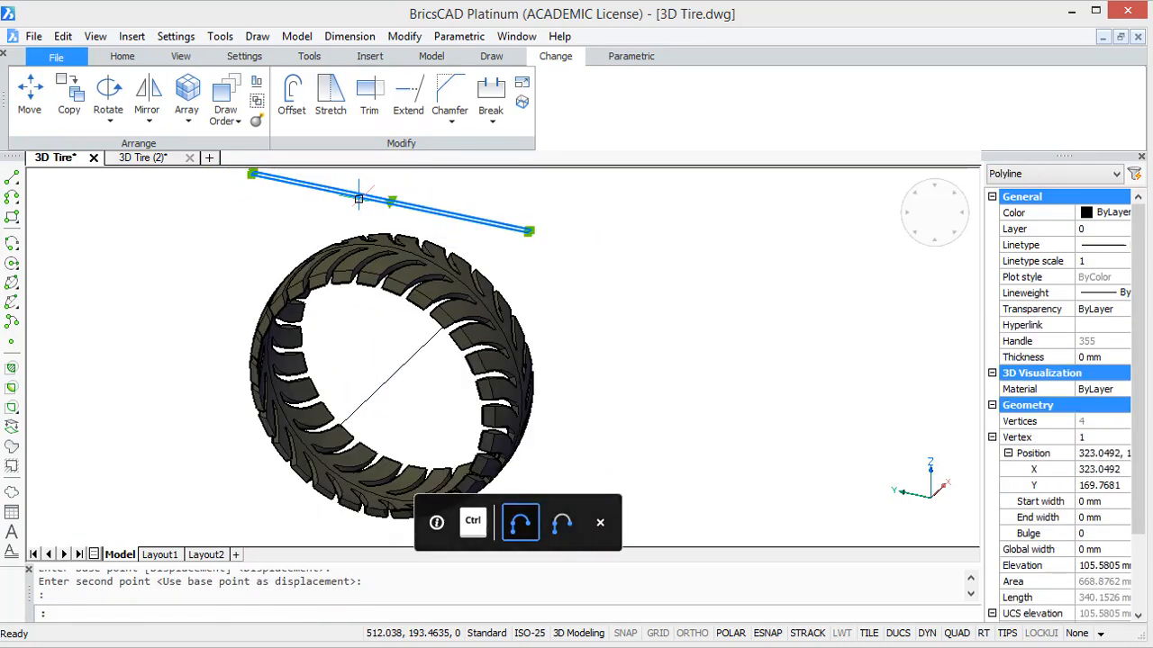
Step: Extrude the narrow rectangle as a solid downward past the bottom of the tire, forming a thin plate through the tread's centre
{"action": "left_click", "coordinate": [446, 219]}
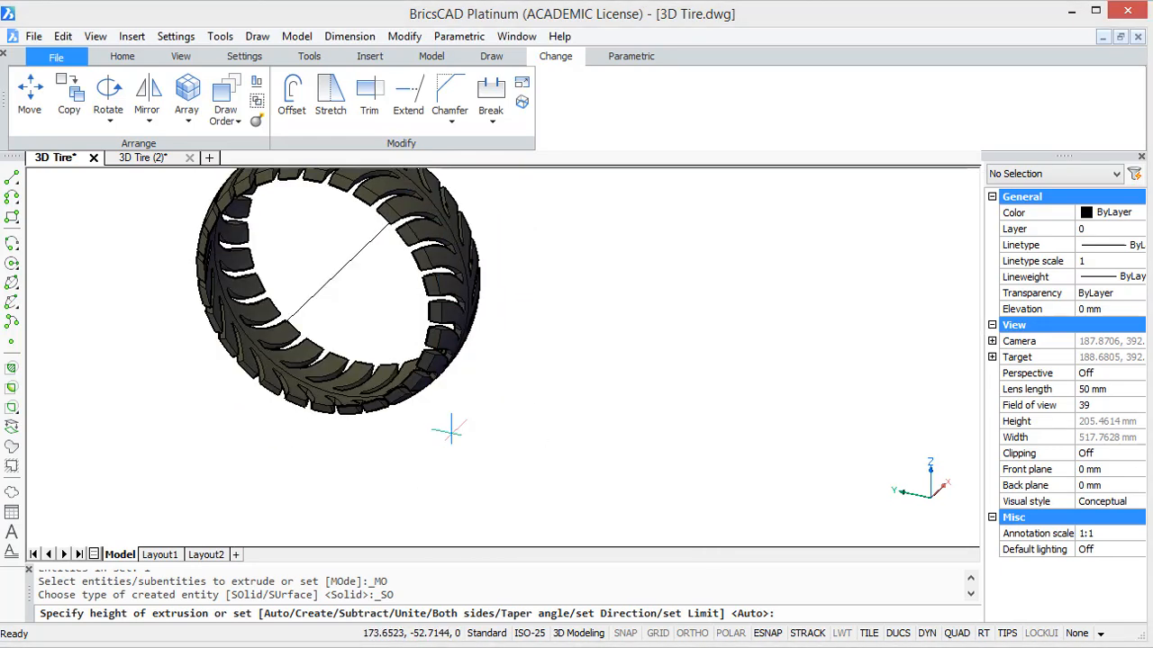
{"action": "left_click", "coordinate": [452, 431]}
{"action": "middle_click_drag", "start_coordinate": [641, 313], "coordinate": [725, 441], "text": "shift"}
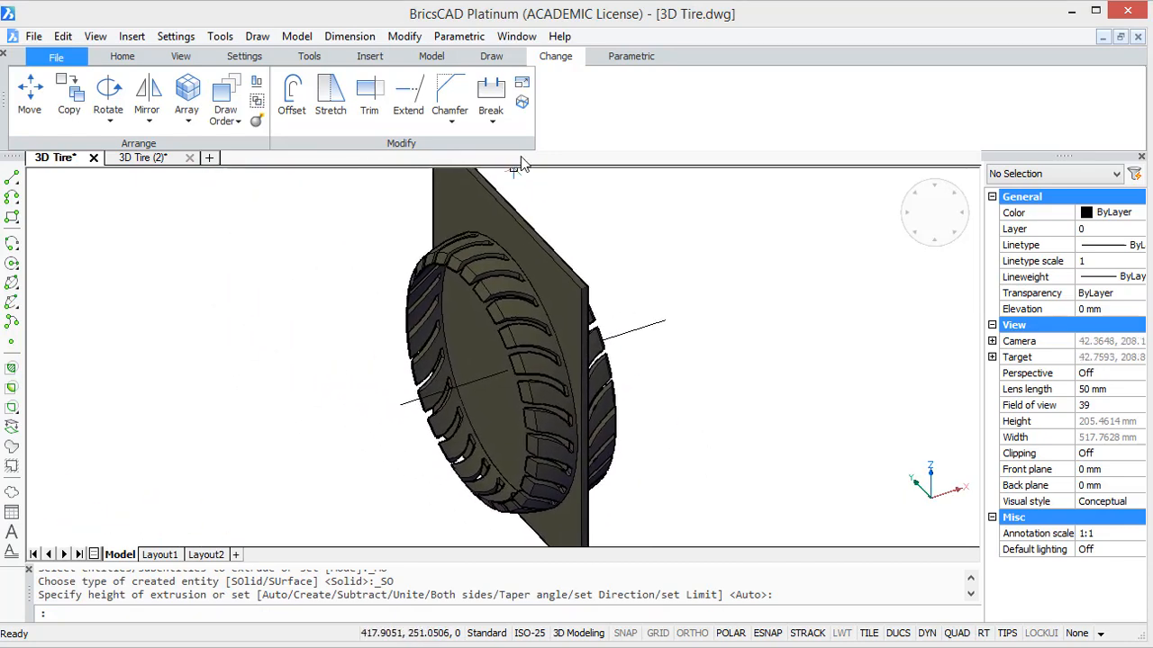
Step: Subtract the thin extruded plate from the grooved tire ring to cut the central circumferential groove
{"action": "left_click", "coordinate": [432, 58]}
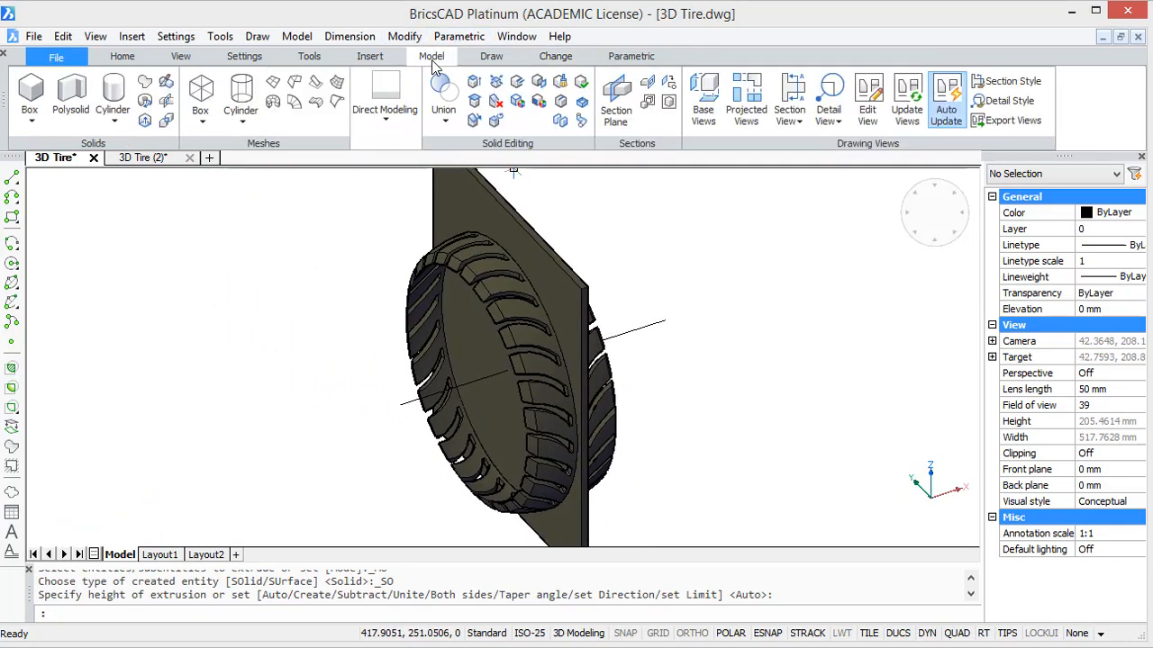
{"action": "left_click", "coordinate": [443, 122]}
{"action": "left_click", "coordinate": [502, 196]}
{"action": "left_click", "coordinate": [501, 275]}
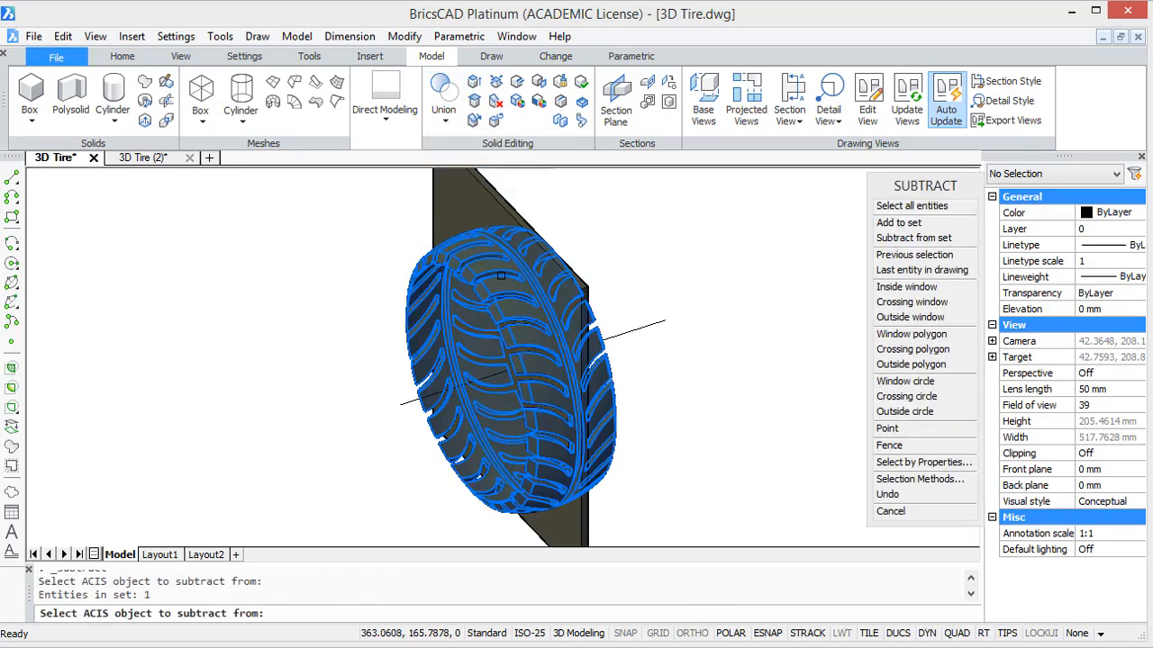
{"action": "key", "text": "Return"}
{"action": "left_click", "coordinate": [499, 211]}
{"action": "key", "text": "Return"}
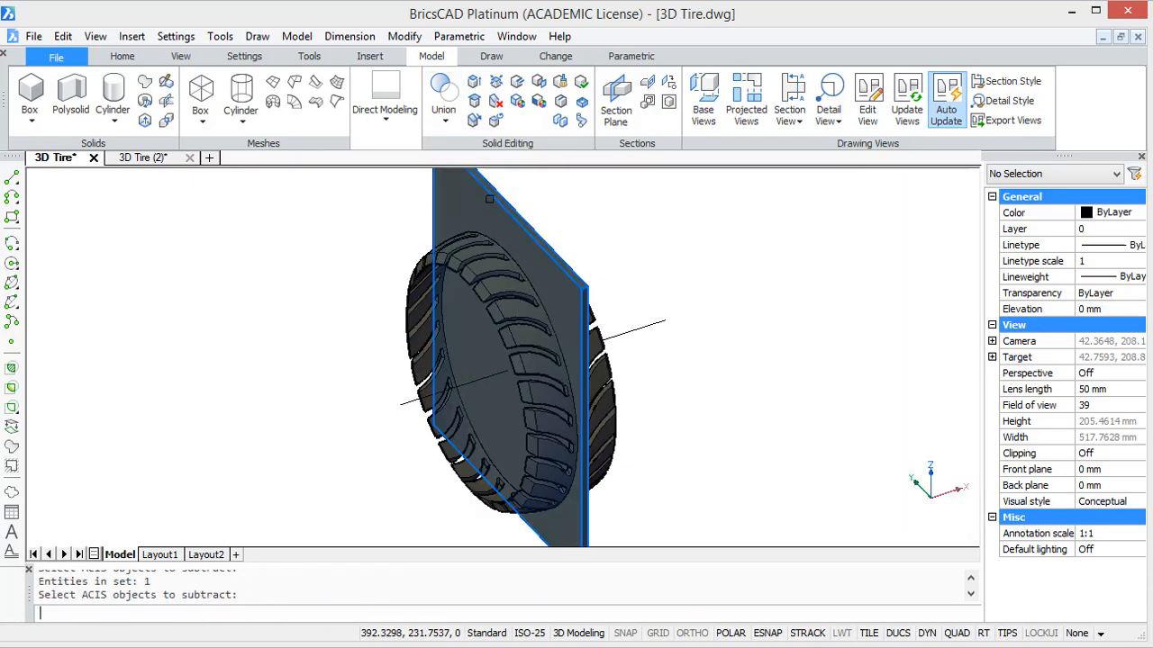
Step: Unisolate the hidden objects to bring back the curved tire body profile
{"action": "middle_click_drag", "start_coordinate": [706, 422], "coordinate": [757, 425]}
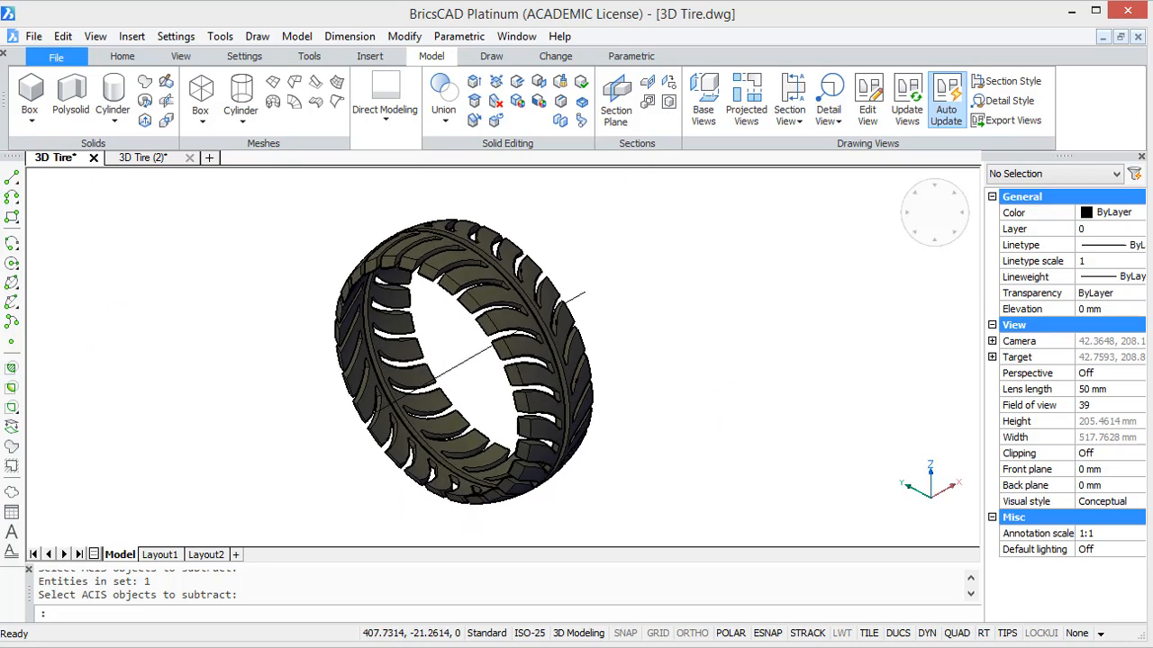
{"action": "right_click", "coordinate": [679, 257]}
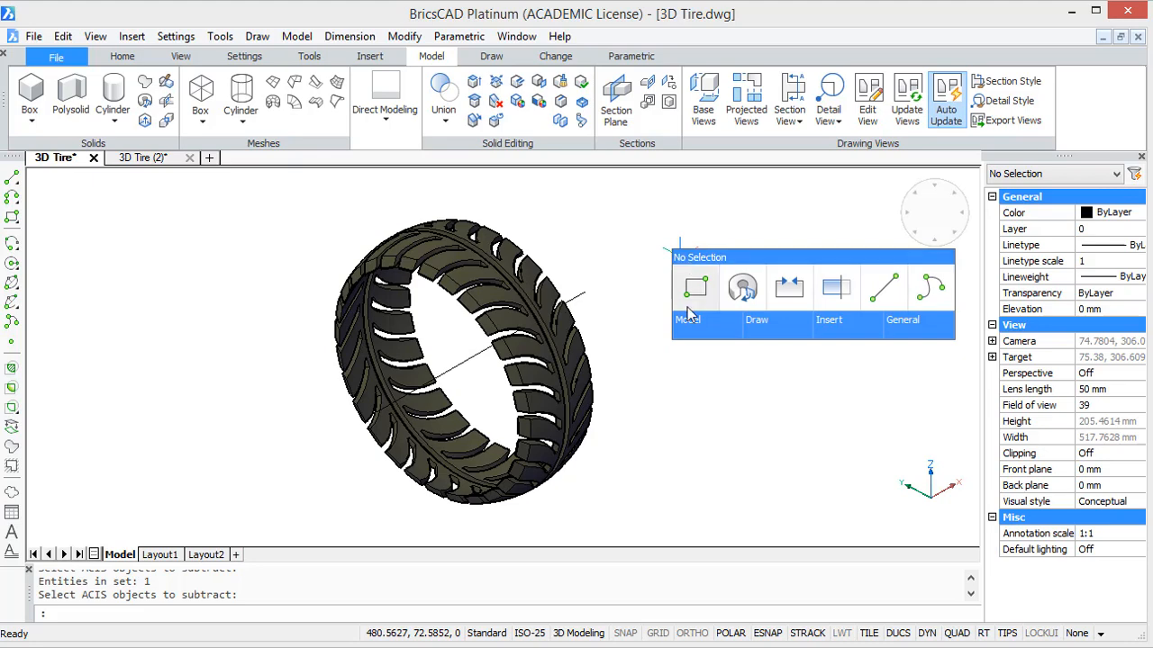
{"action": "mouse_move", "coordinate": [896, 331]}
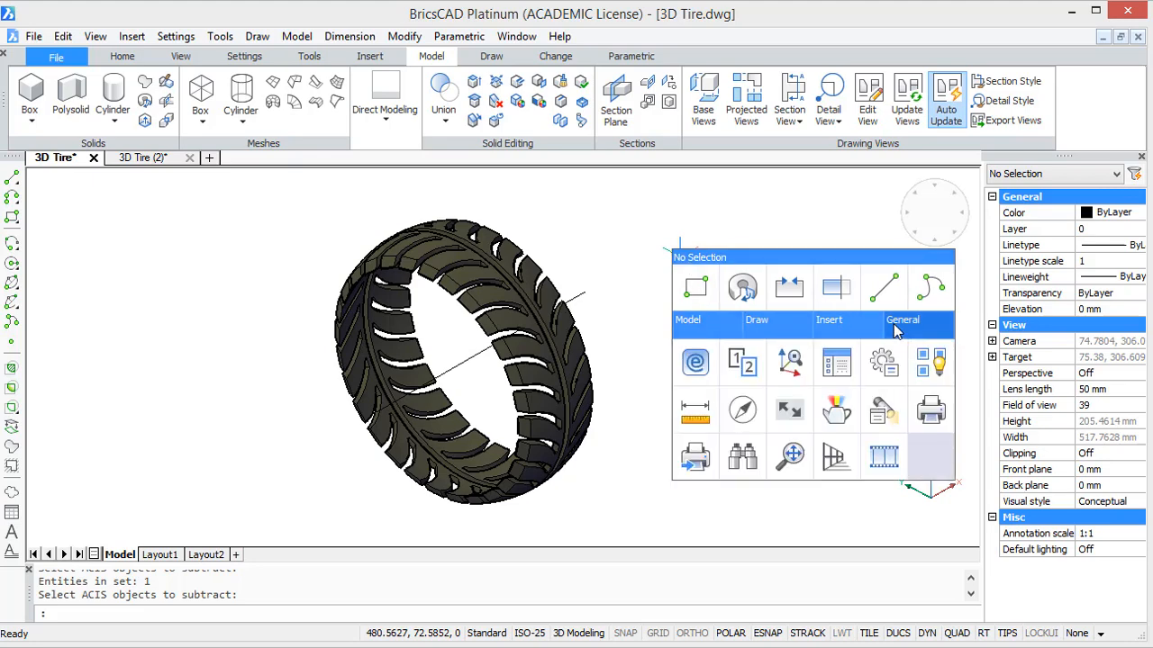
{"action": "left_click", "coordinate": [923, 359]}
Step: Revolve the curved tire body profile 360 degrees around the tire's axis line, using the line's two endpoints
{"action": "scroll", "coordinate": [423, 334], "scroll_direction": "up", "scroll_amount": 5}
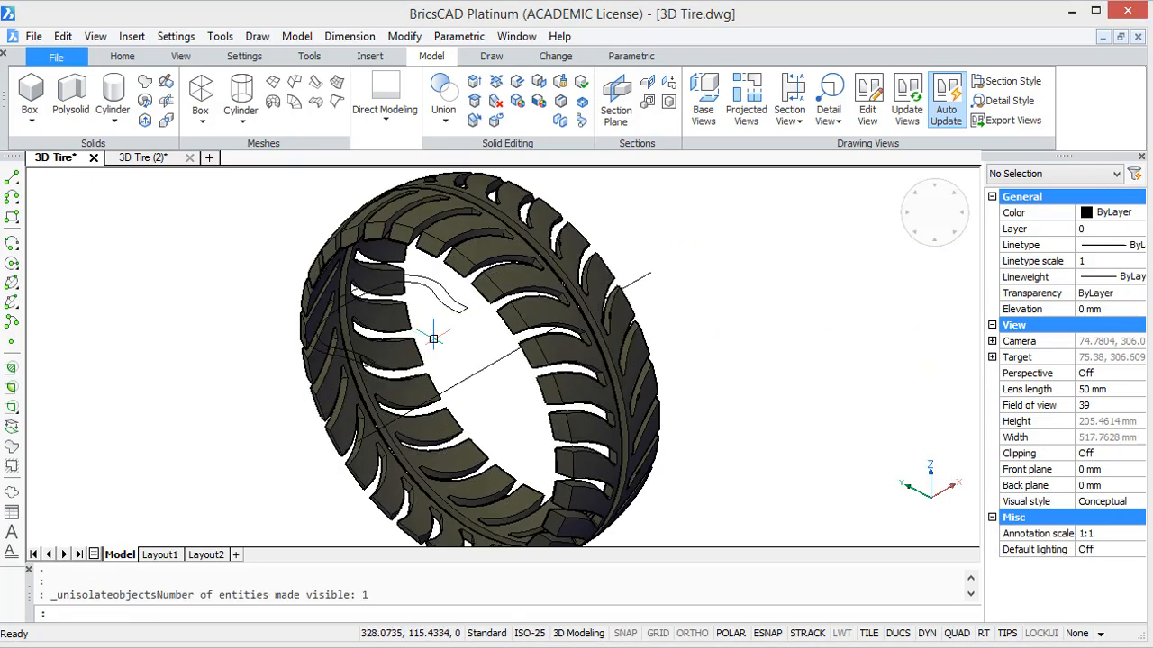
{"action": "mouse_move", "coordinate": [531, 338]}
{"action": "middle_mouse_down"}
{"action": "mouse_move", "coordinate": [573, 378]}
{"action": "mouse_move", "coordinate": [537, 347]}
{"action": "middle_mouse_up"}
{"action": "left_click", "coordinate": [580, 324]}
{"action": "scroll", "coordinate": [566, 348], "scroll_direction": "down", "scroll_amount": 3}
{"action": "type", "text": "REVOLVE"}
{"action": "key", "text": "Return"}
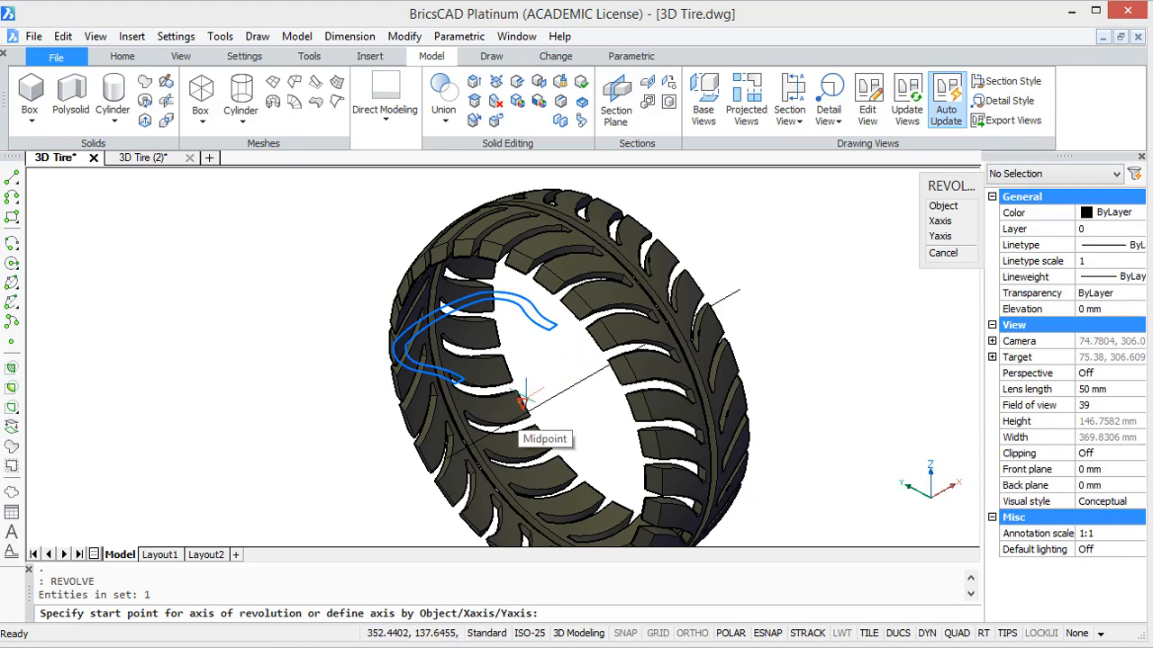
{"action": "left_click", "coordinate": [446, 458]}
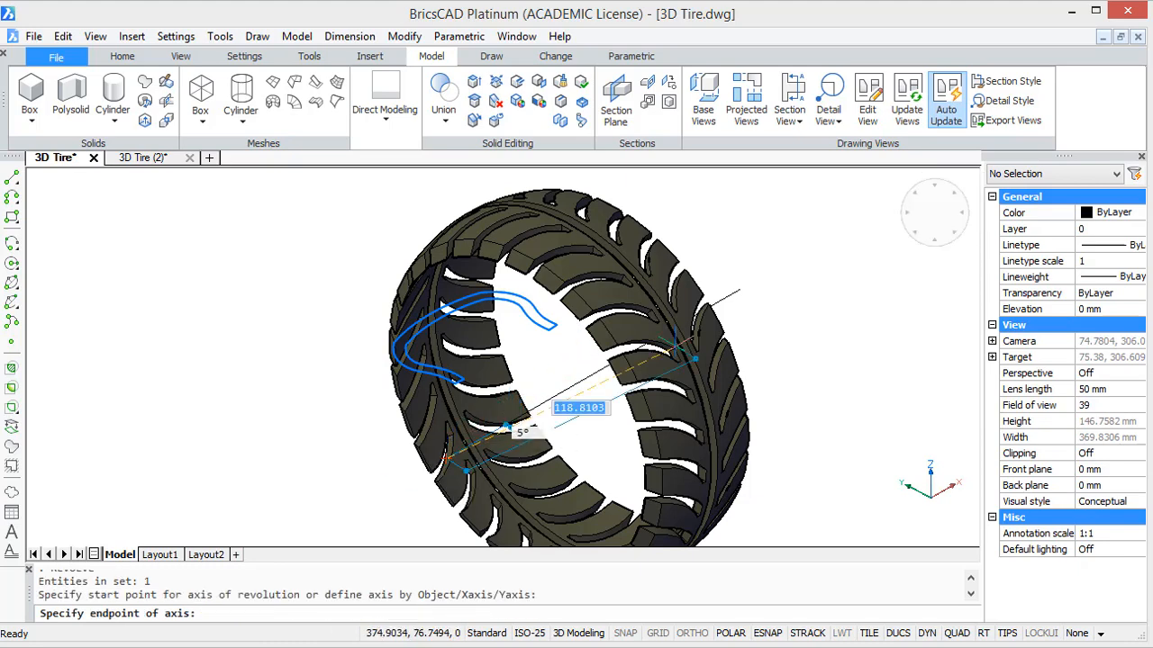
{"action": "left_click", "coordinate": [738, 290]}
{"action": "type", "text": "3"}
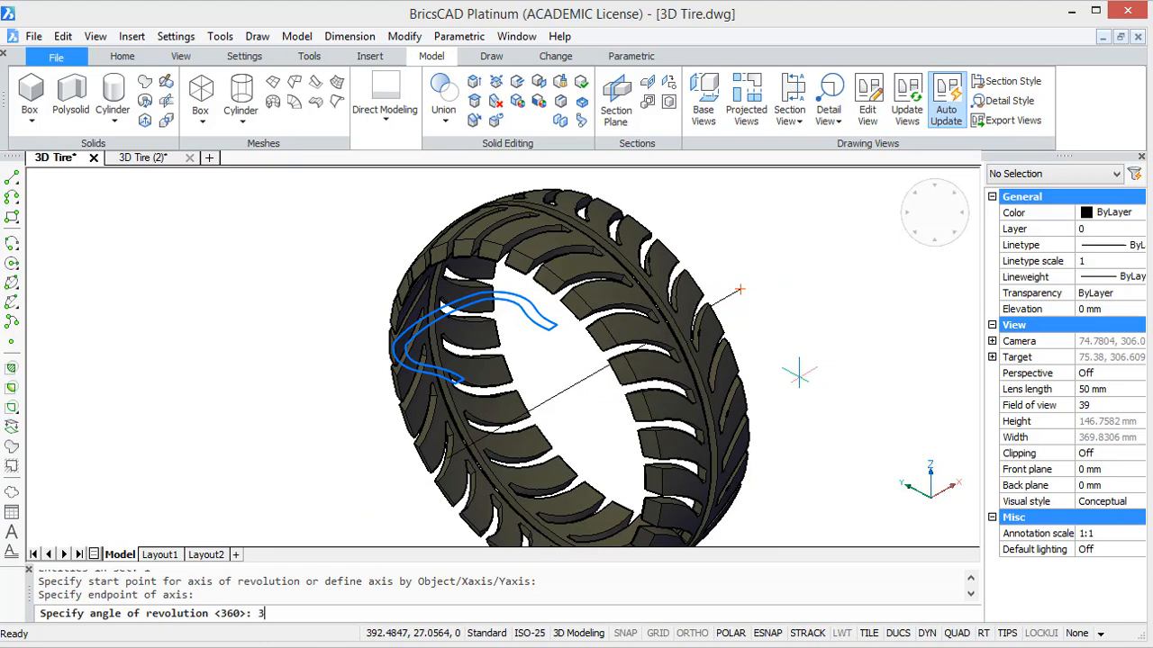
{"action": "type", "text": "60"}
{"action": "key", "text": "Return"}
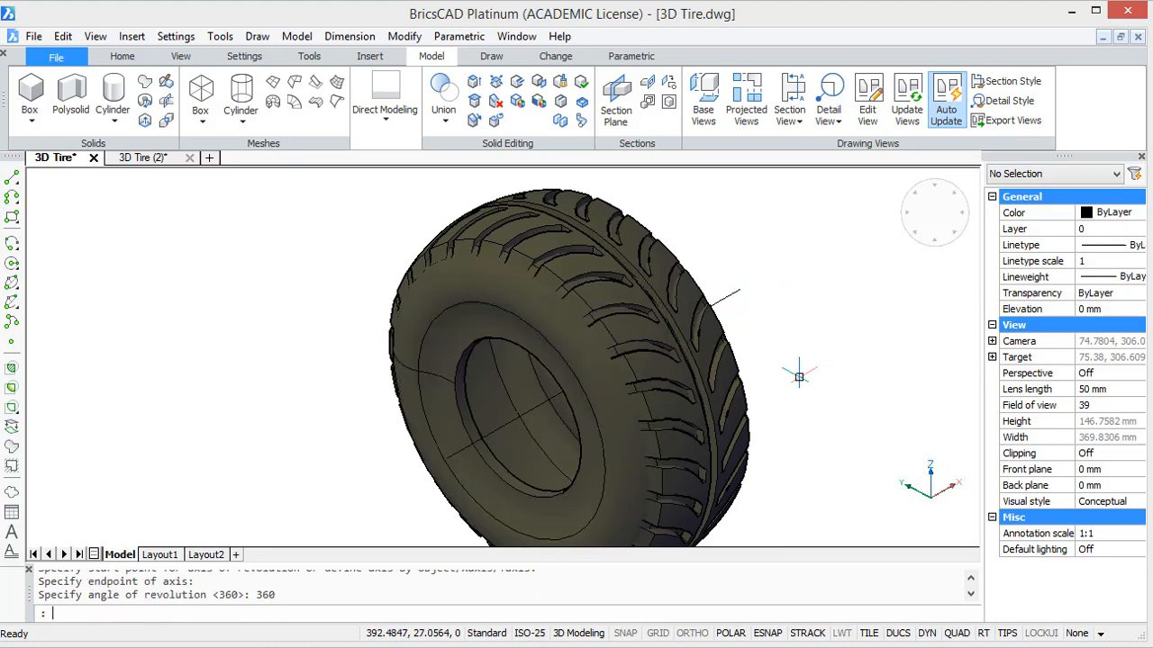
Step: Delete the axis line running through the tire's centre
{"action": "left_click", "coordinate": [560, 413]}
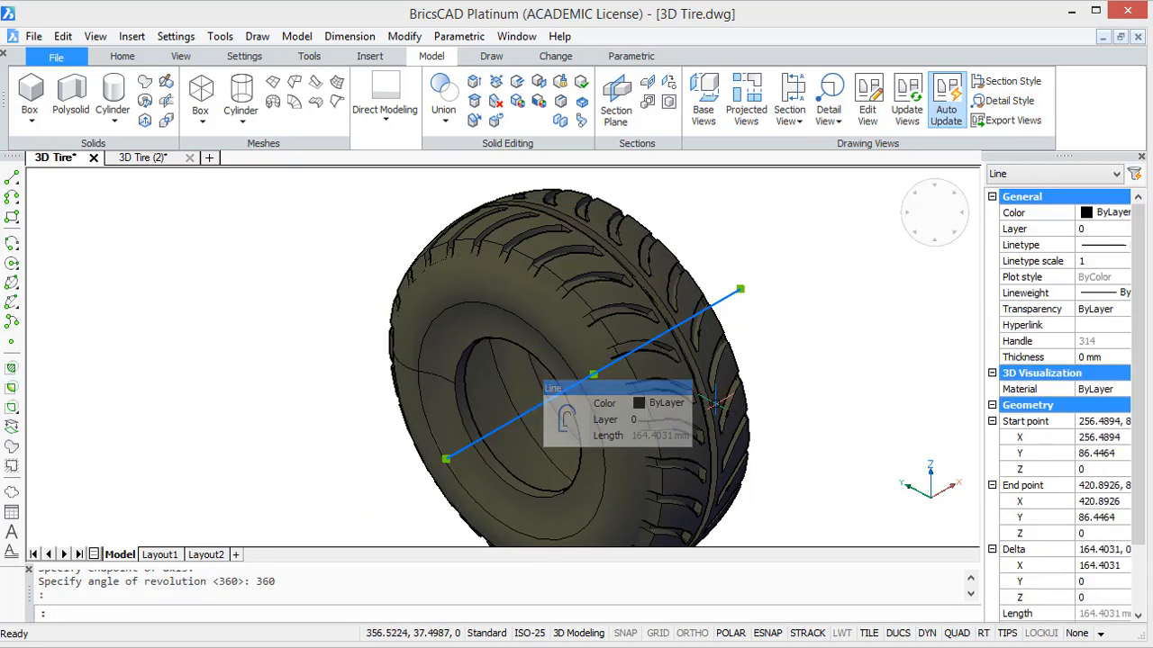
{"action": "key", "text": "Delete"}
Step: Unite the revolved tire body and the grooved tread ring into one solid with Union
{"action": "scroll", "coordinate": [720, 401], "scroll_direction": "down", "scroll_amount": 2}
{"action": "scroll", "coordinate": [721, 402], "scroll_direction": "down", "scroll_amount": 2}
{"action": "middle_click_drag", "start_coordinate": [707, 397], "coordinate": [626, 370]}
{"action": "left_click", "coordinate": [694, 494]}
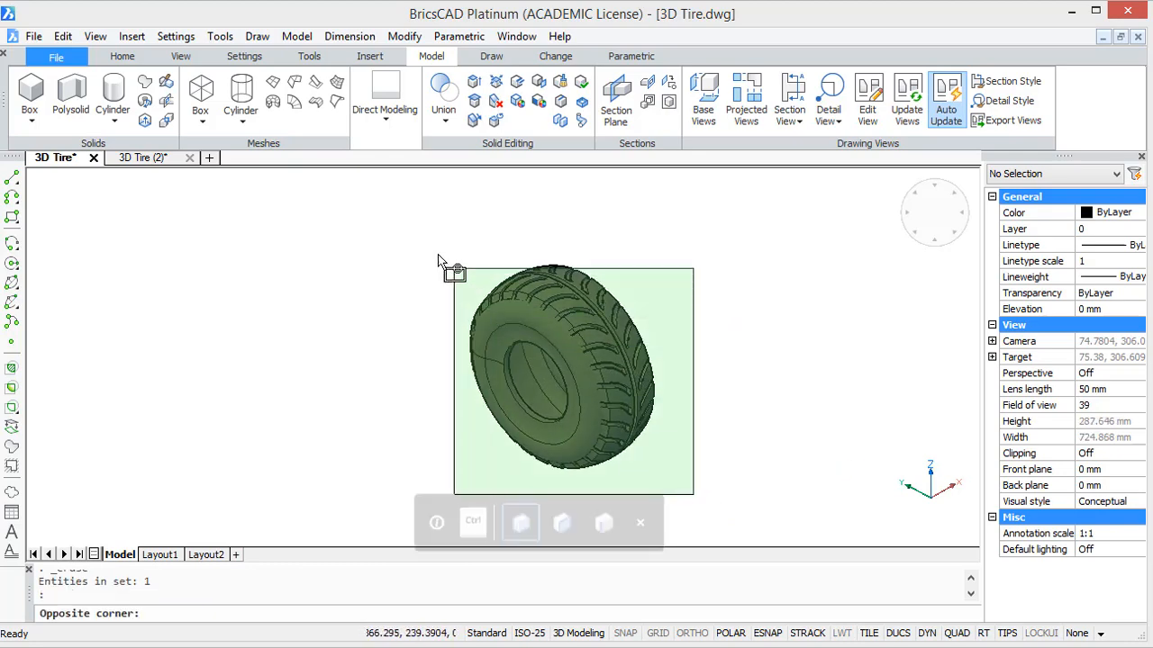
{"action": "left_click", "coordinate": [428, 245]}
{"action": "left_click", "coordinate": [443, 120]}
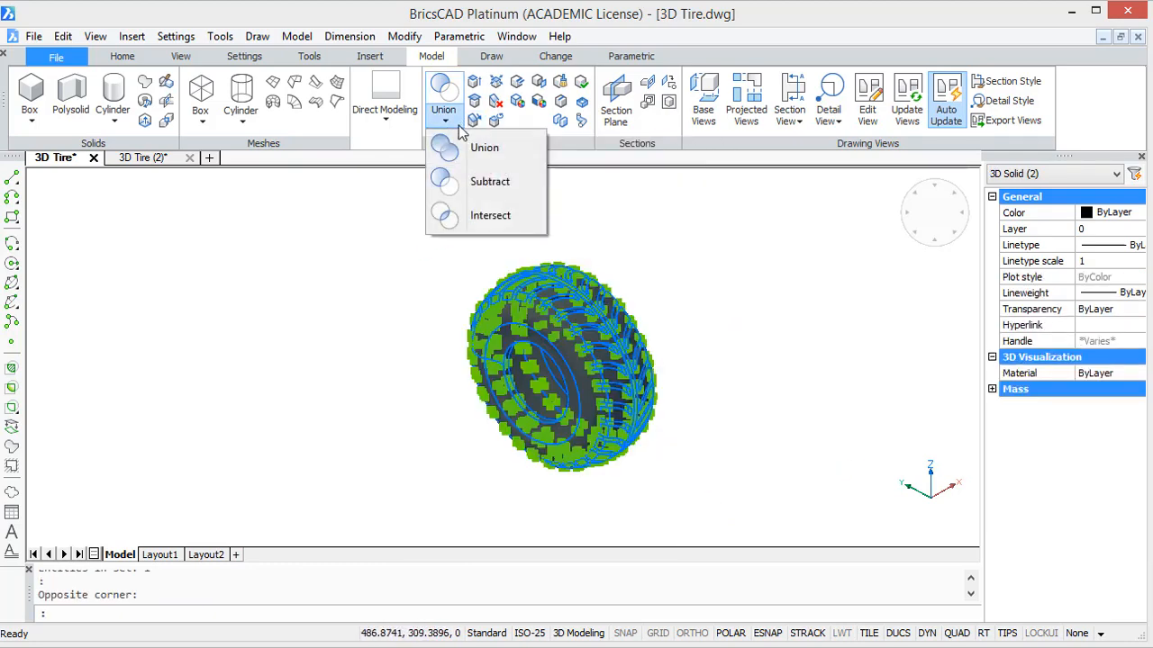
{"action": "left_click", "coordinate": [477, 149]}
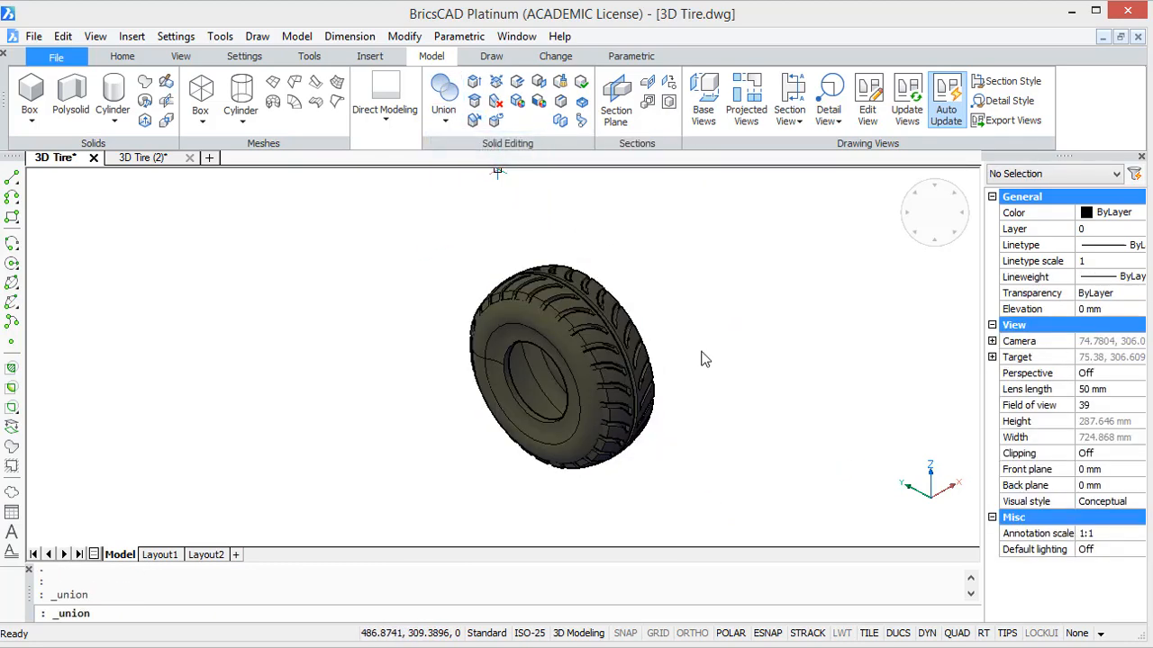
{"action": "scroll", "coordinate": [689, 397], "scroll_direction": "up", "scroll_amount": 3}
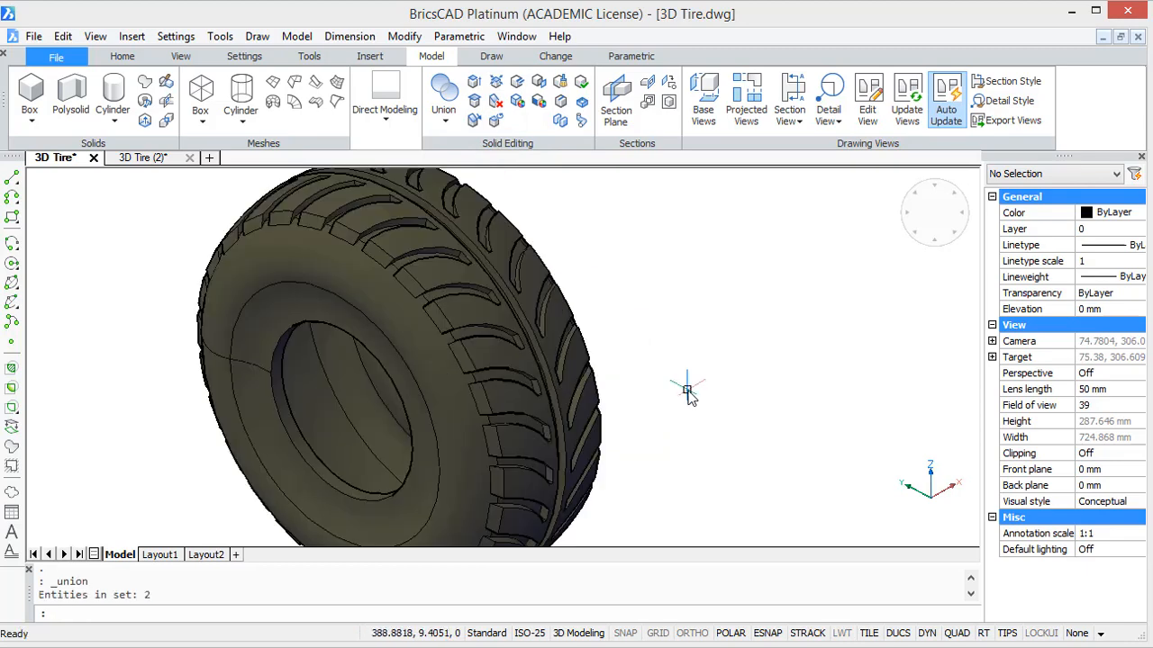
{"action": "scroll", "coordinate": [743, 371], "scroll_direction": "down", "scroll_amount": 2}
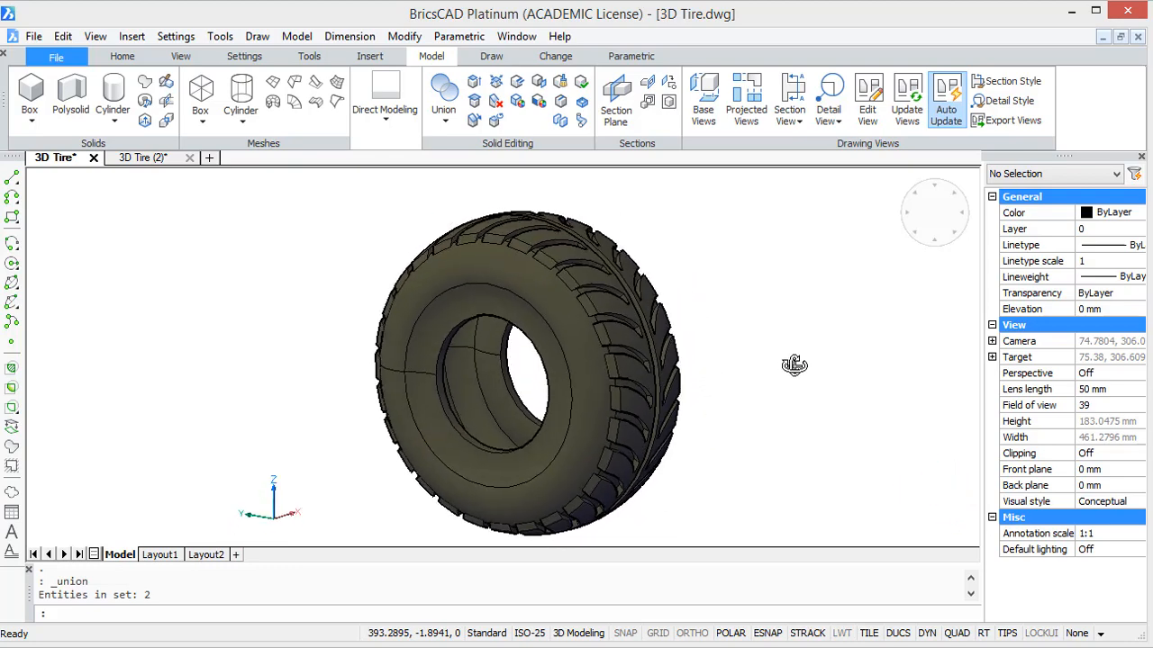
{"action": "scroll", "coordinate": [795, 367], "scroll_direction": "down", "scroll_amount": 1}
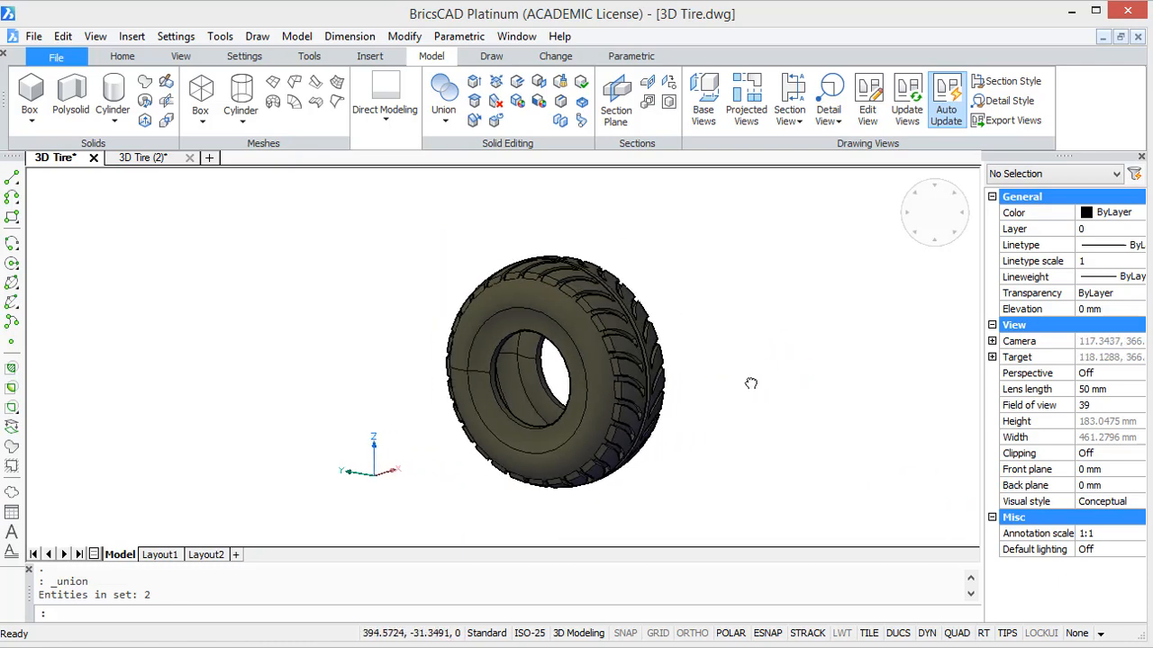